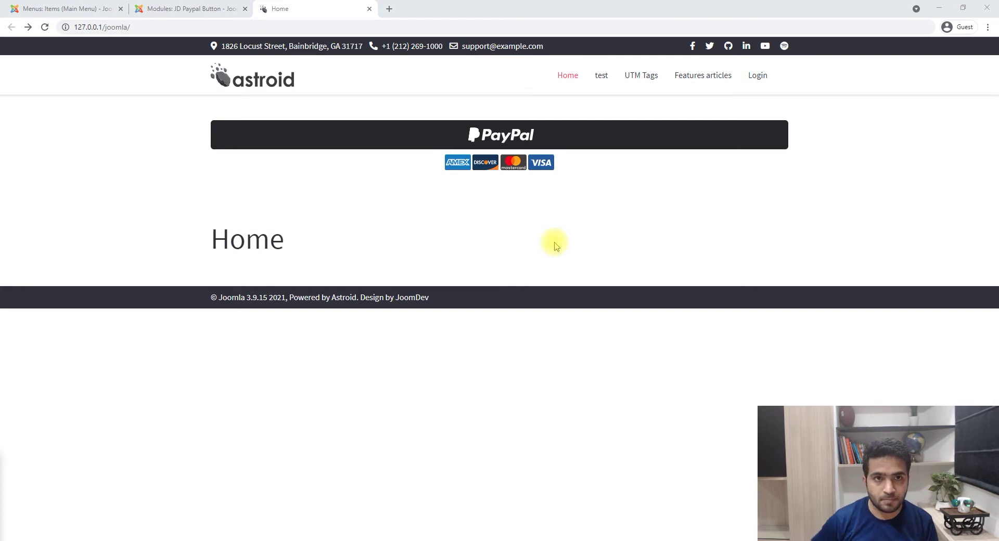
- Save the JD Paypal Button module, glance at the site homepage, and return to its settings
{"action": "left_click", "coordinate": [192, 9]}
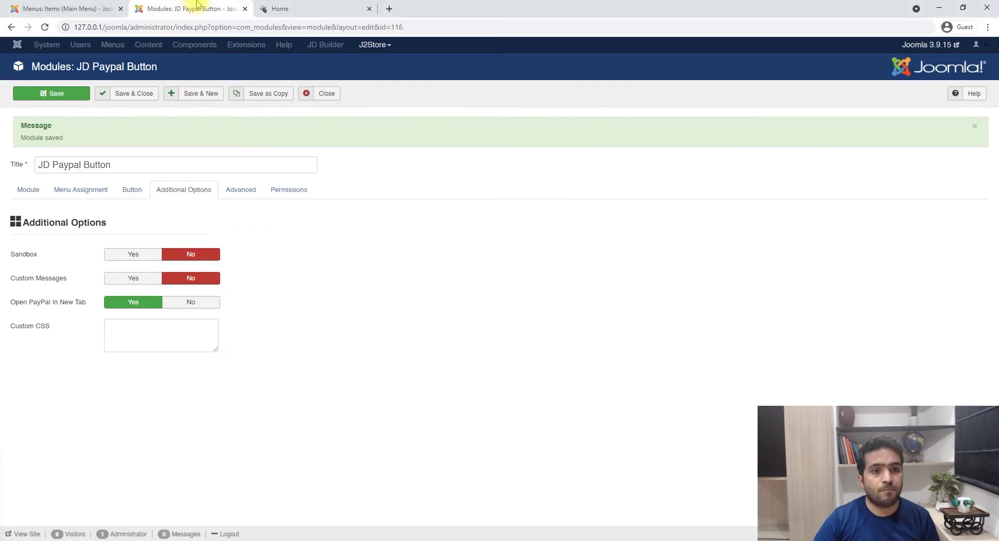
{"action": "left_click", "coordinate": [28, 189]}
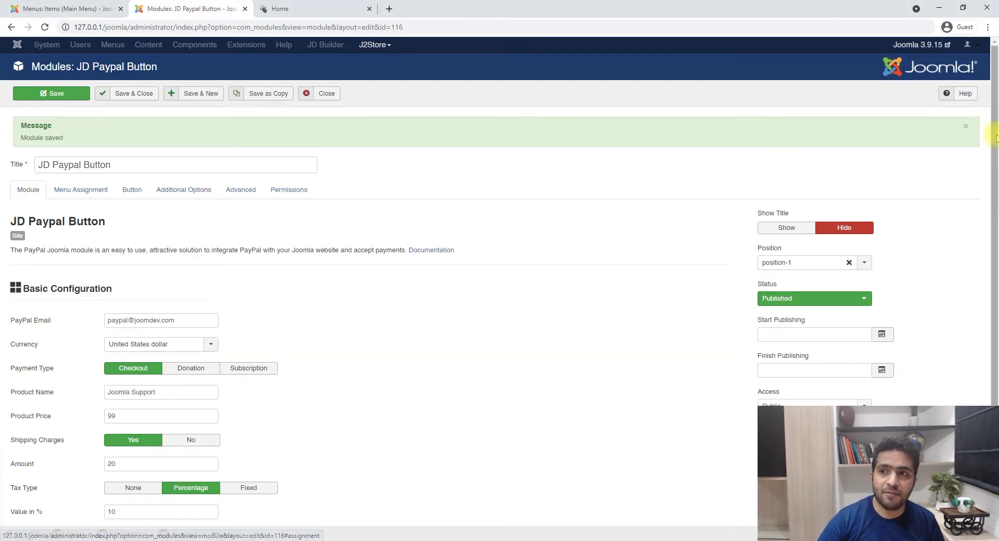
{"action": "left_click", "coordinate": [966, 126]}
{"action": "left_click", "coordinate": [58, 95]}
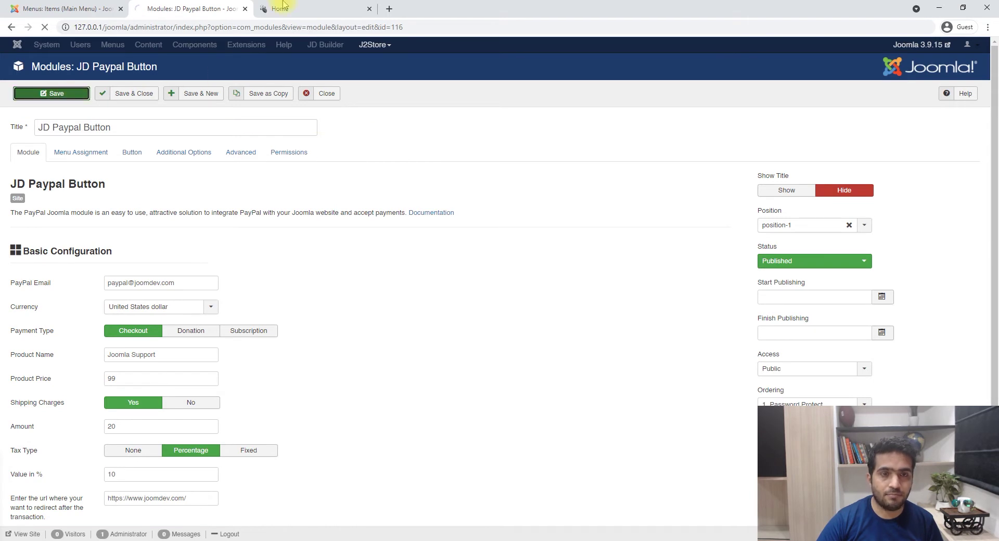
{"action": "left_click", "coordinate": [280, 6]}
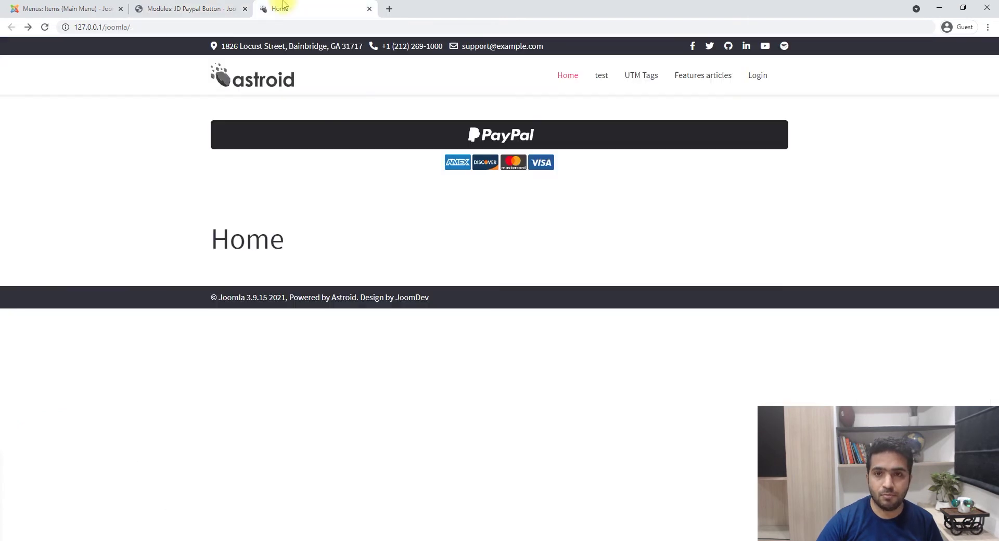
{"action": "left_click", "coordinate": [211, 7]}
- Replace the PayPal Email value with a placeholder address and save the module
{"action": "scroll", "coordinate": [236, 274], "scroll_direction": "down", "scroll_amount": 2}
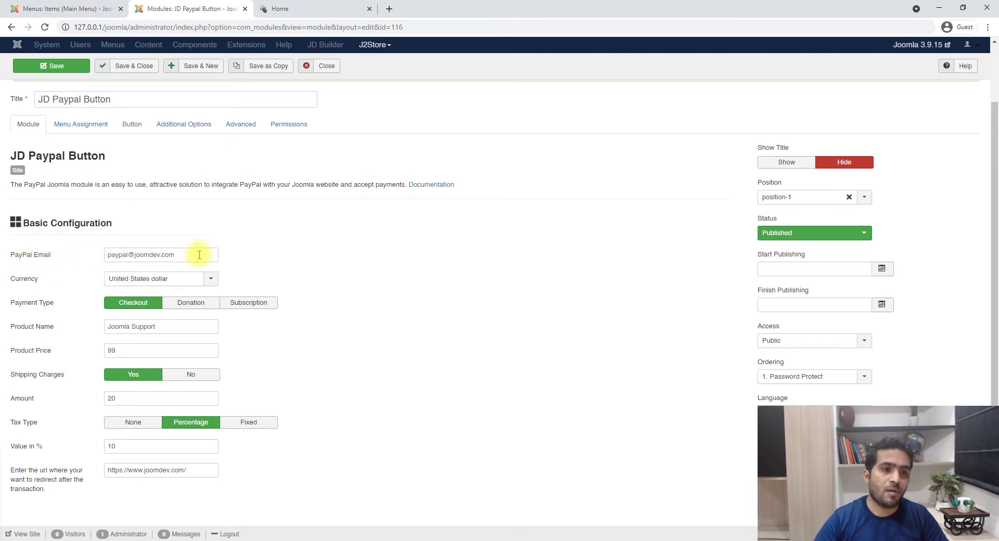
{"action": "left_click_drag", "start_coordinate": [196, 254], "coordinate": [56, 258]}
{"action": "left_click", "coordinate": [177, 281]}
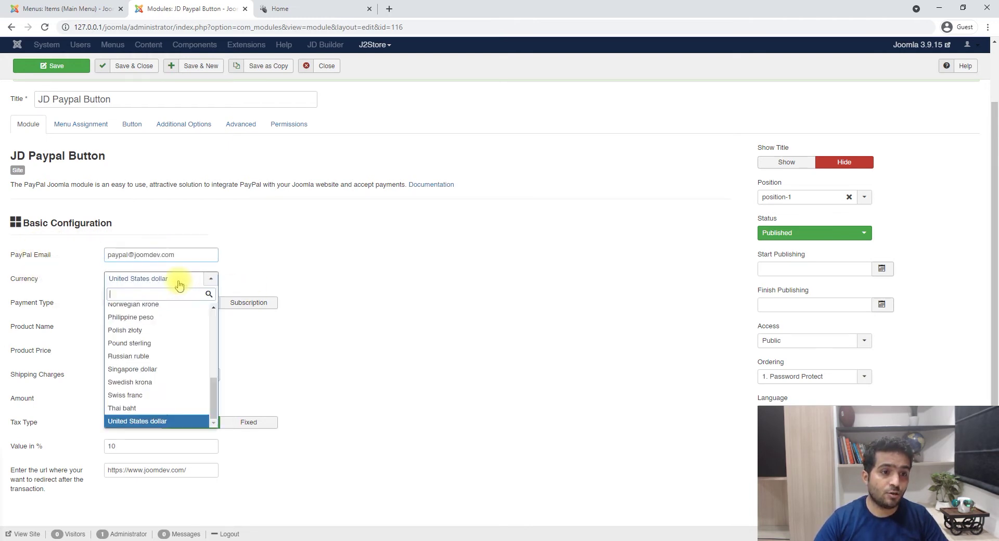
{"action": "left_click", "coordinate": [245, 282]}
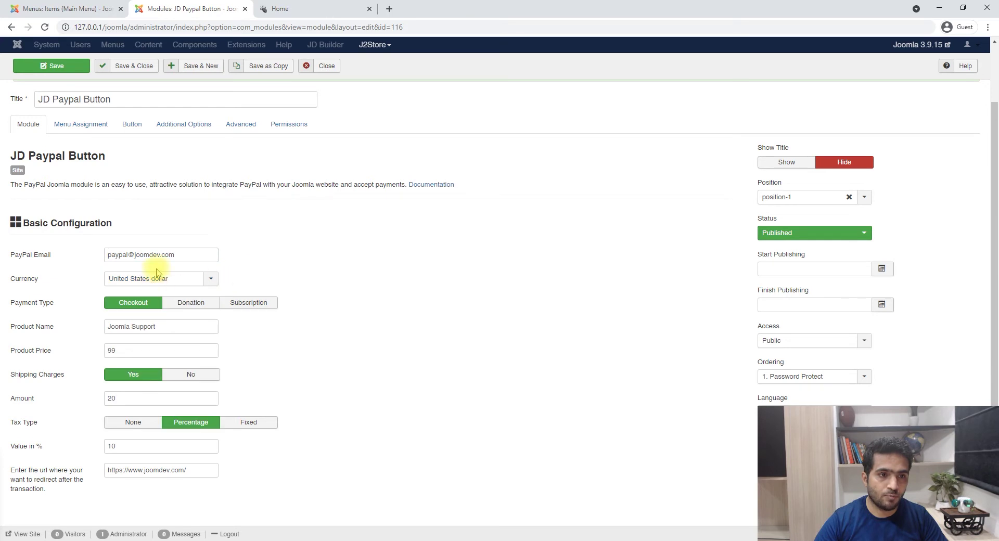
{"action": "left_click_drag", "start_coordinate": [194, 255], "coordinate": [97, 255]}
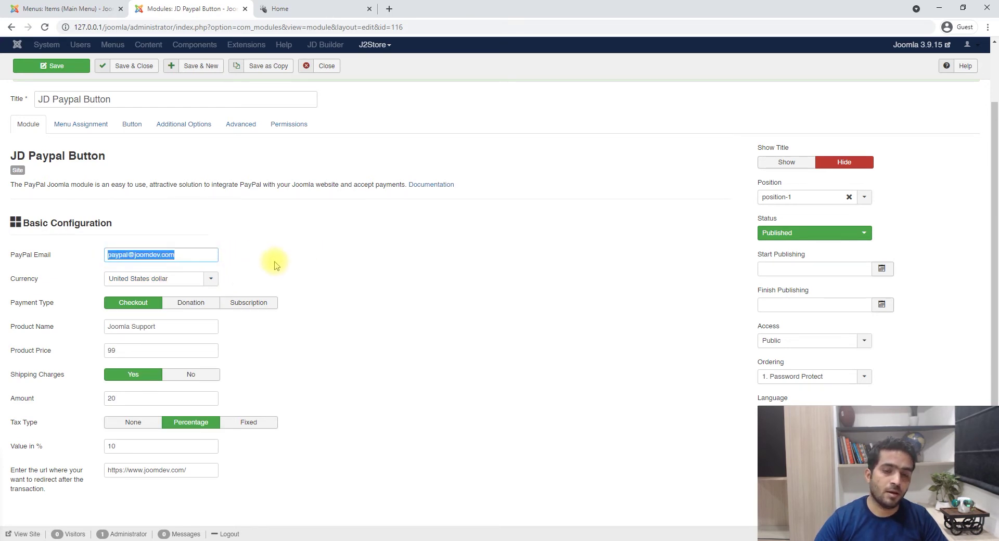
{"action": "type", "text": "you@"}
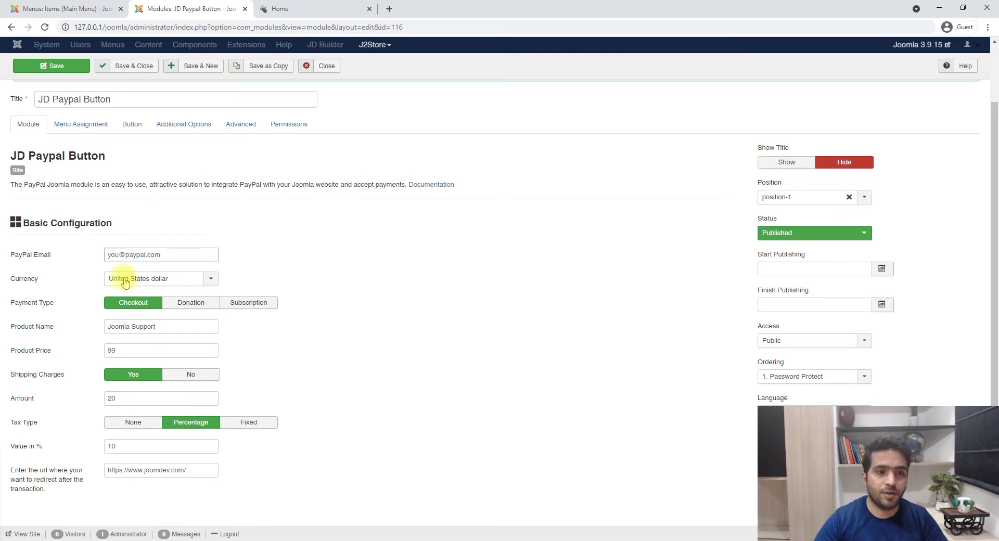
{"action": "left_click_drag", "start_coordinate": [129, 254], "coordinate": [290, 235]}
{"action": "key", "text": "BackSpace"}
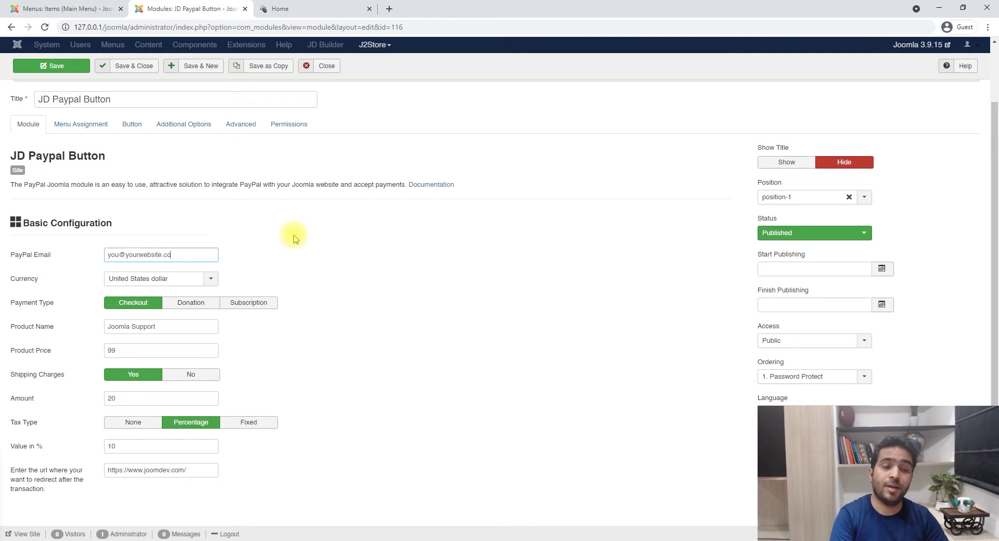
{"action": "left_click", "coordinate": [51, 66]}
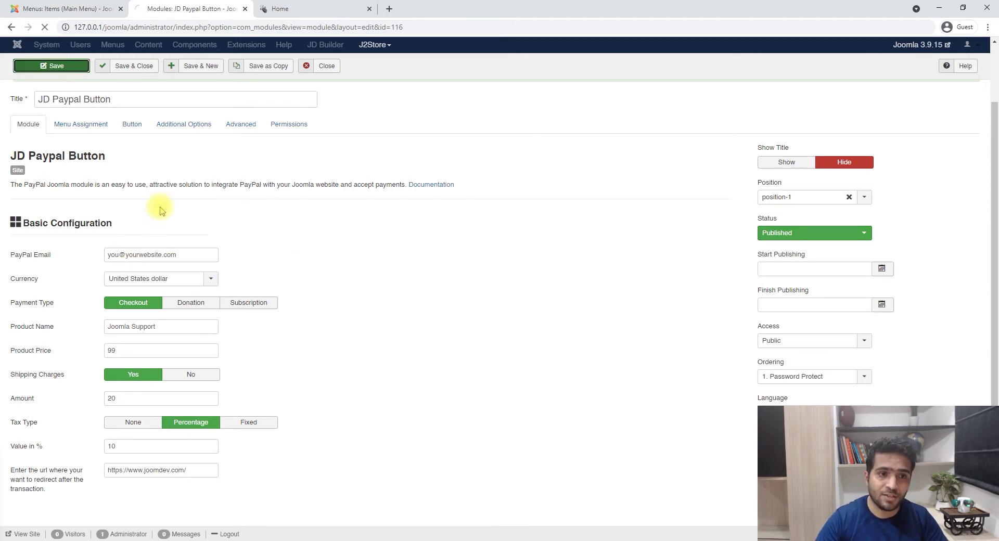
{"action": "triple_click", "coordinate": [196, 319]}
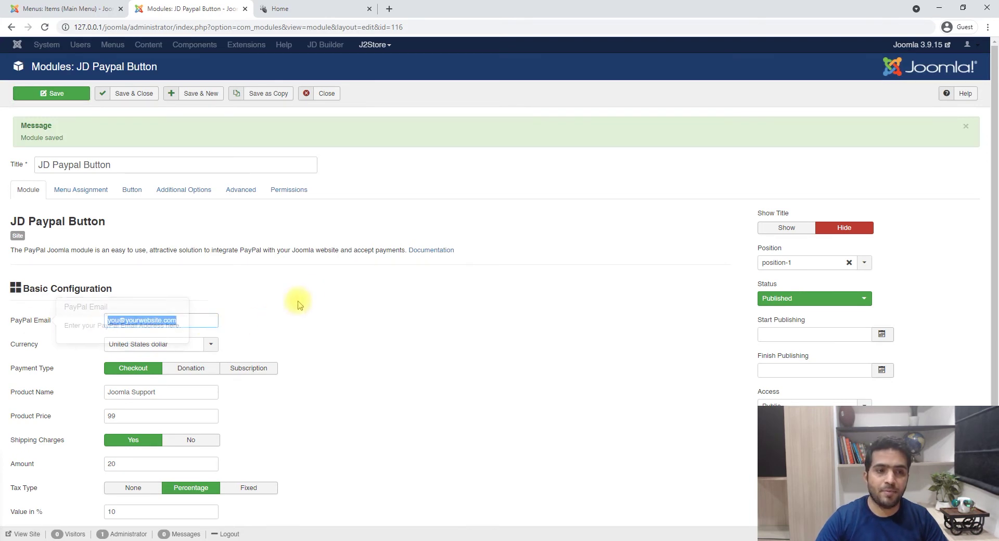
{"action": "scroll", "coordinate": [307, 297], "scroll_direction": "down", "scroll_amount": 1}
- Retype the original PayPal email address in the PayPal Email field
{"action": "left_click", "coordinate": [186, 279]}
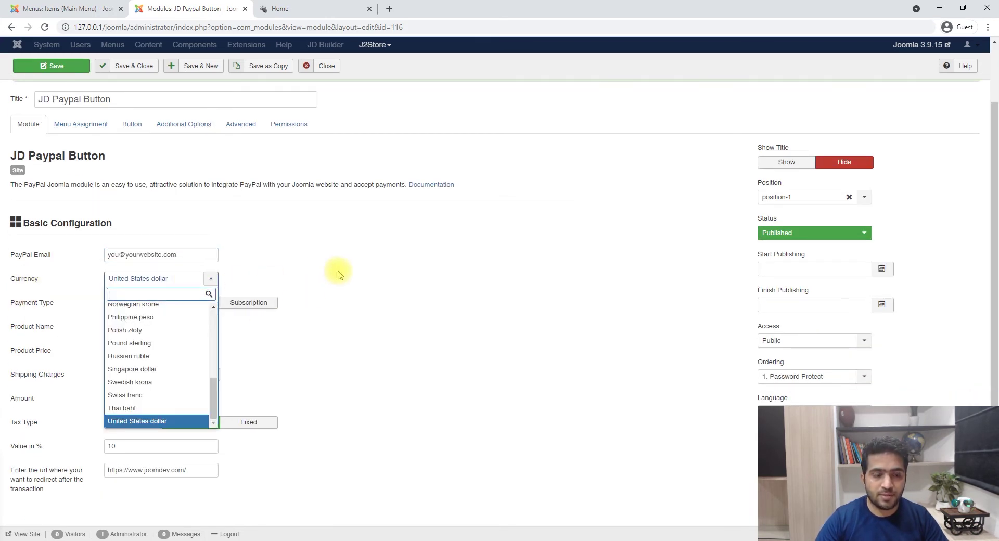
{"action": "left_click", "coordinate": [333, 272]}
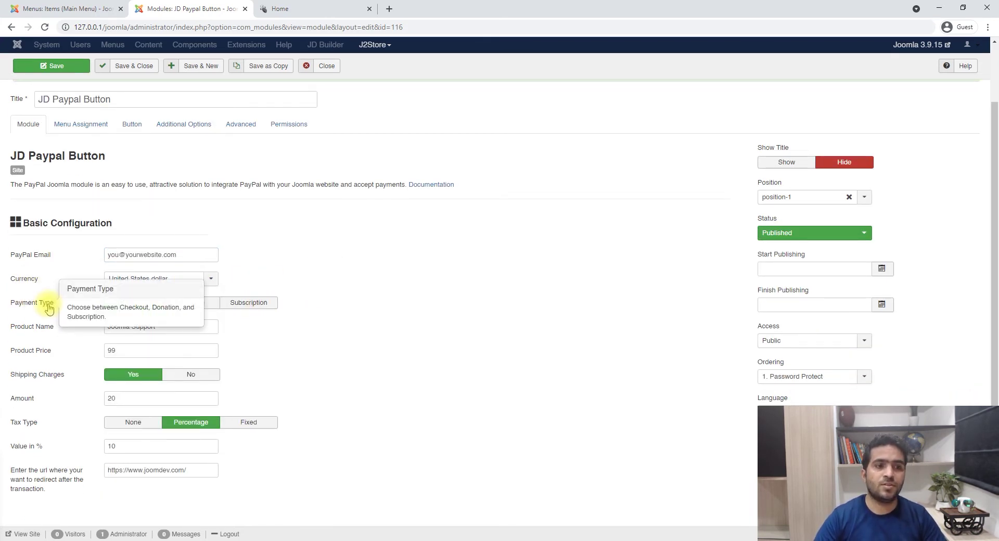
{"action": "triple_click", "coordinate": [178, 255]}
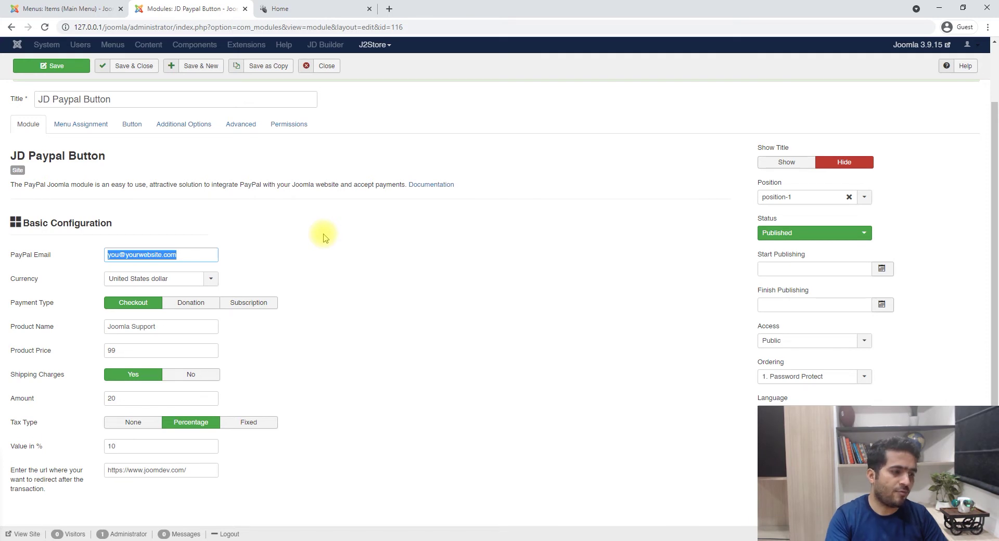
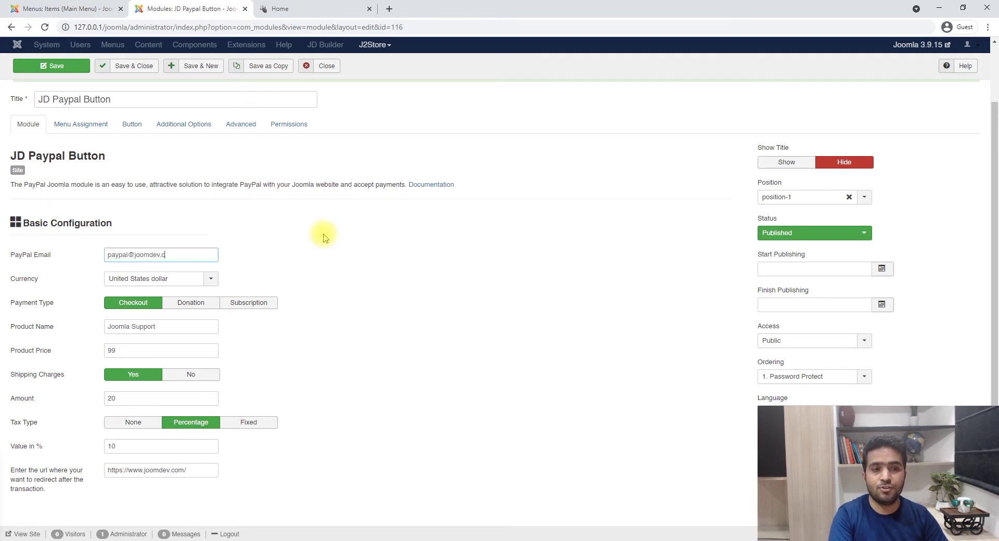
- Try the Donation and Subscription payment types, leaving Payment Type on Checkout
{"action": "left_click", "coordinate": [191, 302]}
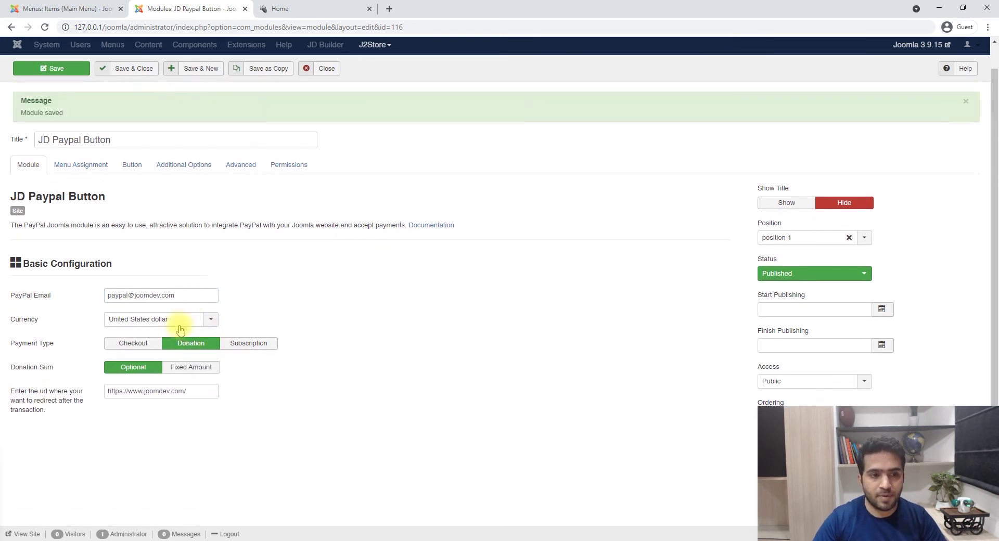
{"action": "left_click", "coordinate": [246, 343]}
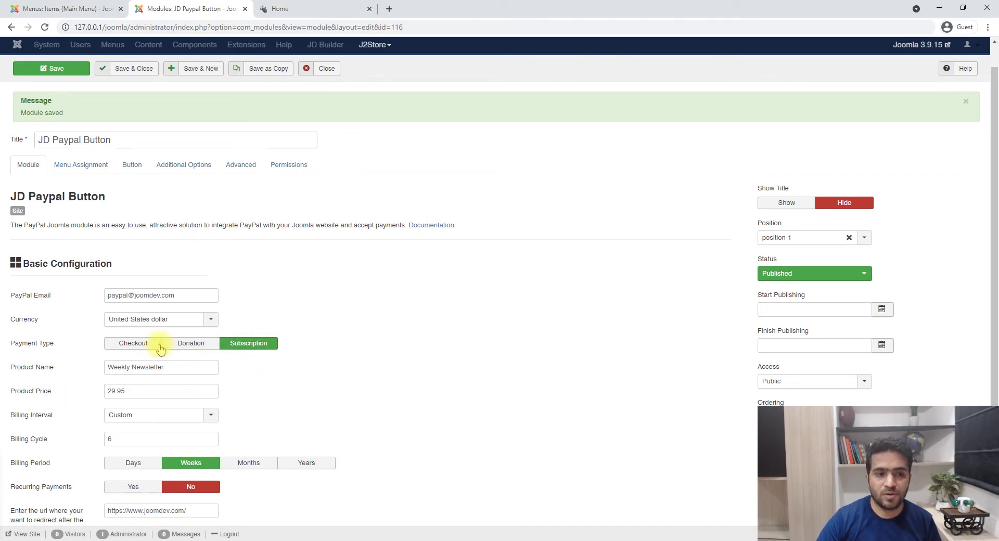
{"action": "left_click", "coordinate": [133, 344]}
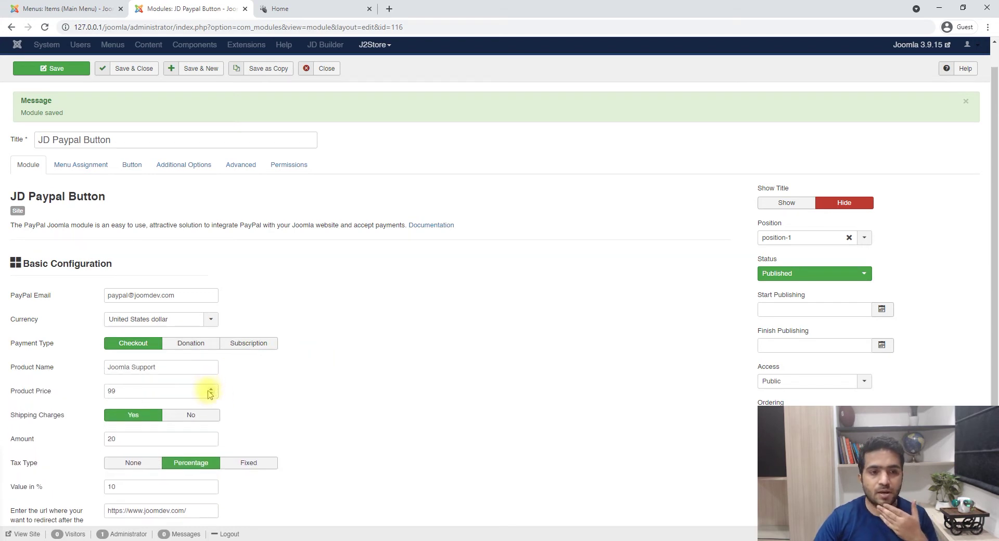
- Set the product to Joomla Module at 99.95, with Shipping Charges No and Tax Type None
{"action": "scroll", "coordinate": [260, 377], "scroll_direction": "down", "scroll_amount": 1}
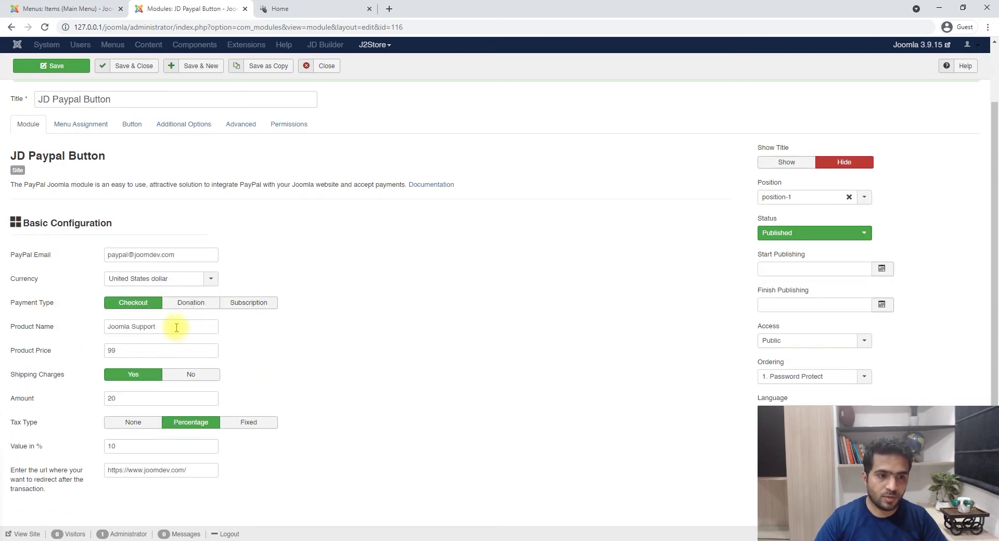
{"action": "left_click_drag", "start_coordinate": [176, 328], "coordinate": [71, 326]}
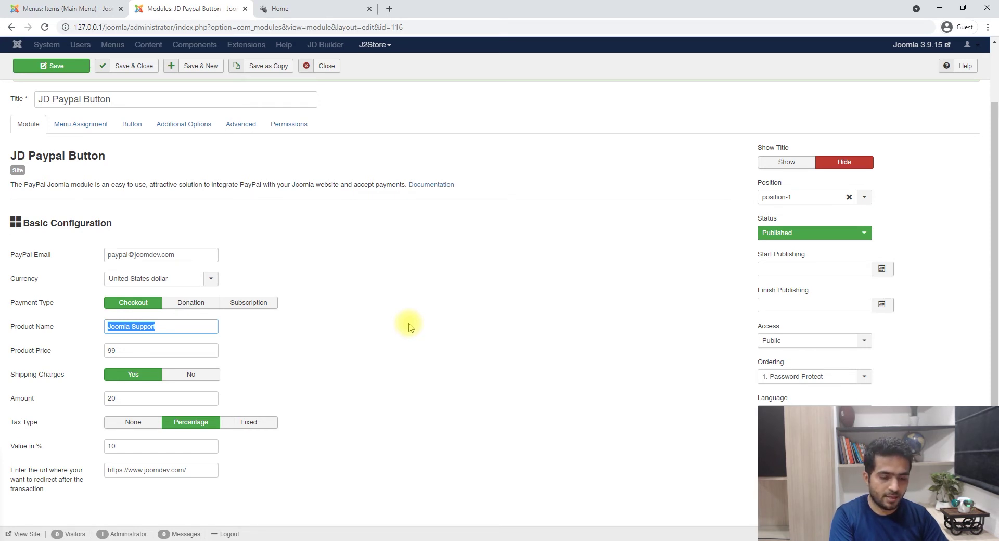
{"action": "type", "text": "T"}
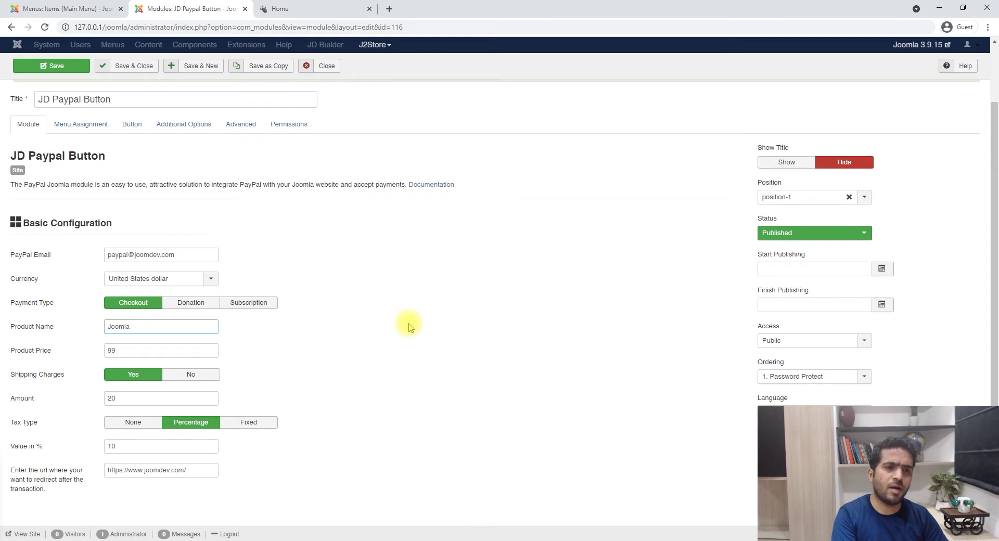
{"action": "type", "text": "99.9"}
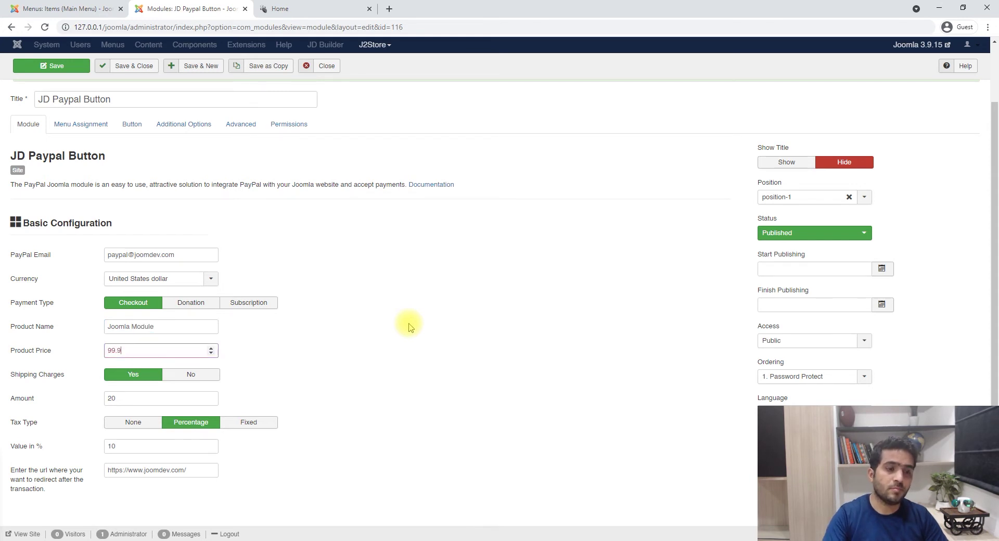
{"action": "type", "text": "95"}
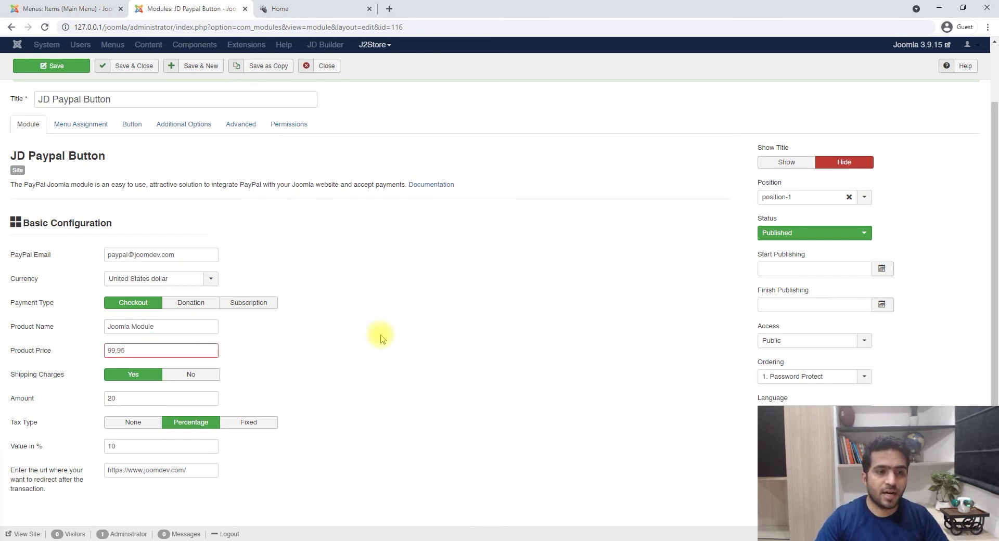
{"action": "left_click", "coordinate": [379, 335]}
{"action": "left_click", "coordinate": [201, 379]}
{"action": "left_click", "coordinate": [136, 418]}
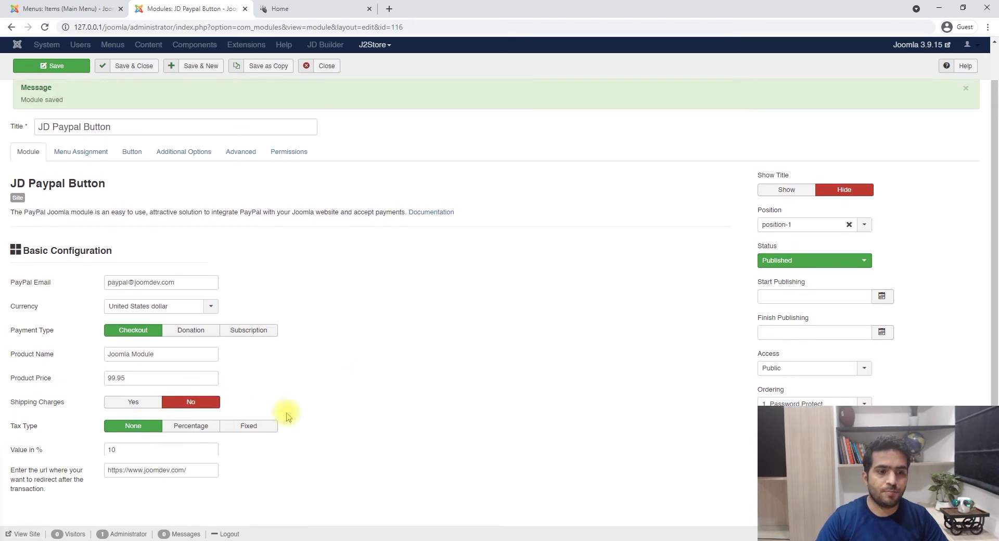
- Save the module and reload the site homepage
{"action": "left_click", "coordinate": [49, 68]}
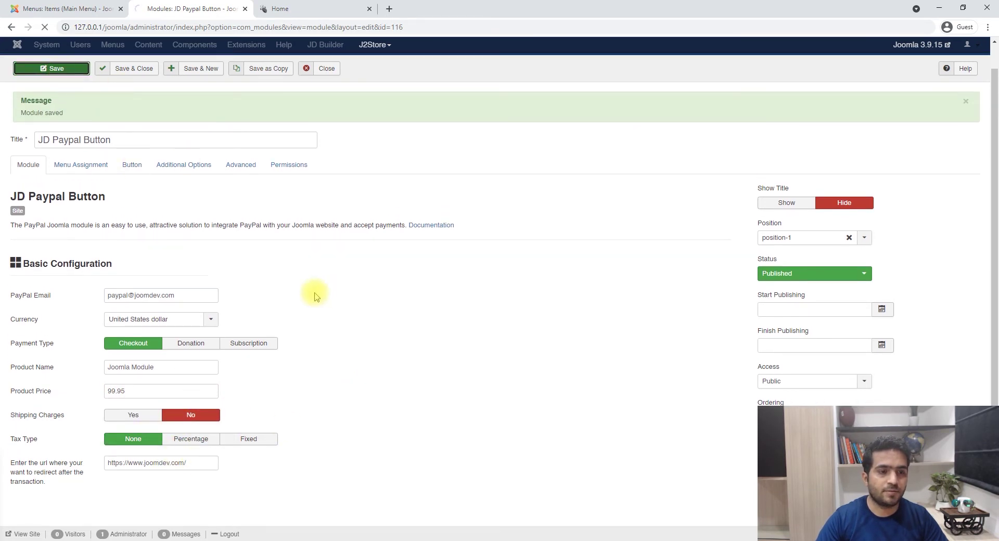
{"action": "left_click", "coordinate": [292, 8]}
{"action": "key", "text": "F5"}
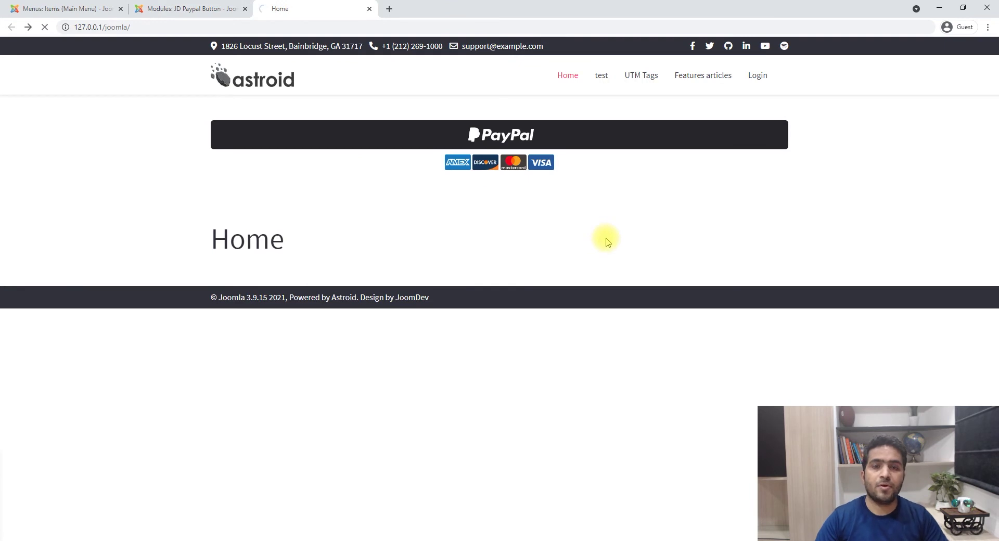
- Test the site's PayPal button and confirm checkout shows Joomla Module, 99.95 USD, quantity 1, then close it
{"action": "left_click", "coordinate": [491, 134]}
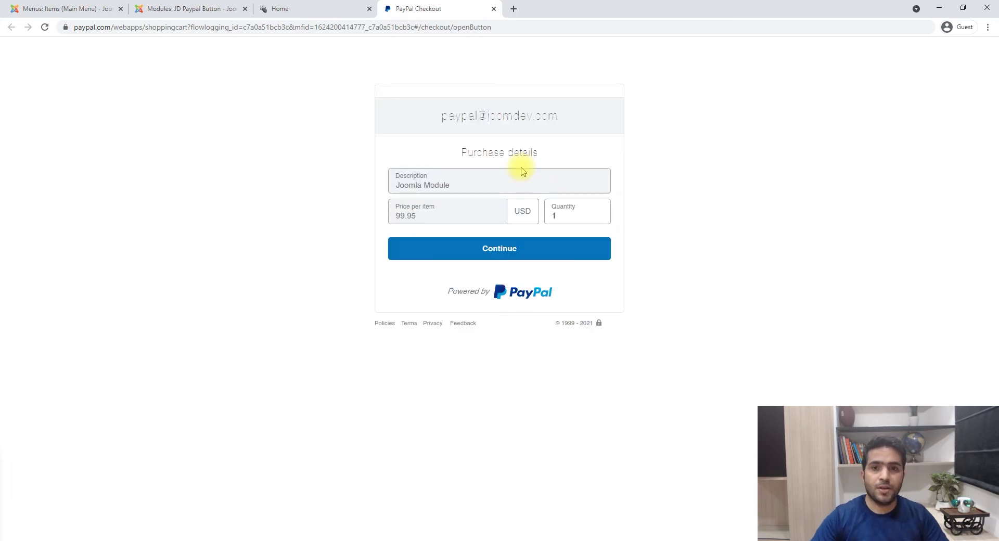
{"action": "left_click_drag", "start_coordinate": [463, 184], "coordinate": [383, 185]}
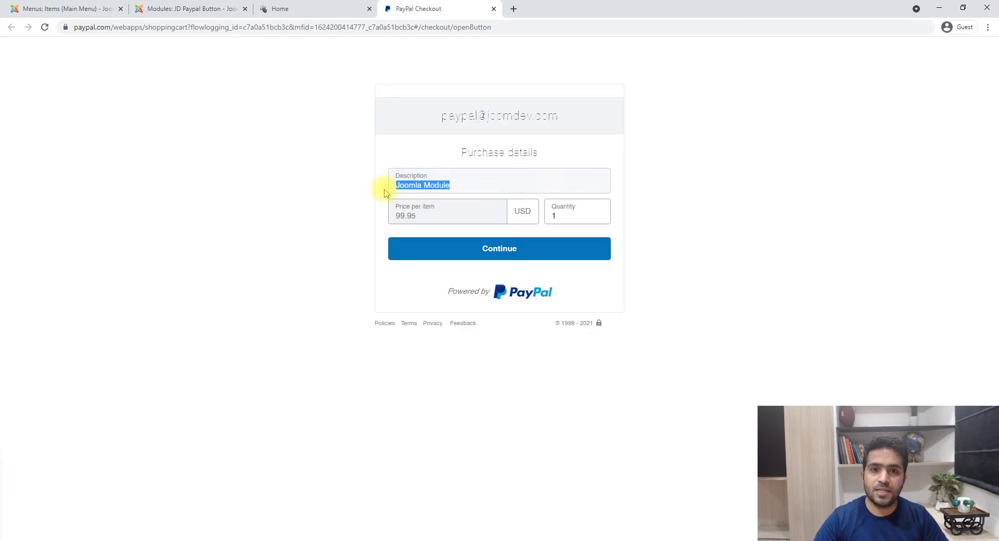
{"action": "left_click", "coordinate": [398, 220]}
{"action": "double_click", "coordinate": [398, 220]}
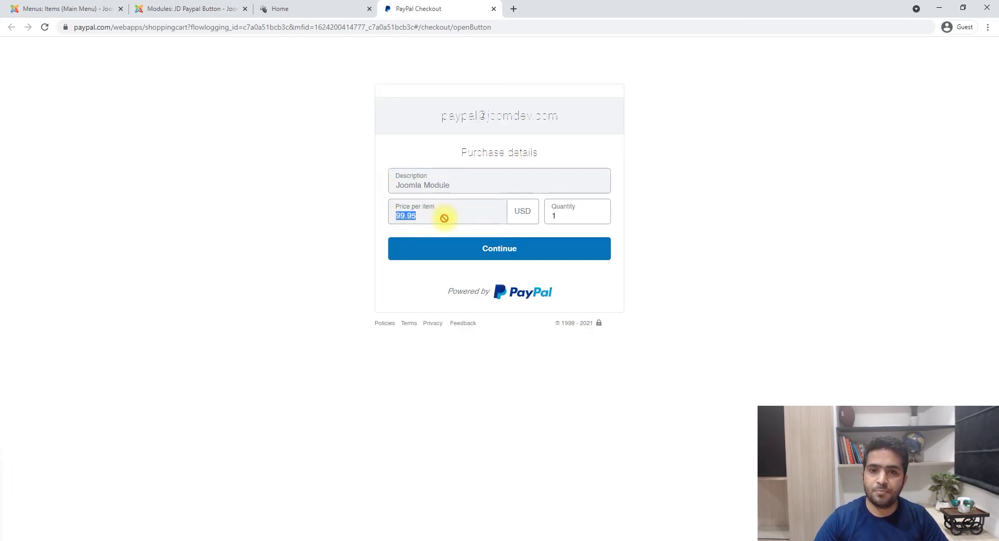
{"action": "left_click", "coordinate": [555, 216]}
{"action": "left_click", "coordinate": [330, 7]}
{"action": "left_click", "coordinate": [435, 7]}
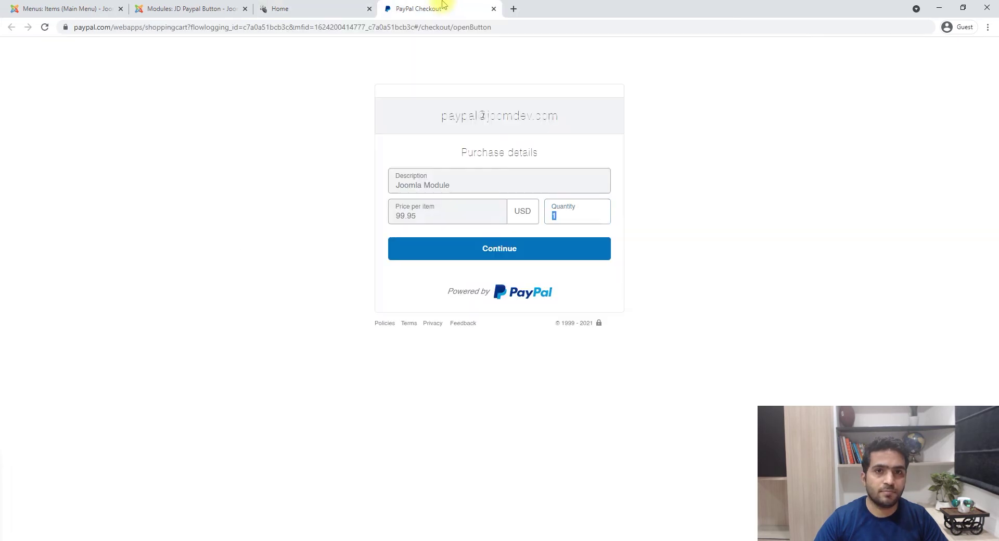
{"action": "left_click_drag", "start_coordinate": [415, 115], "coordinate": [580, 117]}
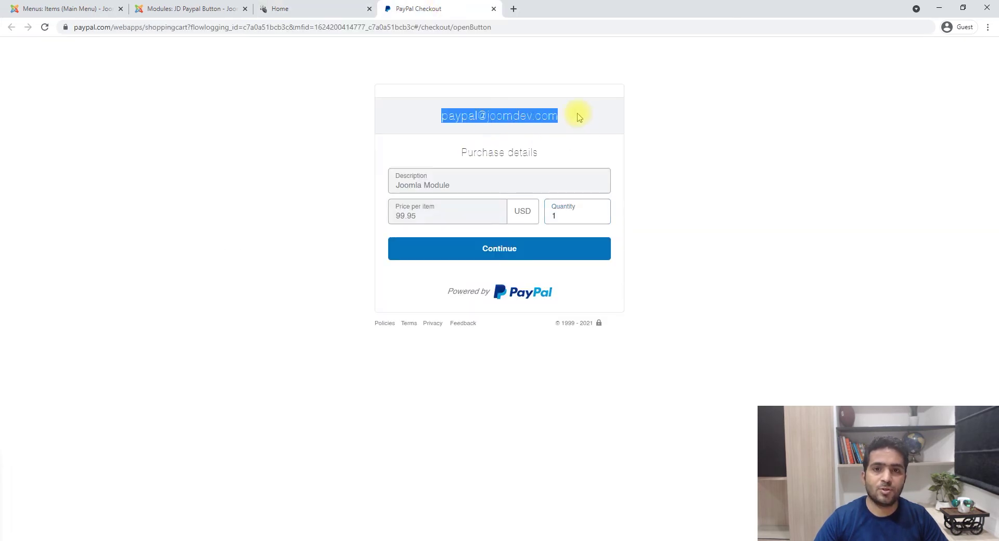
{"action": "middle_click", "coordinate": [432, 8]}
- Turn shipping charges on and cycle the tax type through Percentage and Fixed, ending at None
{"action": "left_click", "coordinate": [180, 9]}
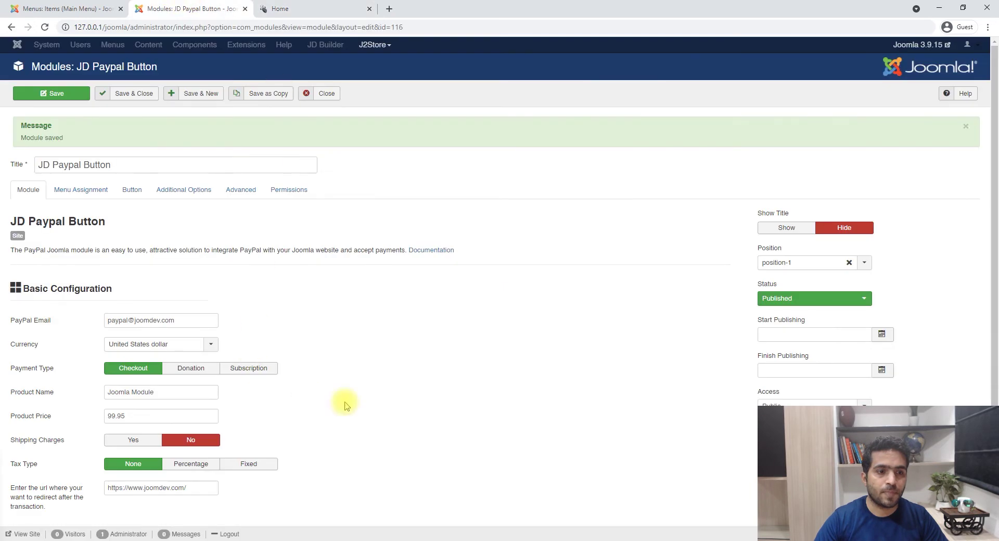
{"action": "scroll", "coordinate": [346, 405], "scroll_direction": "down", "scroll_amount": 1}
{"action": "left_click", "coordinate": [132, 415]}
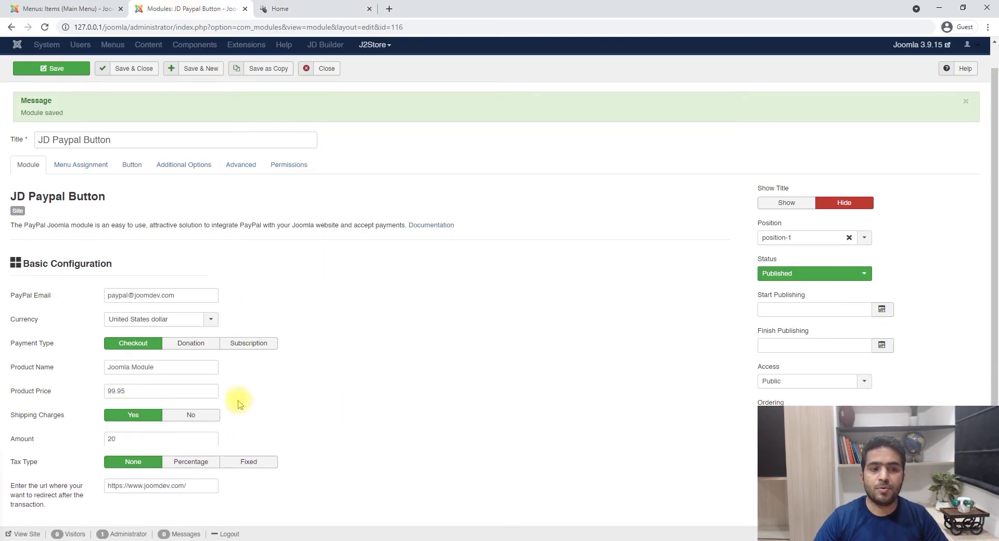
{"action": "left_click", "coordinate": [195, 463]}
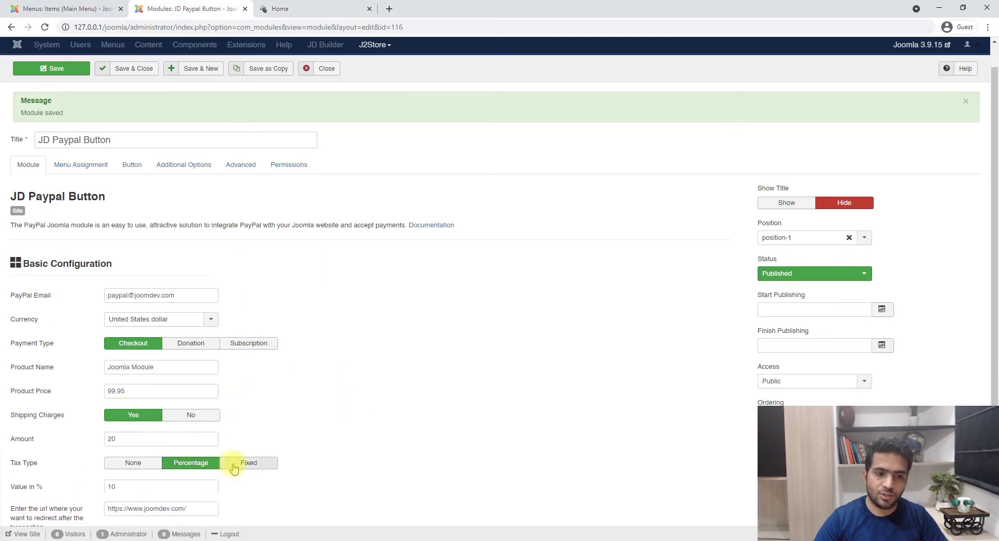
{"action": "left_click", "coordinate": [240, 463]}
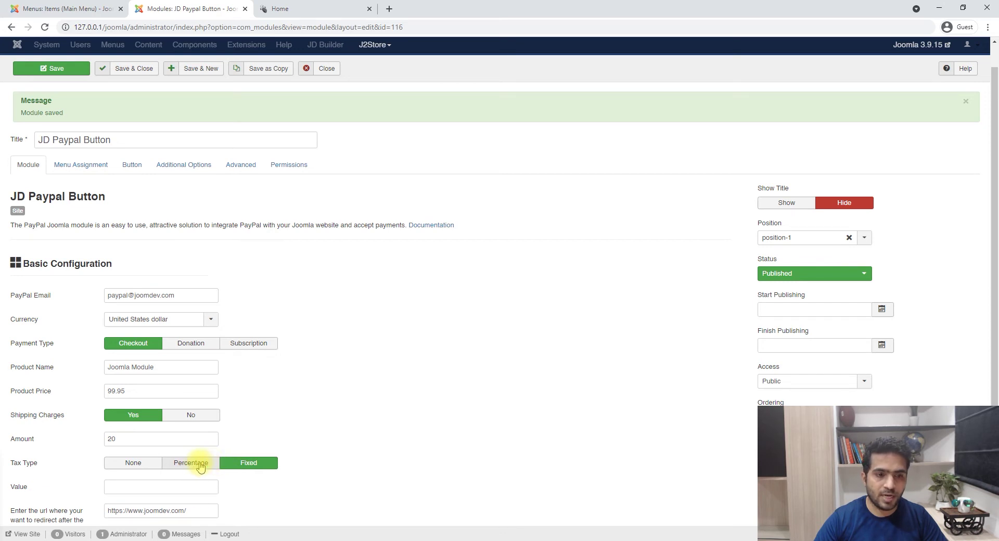
{"action": "left_click", "coordinate": [201, 465]}
{"action": "left_click", "coordinate": [146, 470]}
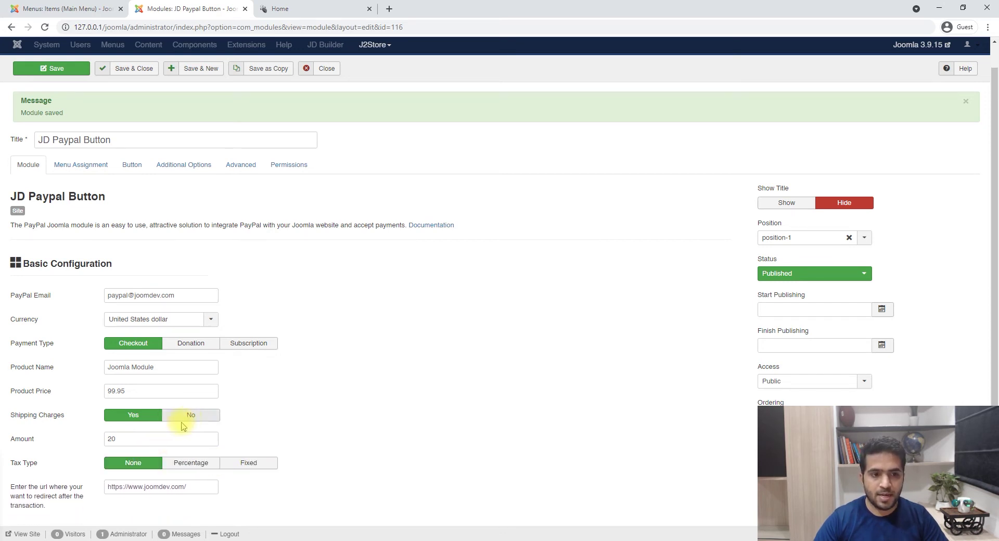
- Set Payment Type to Donation with an optional donation sum and save
{"action": "left_click", "coordinate": [190, 343]}
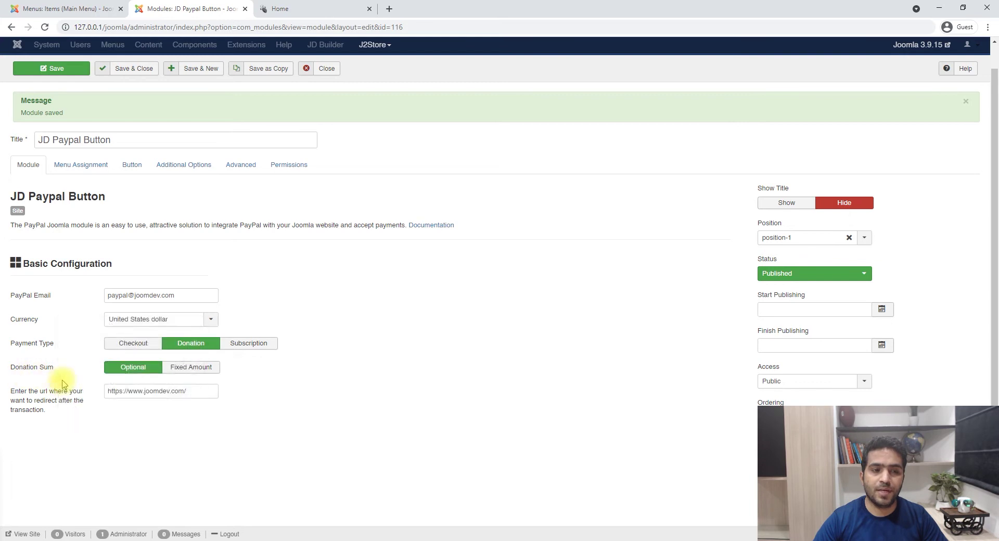
{"action": "left_click", "coordinate": [190, 367]}
{"action": "left_click", "coordinate": [145, 390]}
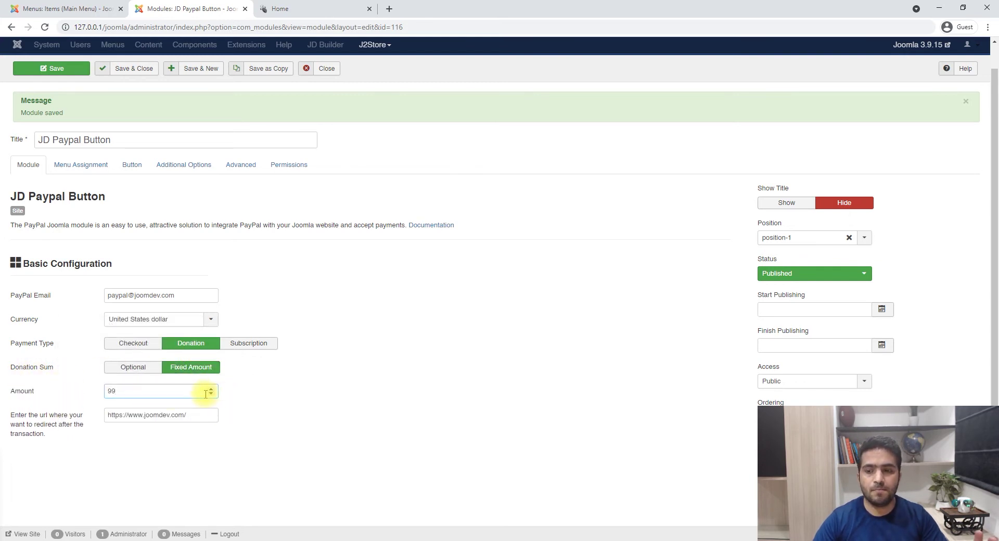
{"action": "left_click", "coordinate": [127, 367]}
{"action": "left_click", "coordinate": [47, 69]}
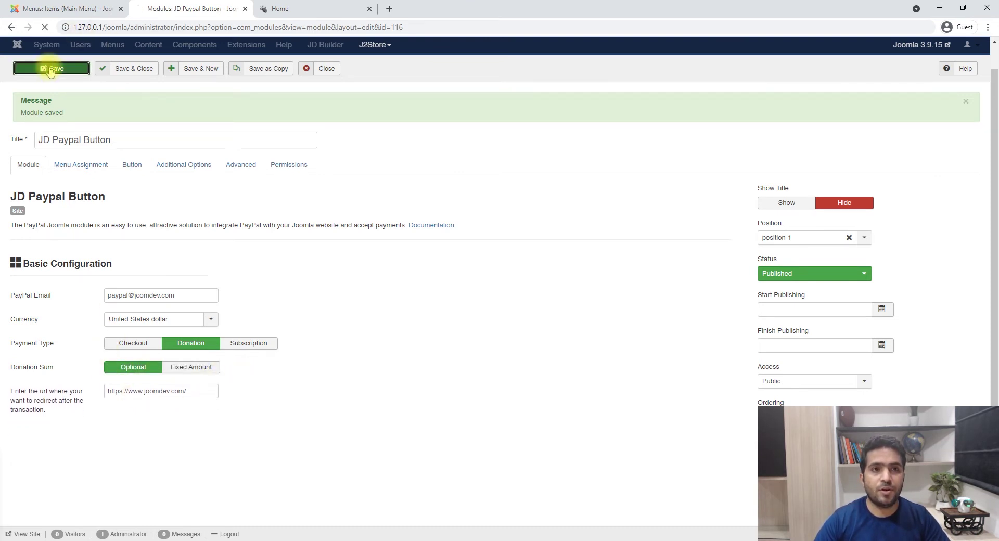
- Open the PayPal donation page from the site's button and enter a 156.52 donation
{"action": "left_click", "coordinate": [318, 7]}
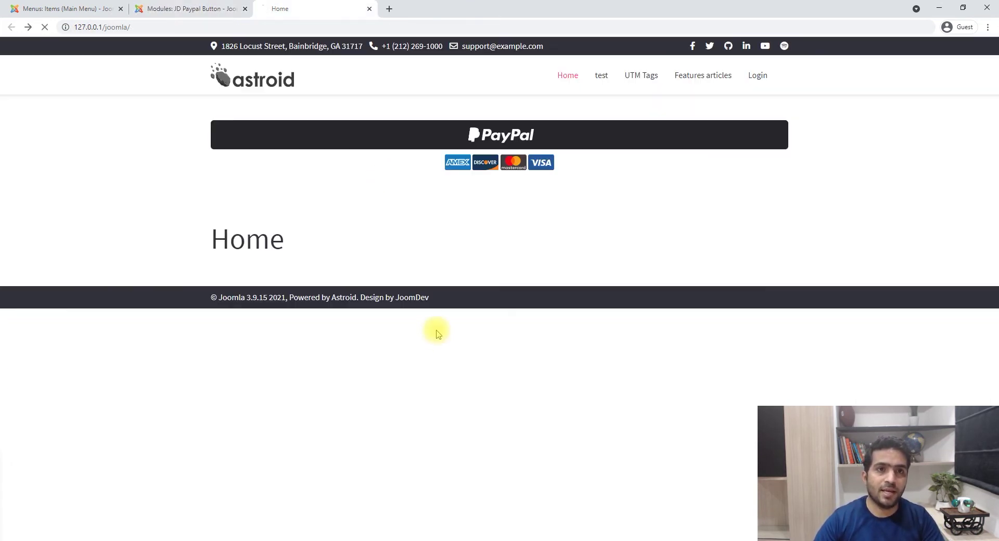
{"action": "left_click", "coordinate": [495, 135]}
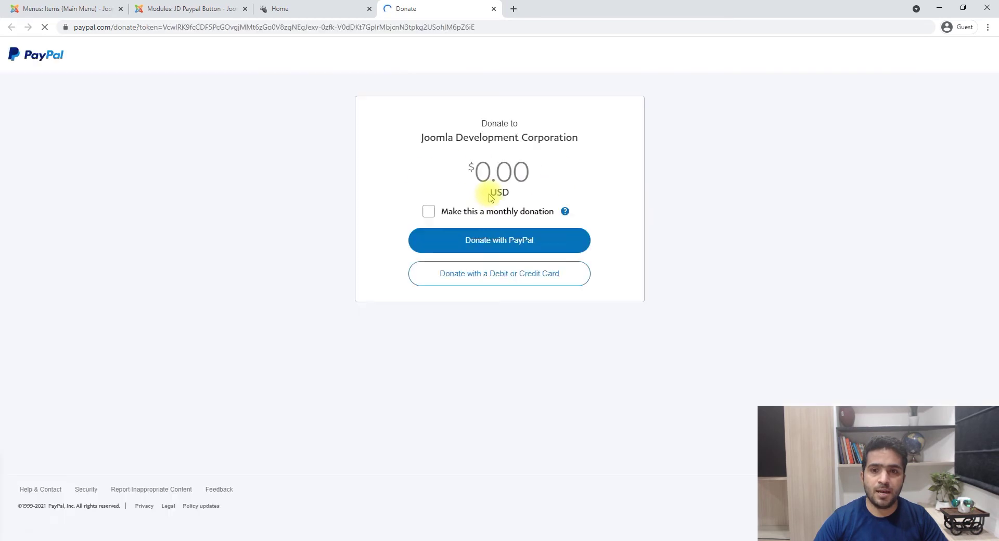
{"action": "left_click", "coordinate": [489, 191]}
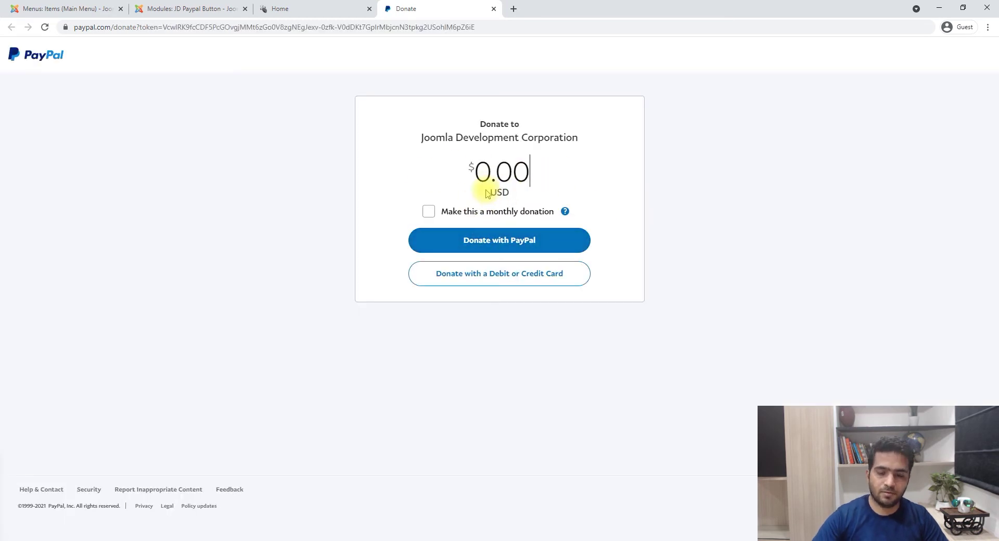
{"action": "type", "text": "156.52"}
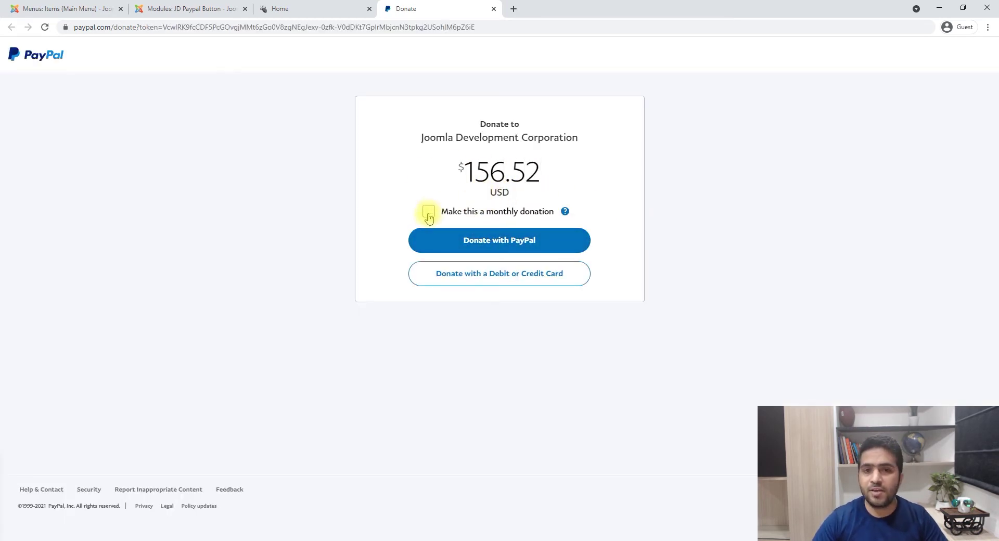
- Toggle the monthly donation option, leave it one-time, and change the amount to 9.00 USD
{"action": "left_click", "coordinate": [429, 212]}
{"action": "left_click", "coordinate": [429, 212]}
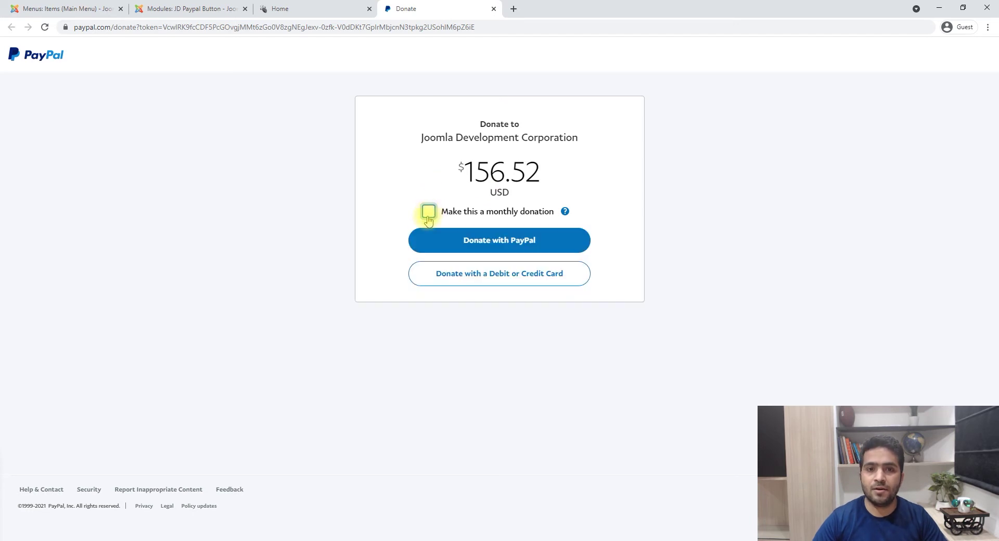
{"action": "left_click", "coordinate": [430, 213]}
{"action": "left_click", "coordinate": [430, 215]}
{"action": "left_click", "coordinate": [430, 214]}
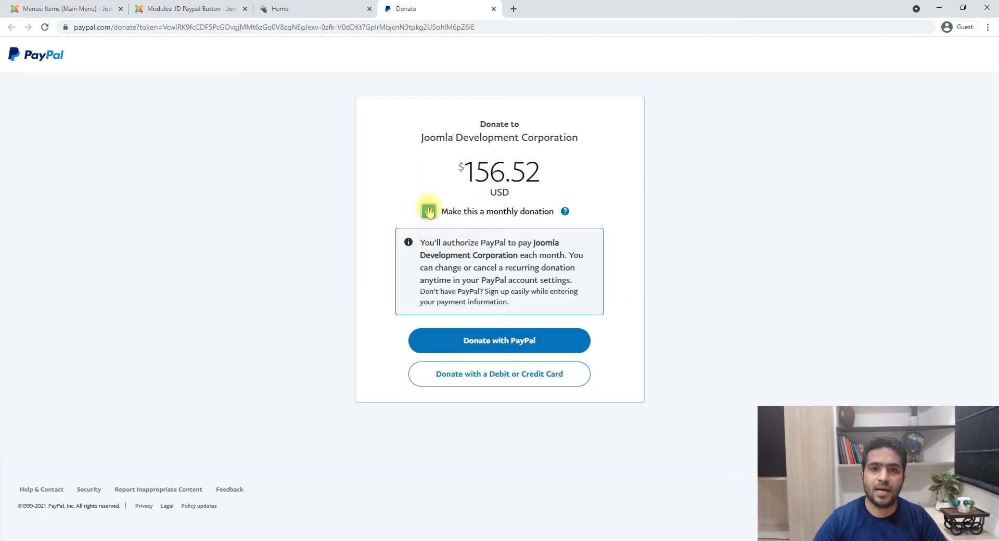
{"action": "left_click", "coordinate": [429, 211]}
{"action": "left_click_drag", "start_coordinate": [460, 172], "coordinate": [583, 177]}
{"action": "type", "text": "0.09"}
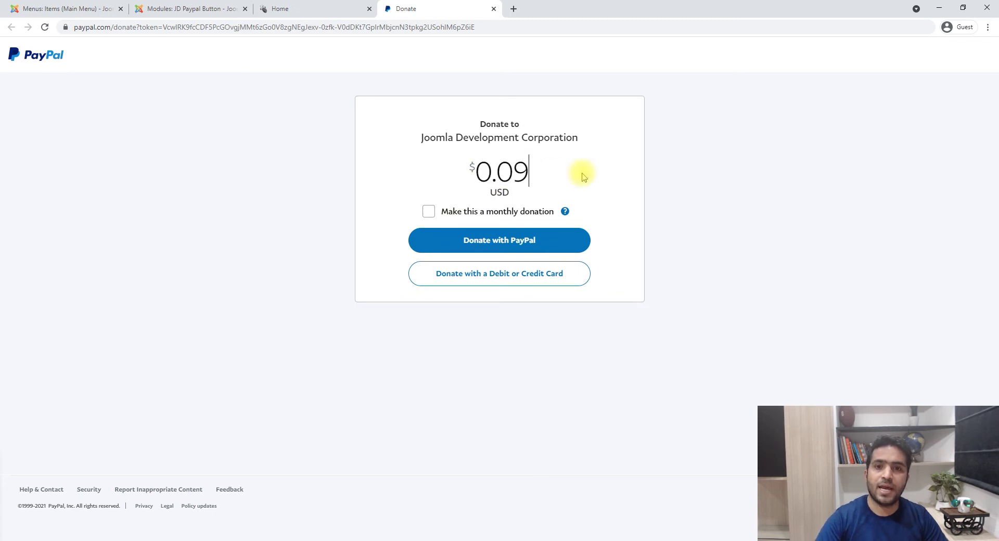
{"action": "type", "text": "00"}
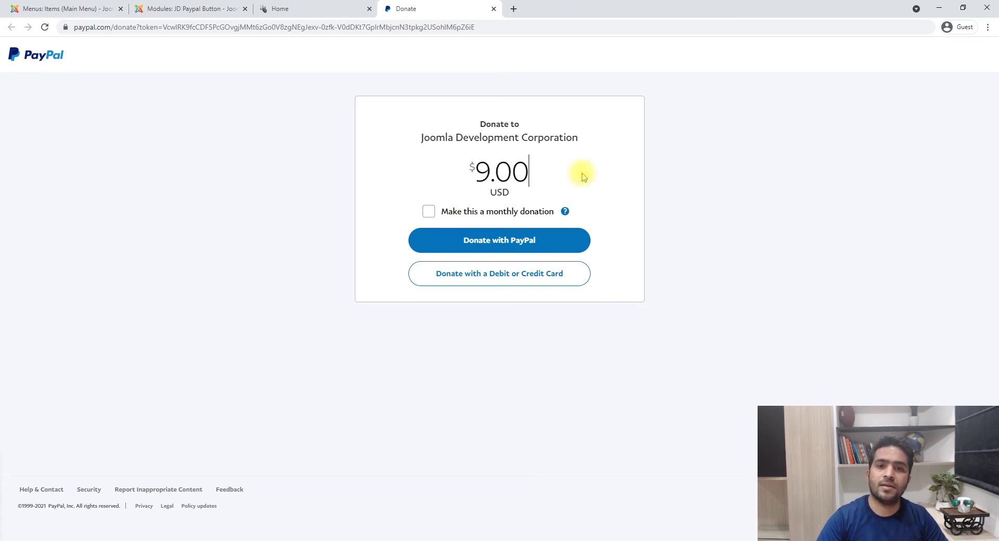
- Check the Weekly Newsletter name and 29.95 price, set Billing Interval to Weekly, and save
{"action": "left_click", "coordinate": [292, 8]}
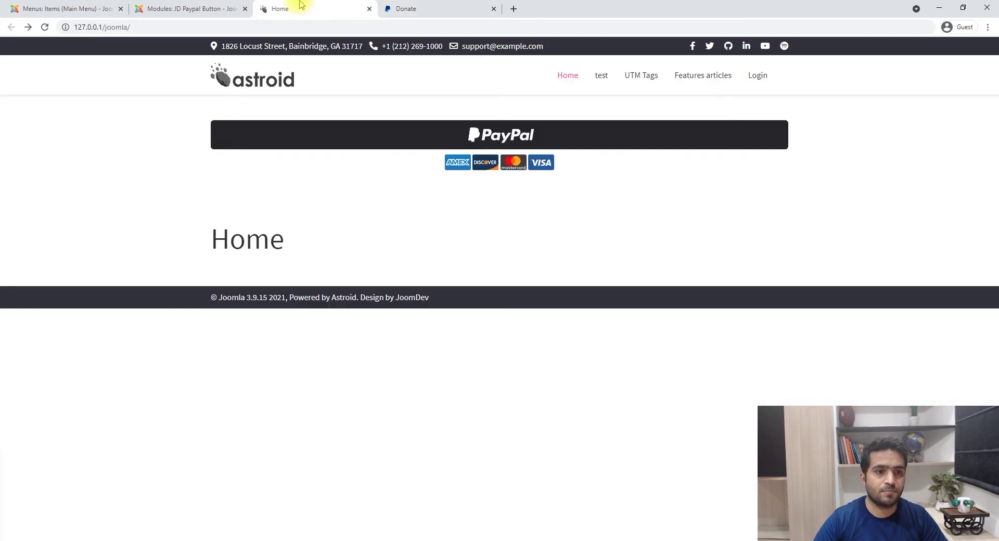
{"action": "left_click", "coordinate": [222, 8]}
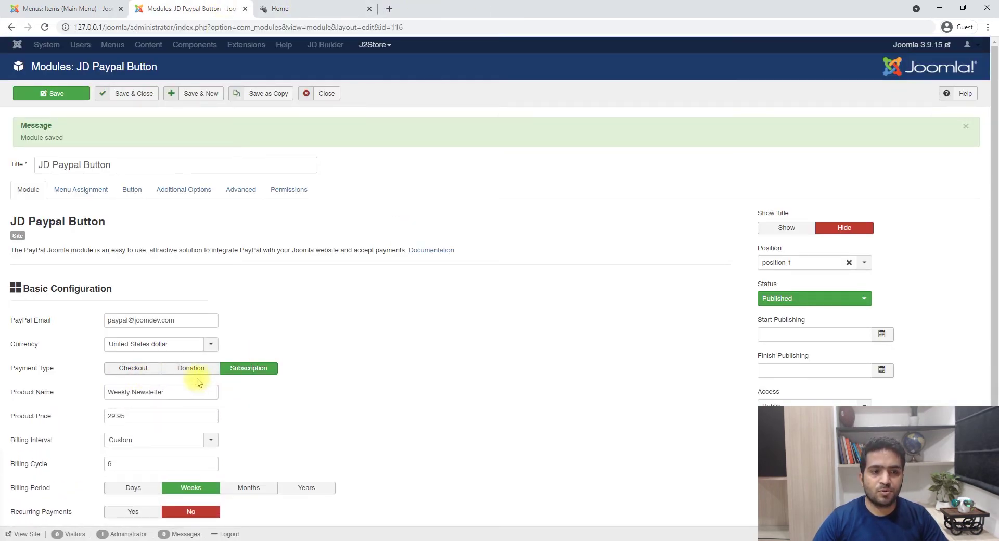
{"action": "scroll", "coordinate": [182, 354], "scroll_direction": "down", "scroll_amount": 1}
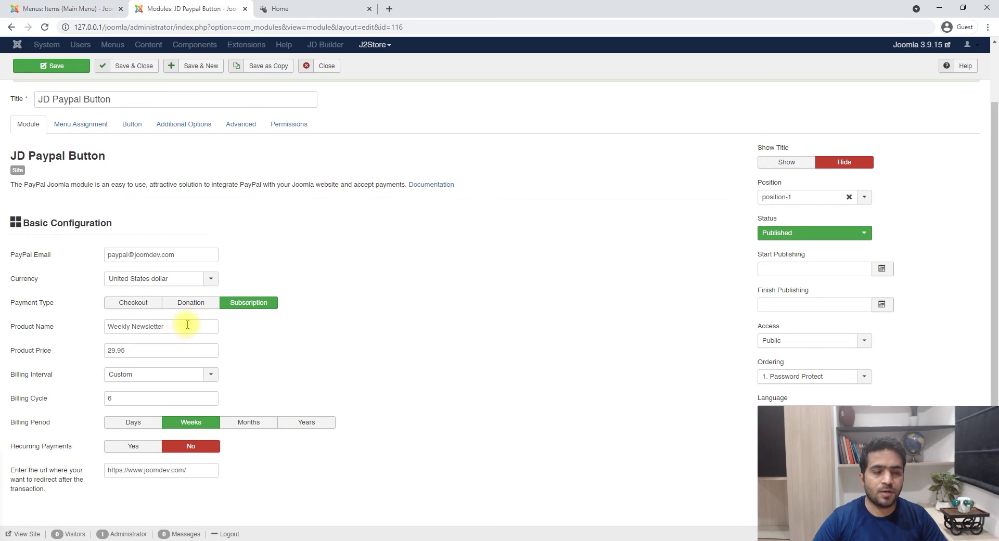
{"action": "left_click_drag", "start_coordinate": [188, 325], "coordinate": [60, 327]}
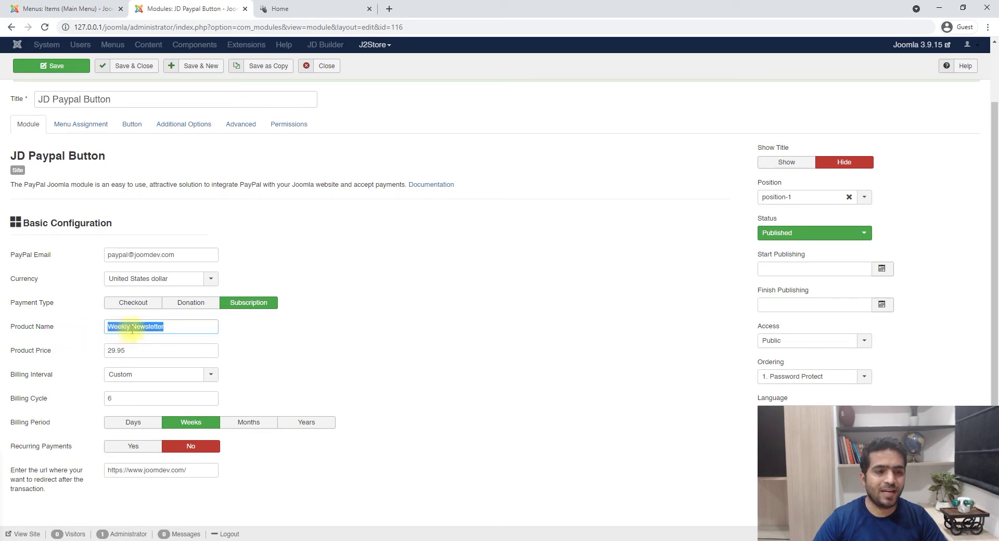
{"action": "left_click_drag", "start_coordinate": [134, 347], "coordinate": [61, 347]}
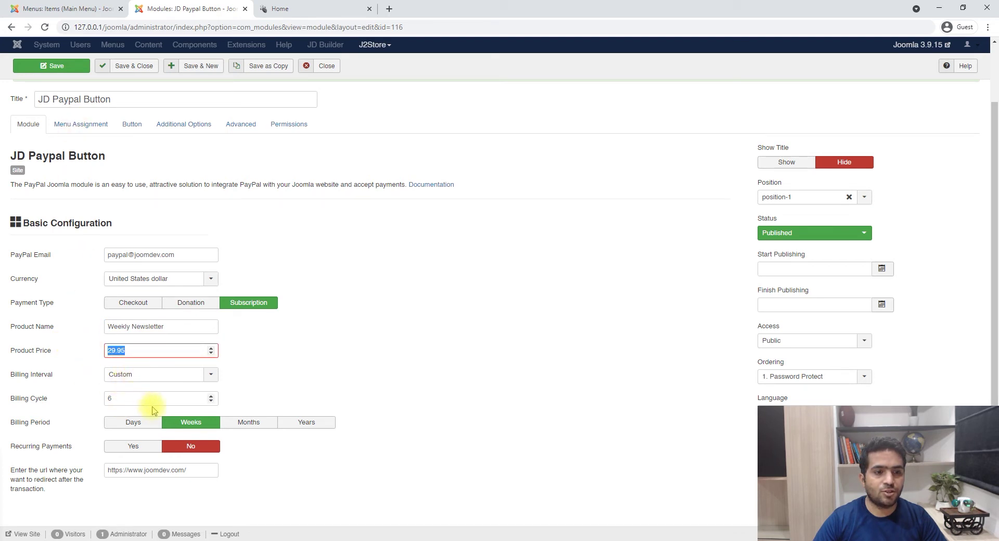
{"action": "left_click", "coordinate": [159, 380]}
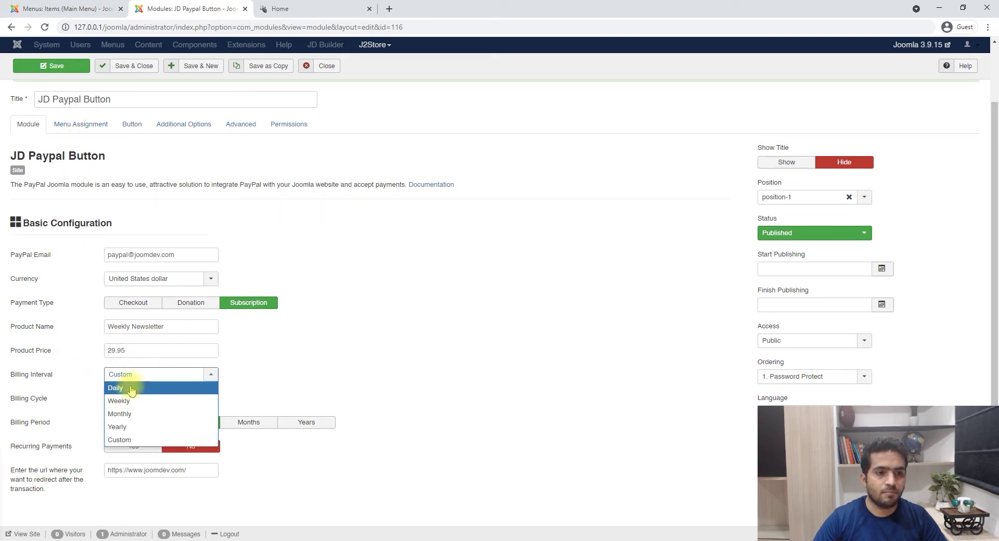
{"action": "left_click", "coordinate": [137, 402]}
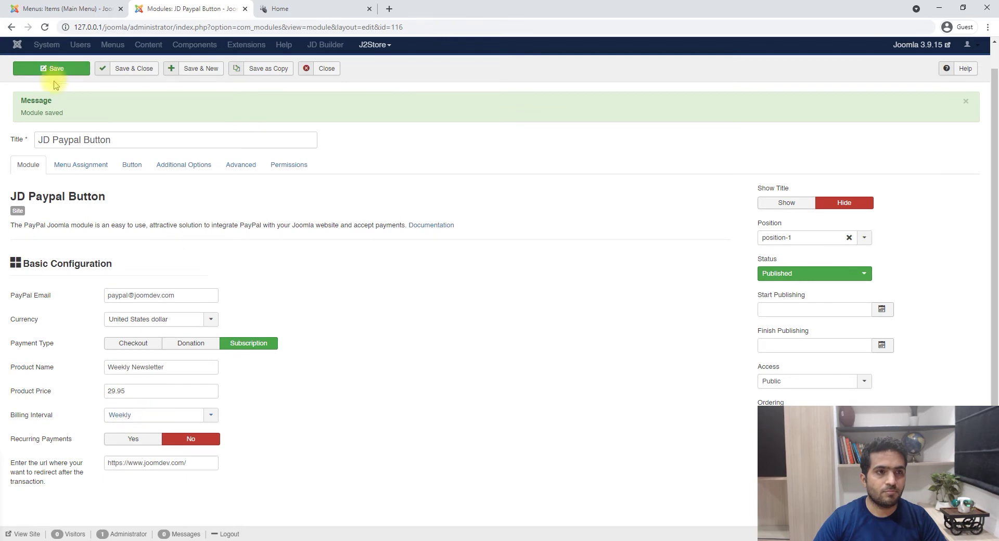
{"action": "left_click", "coordinate": [52, 66]}
- Open PayPal checkout from the site button and review Weekly Newsletter at $29.95 USD per week
{"action": "left_click", "coordinate": [319, 8]}
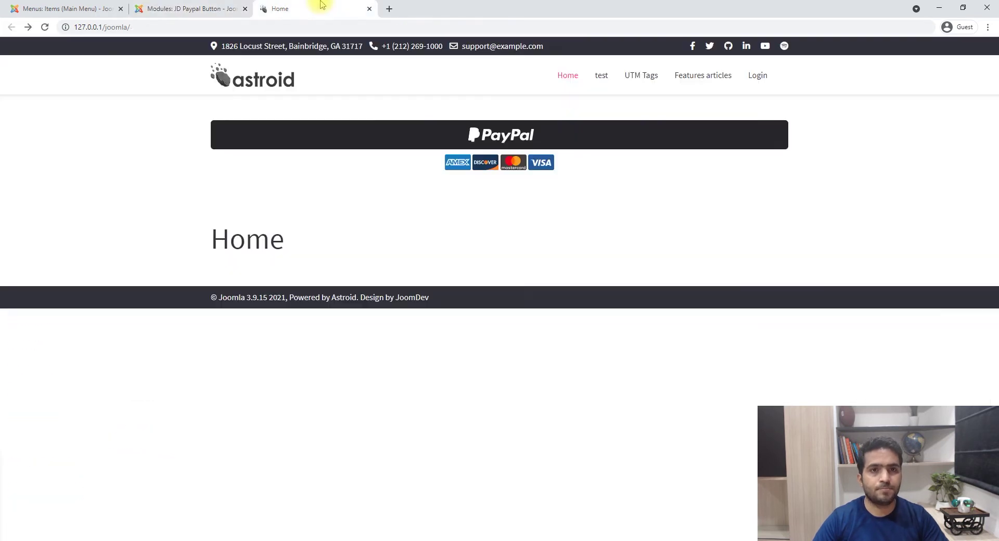
{"action": "left_click", "coordinate": [495, 130]}
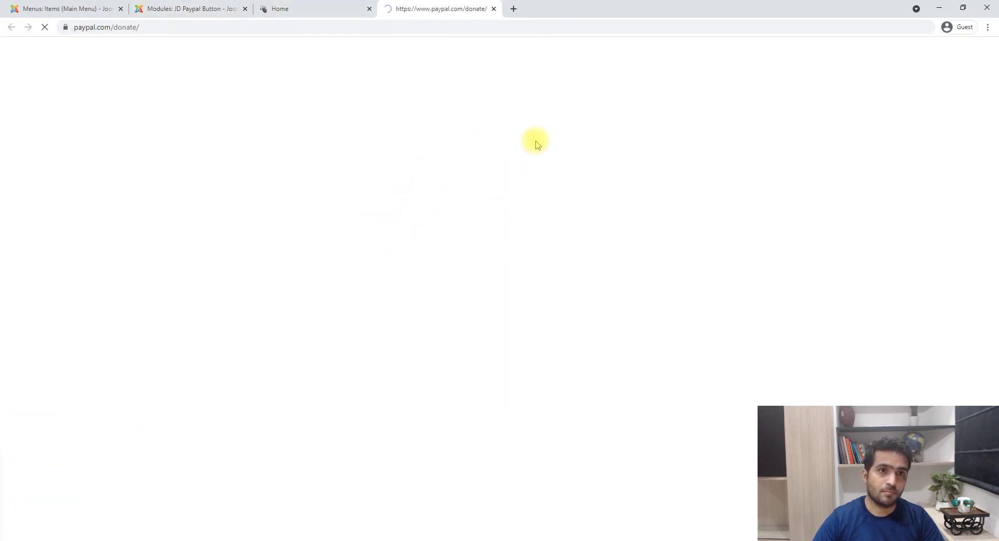
{"action": "left_click", "coordinate": [317, 7]}
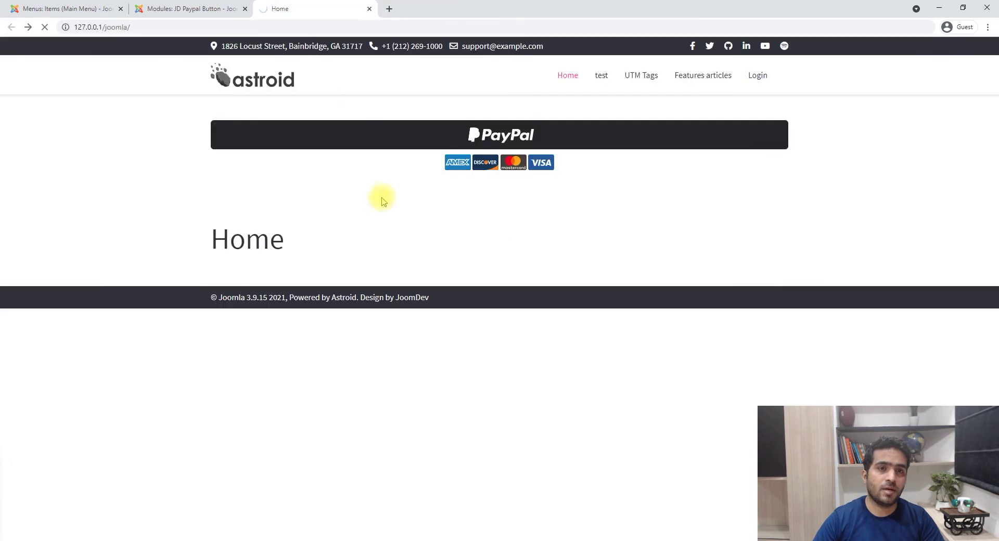
{"action": "left_click", "coordinate": [497, 135]}
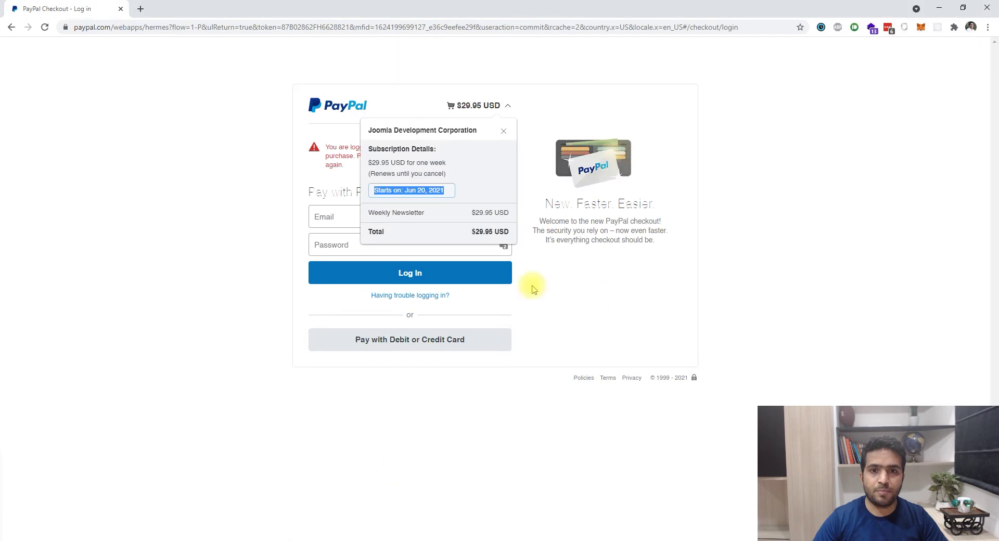
{"action": "left_click", "coordinate": [569, 285]}
{"action": "left_click", "coordinate": [476, 105]}
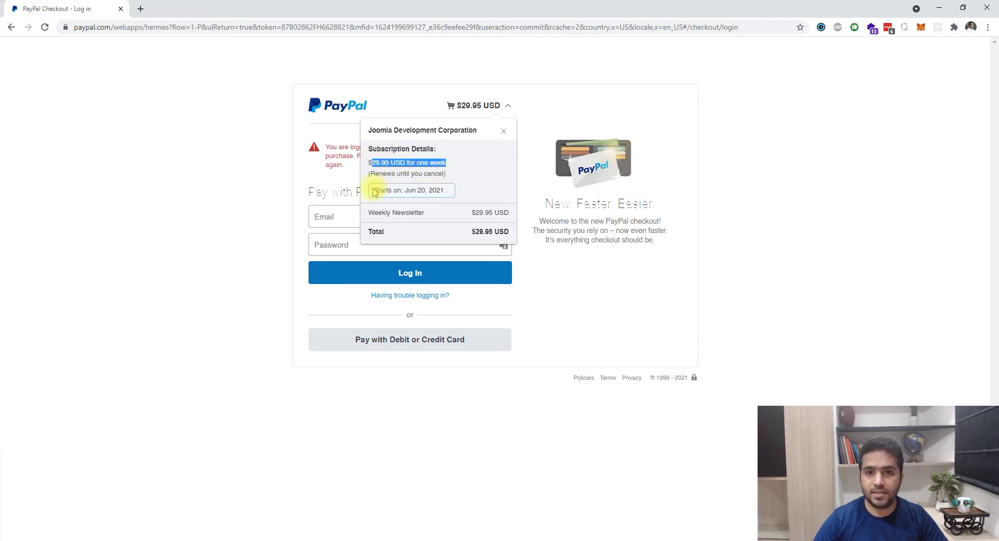
{"action": "left_click_drag", "start_coordinate": [374, 192], "coordinate": [478, 193]}
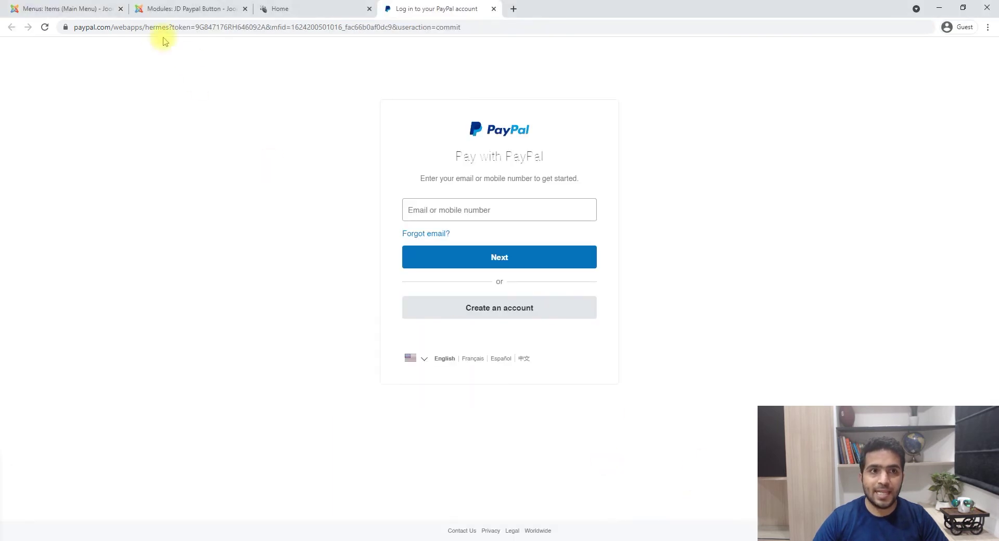
{"action": "left_click", "coordinate": [161, 9]}
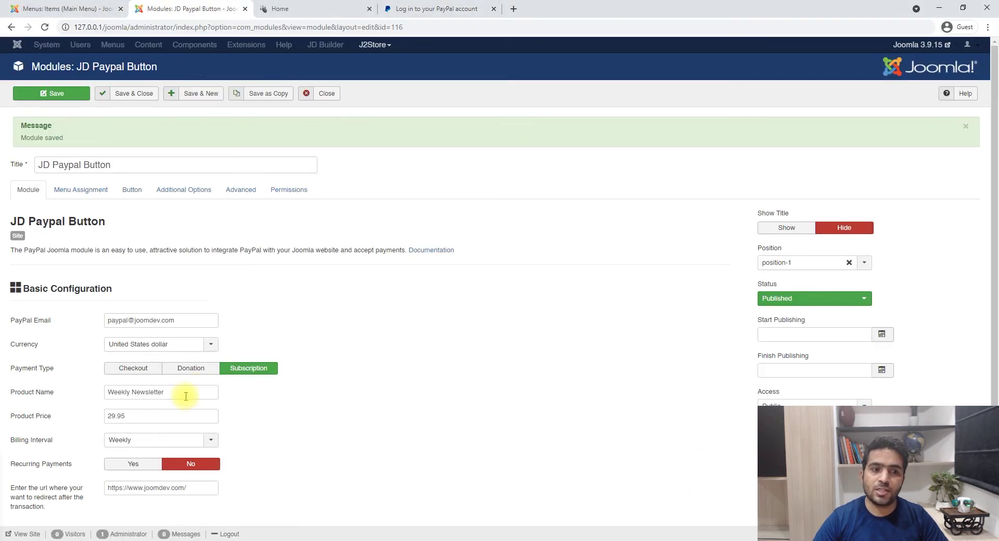
- Try a custom billing cycle with Years and Days periods, then set Billing Interval to Daily
{"action": "left_click", "coordinate": [167, 441]}
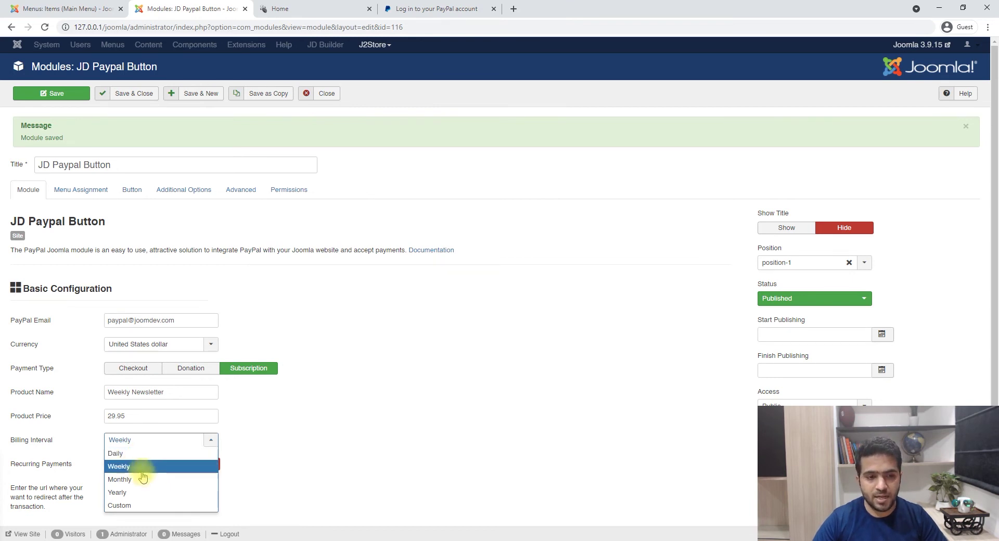
{"action": "left_click", "coordinate": [137, 506]}
{"action": "scroll", "coordinate": [219, 466], "scroll_direction": "down", "scroll_amount": 2}
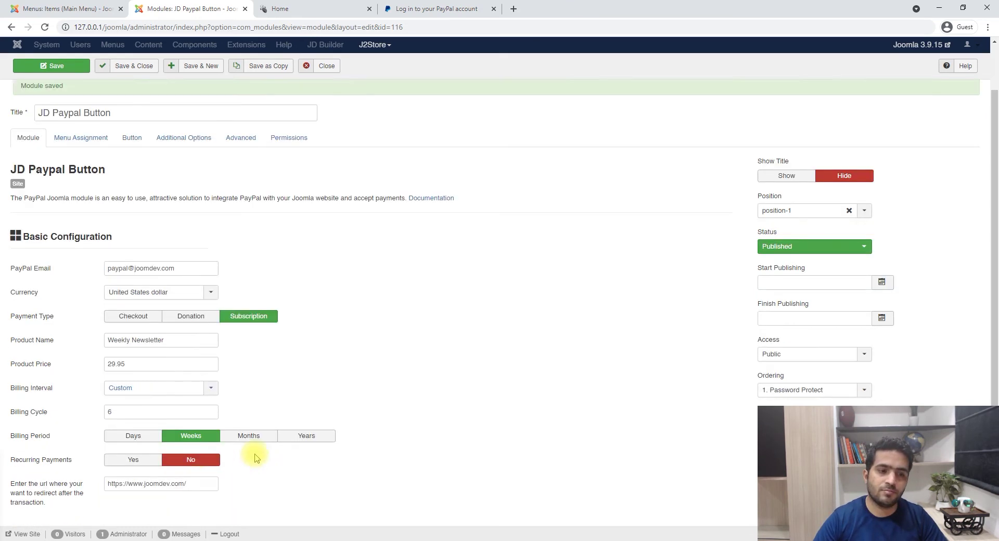
{"action": "left_click", "coordinate": [52, 398]}
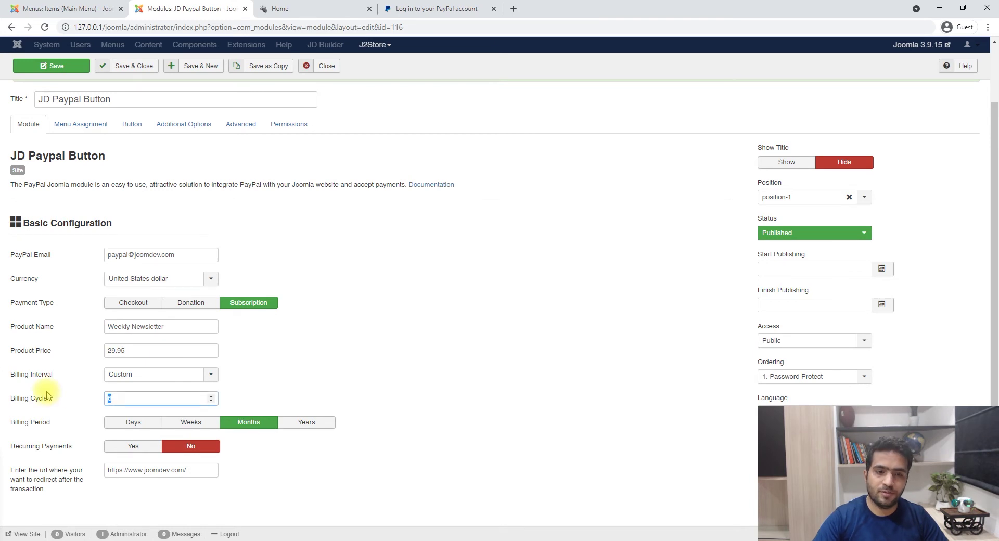
{"action": "left_click", "coordinate": [56, 404]}
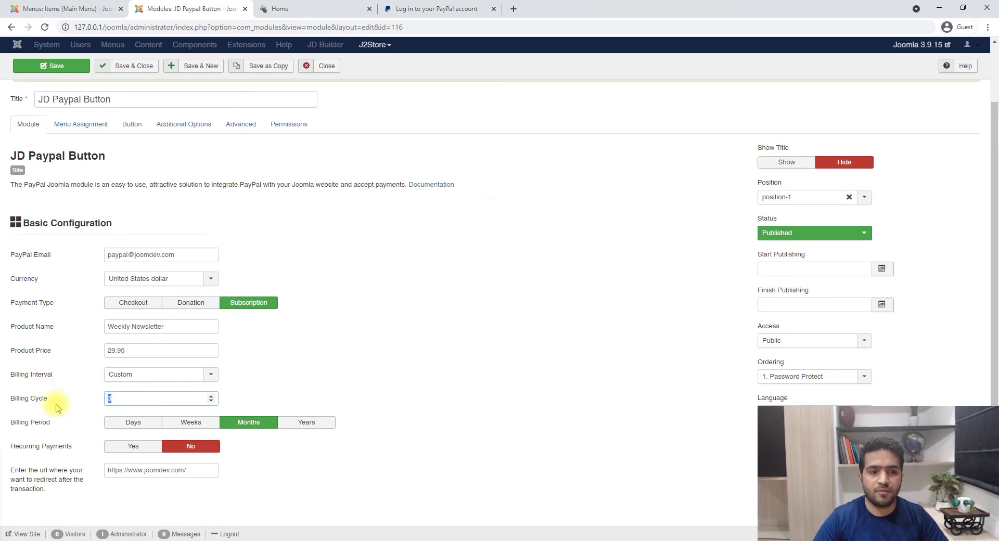
{"action": "left_click", "coordinate": [306, 422]}
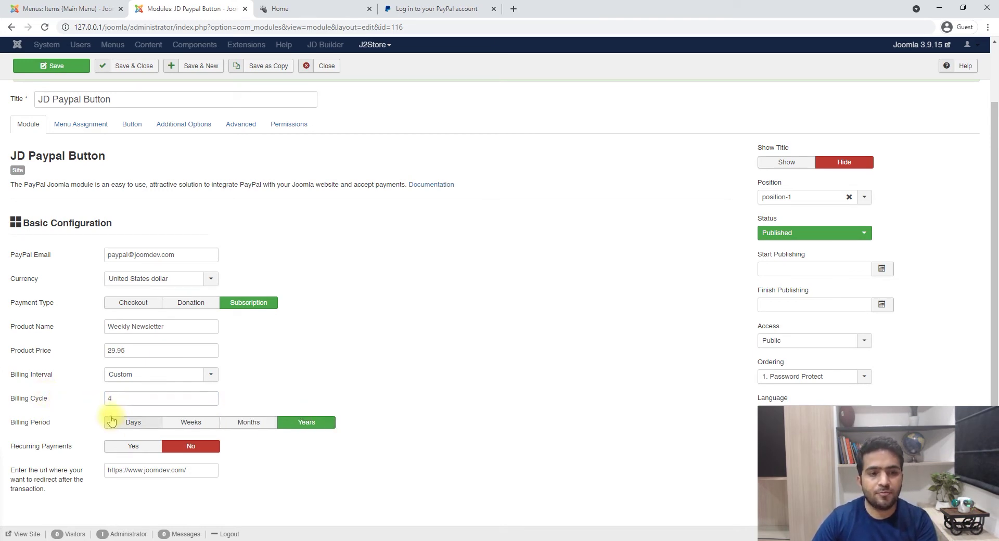
{"action": "left_click", "coordinate": [38, 398]}
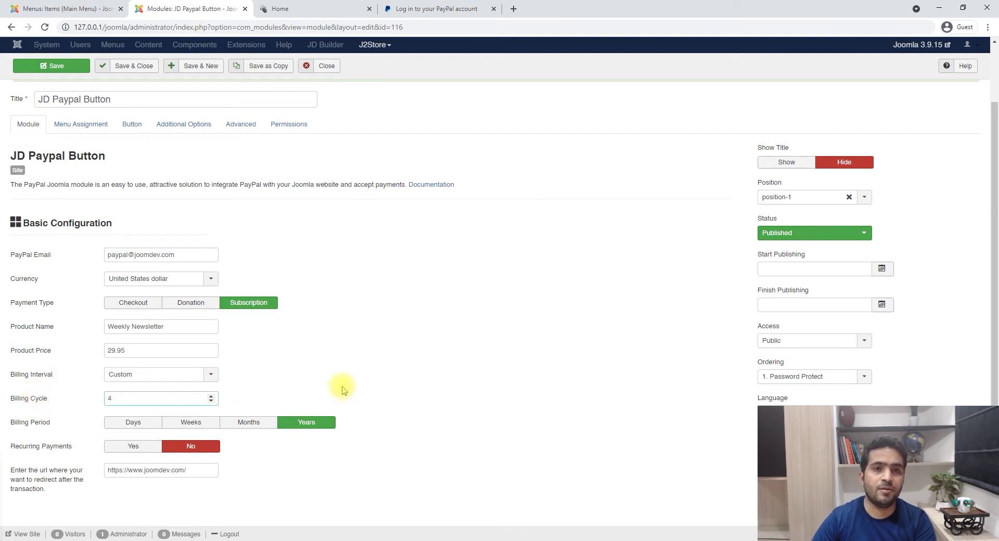
{"action": "left_click", "coordinate": [133, 422]}
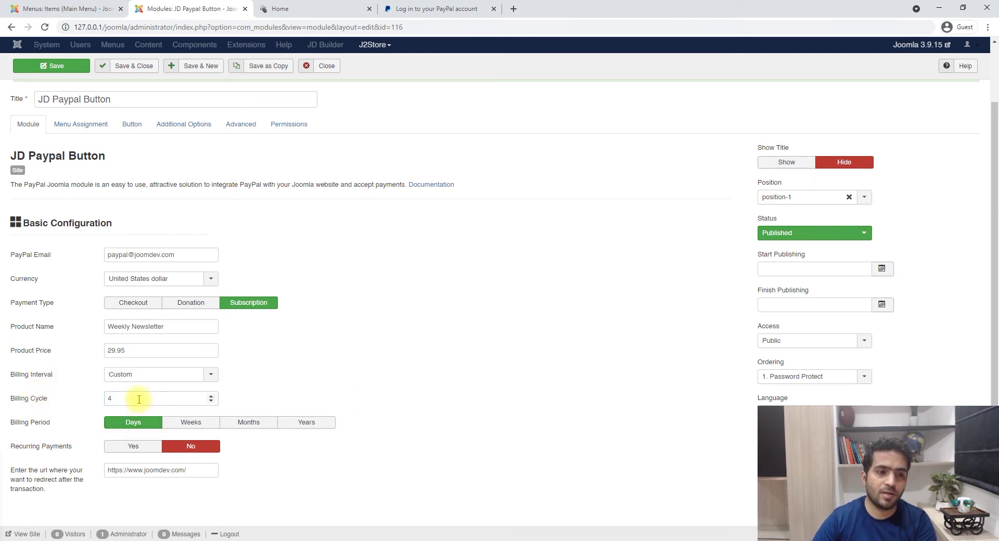
{"action": "left_click", "coordinate": [60, 403]}
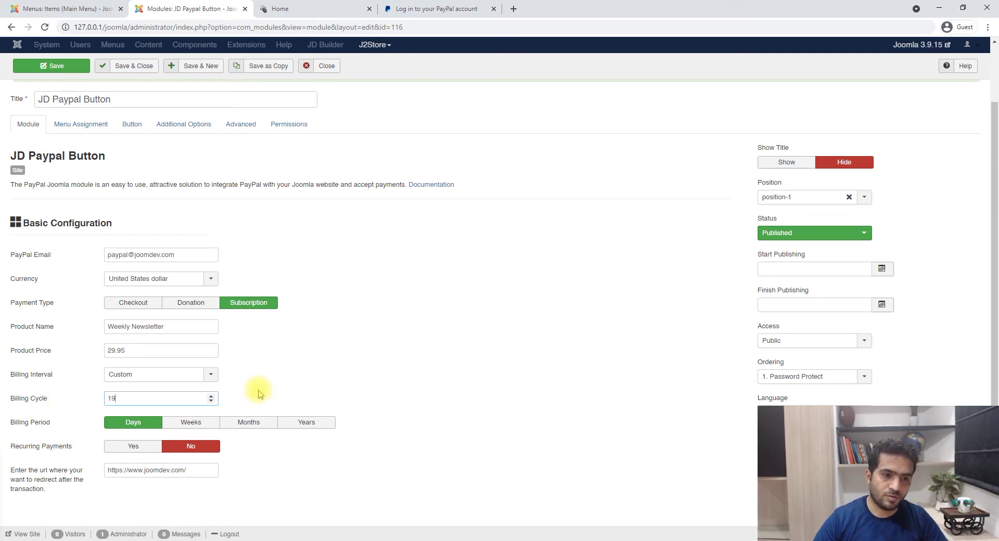
{"action": "left_click", "coordinate": [140, 379]}
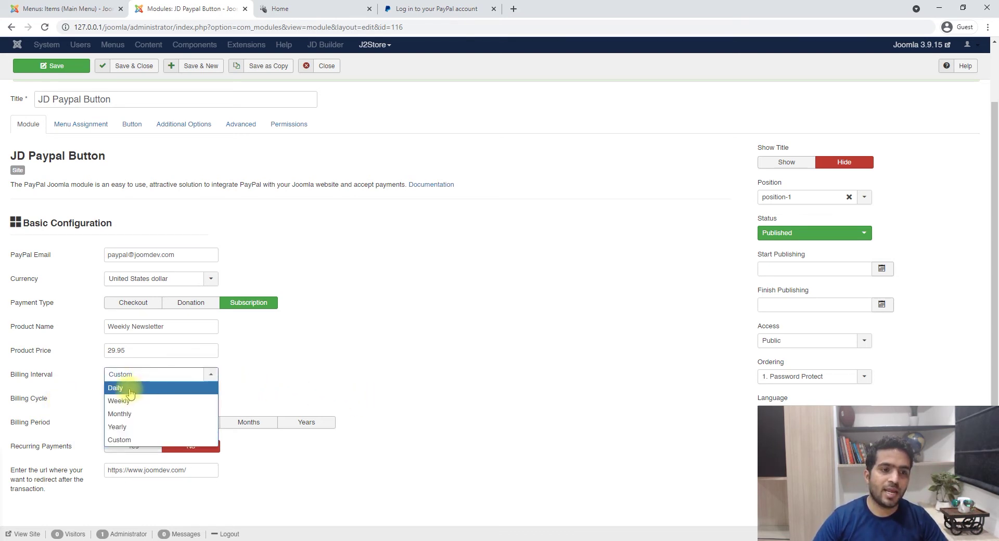
{"action": "left_click", "coordinate": [119, 386]}
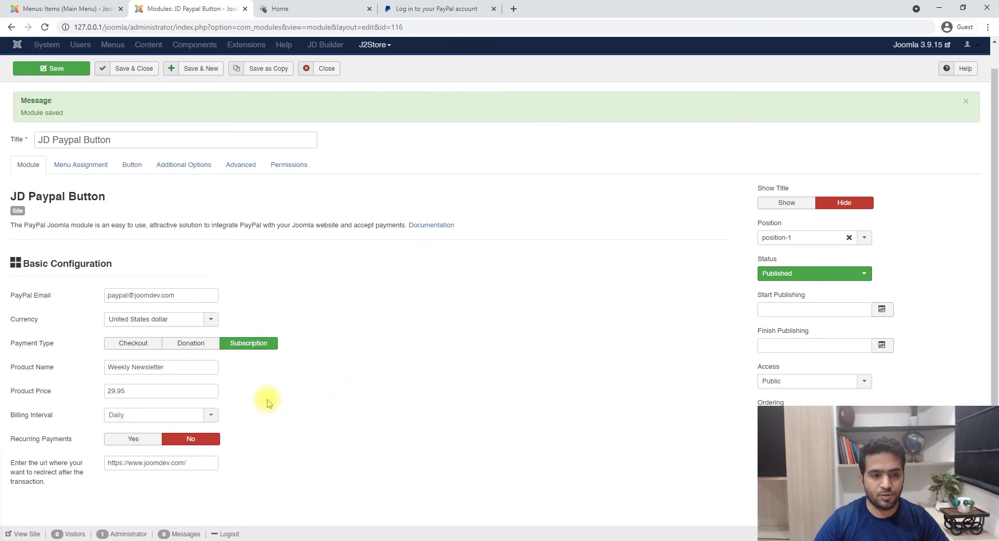
- Turn Recurring Payments on and switch the payment type to Checkout
{"action": "left_click", "coordinate": [124, 438]}
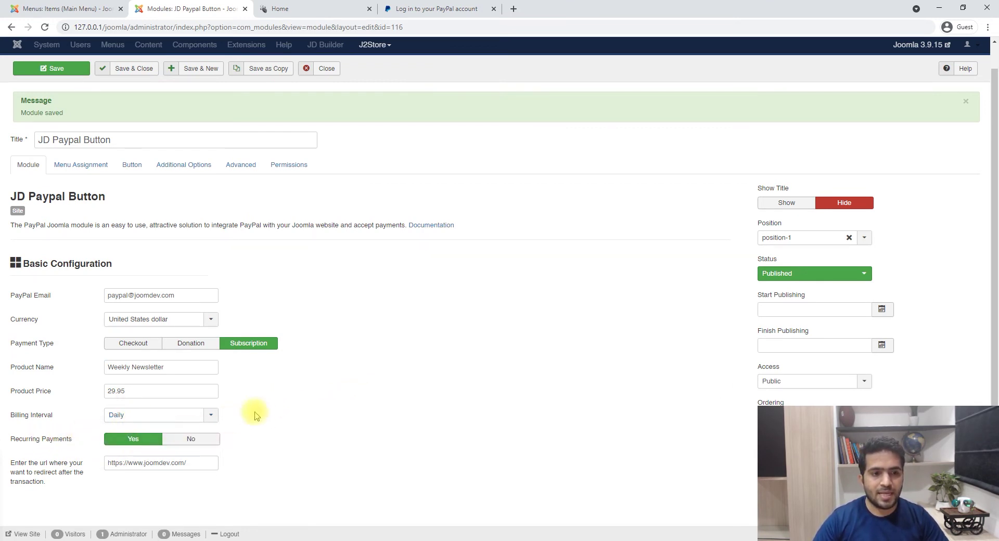
{"action": "left_click", "coordinate": [212, 439]}
{"action": "mouse_move", "coordinate": [52, 441]}
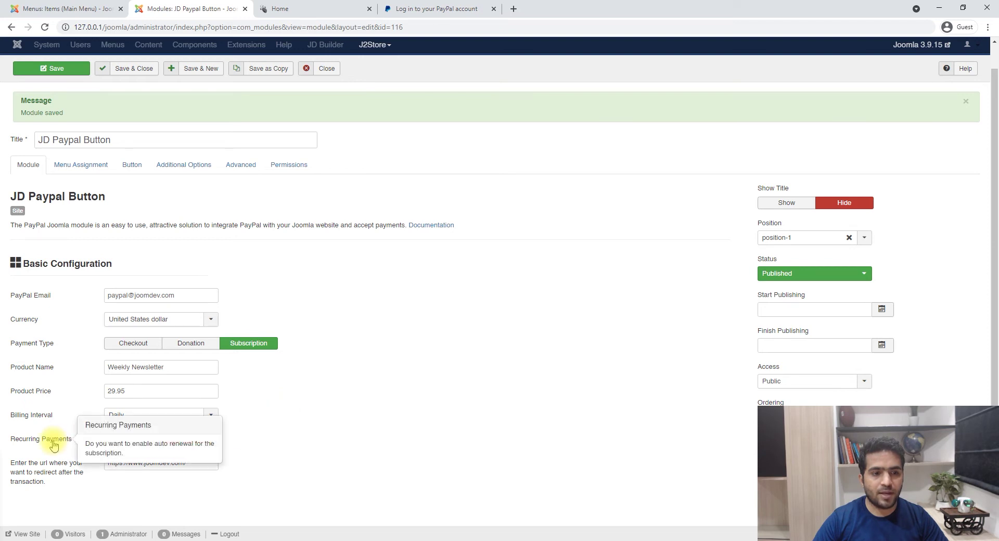
{"action": "left_click", "coordinate": [122, 439]}
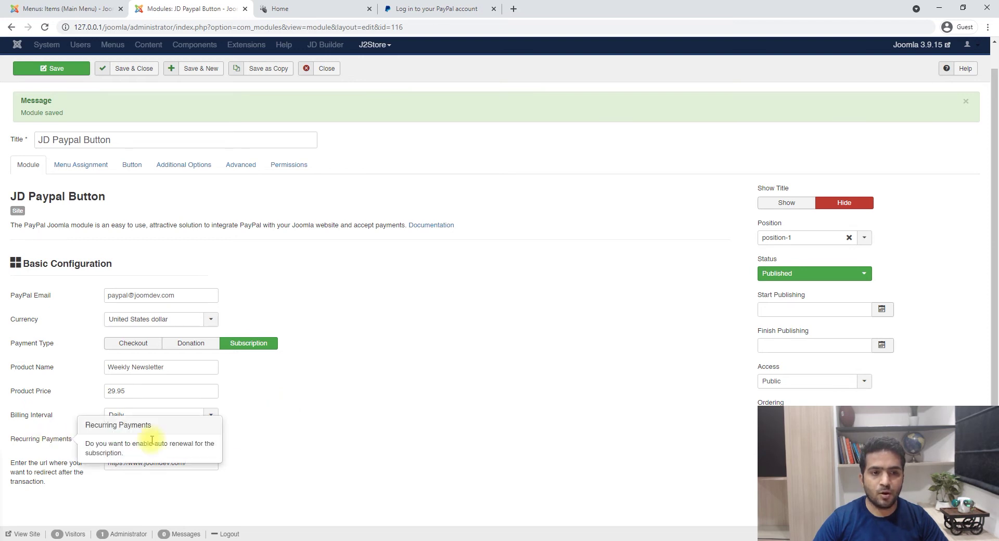
{"action": "left_click", "coordinate": [200, 438]}
{"action": "left_click", "coordinate": [132, 440]}
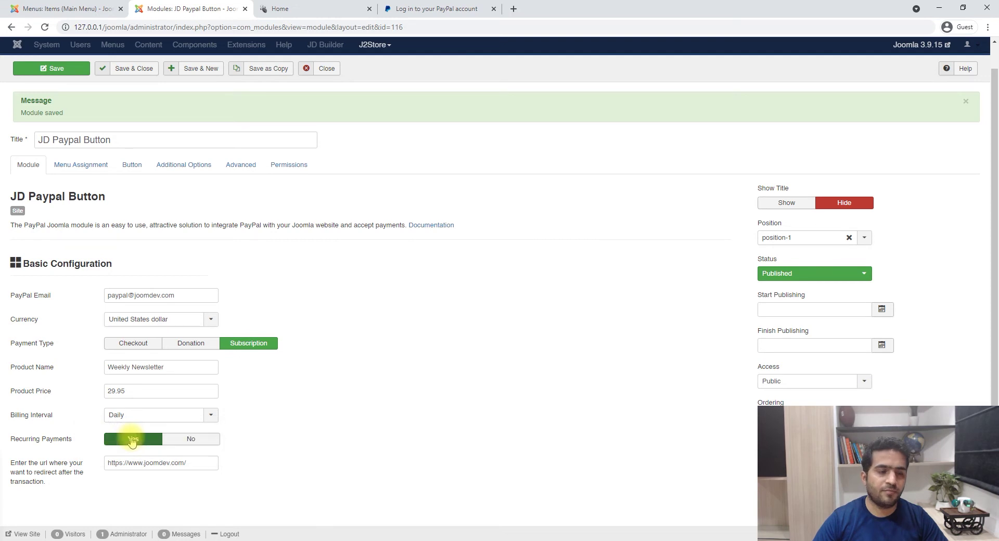
{"action": "mouse_move", "coordinate": [44, 440]}
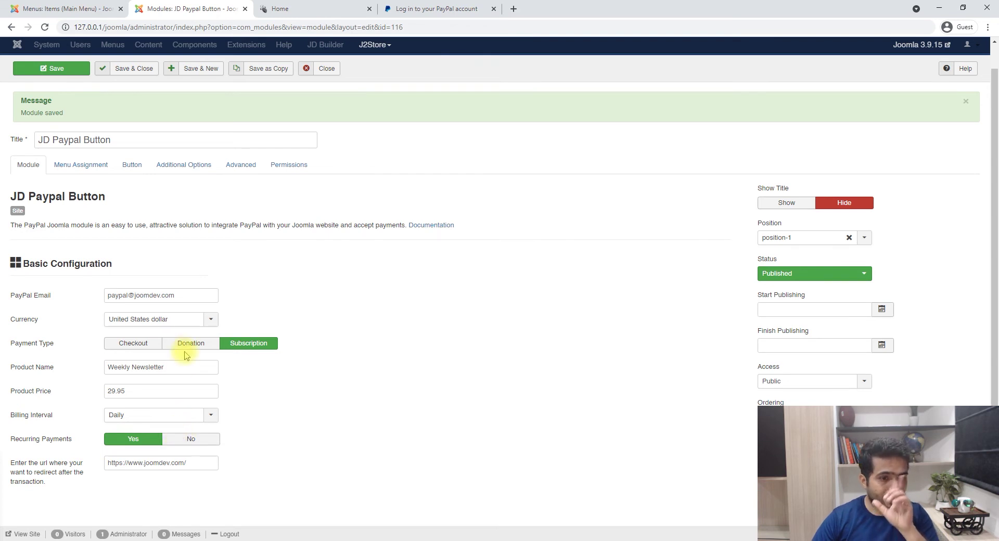
{"action": "left_click", "coordinate": [133, 345]}
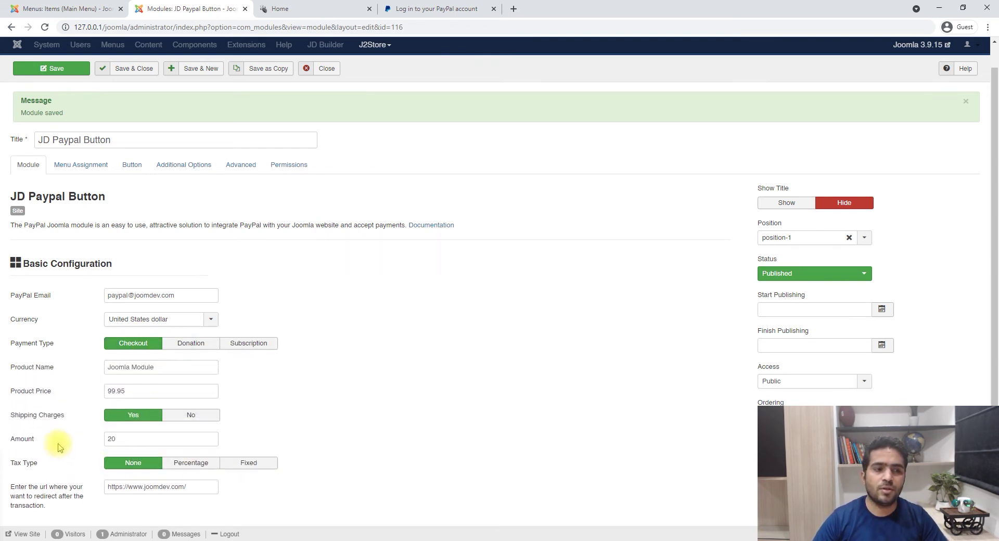
- Reselect Checkout as the payment type and save the module
{"action": "left_click", "coordinate": [249, 343]}
{"action": "left_click", "coordinate": [112, 343]}
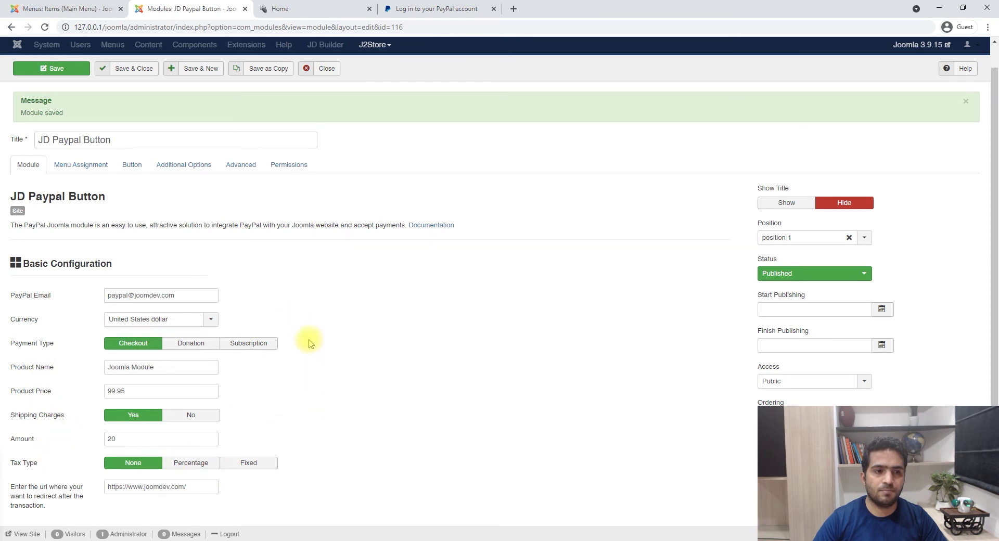
{"action": "left_click", "coordinate": [55, 68]}
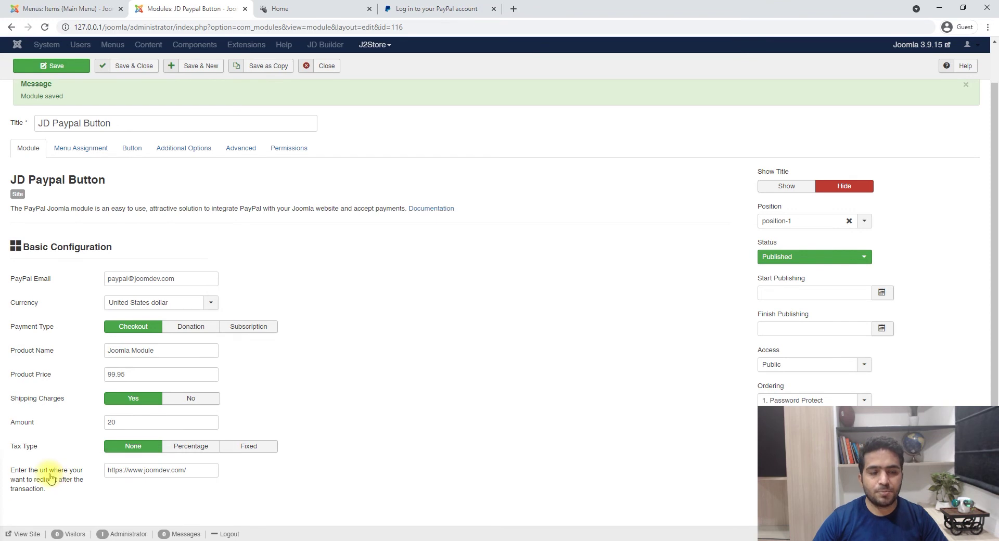
{"action": "left_click_drag", "start_coordinate": [187, 472], "coordinate": [11, 468]}
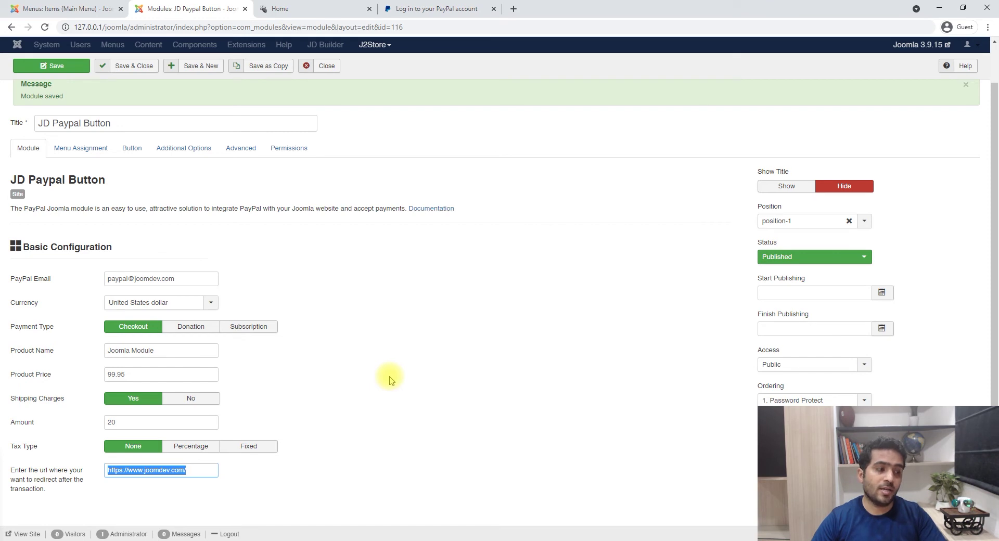
{"action": "left_click", "coordinate": [276, 465]}
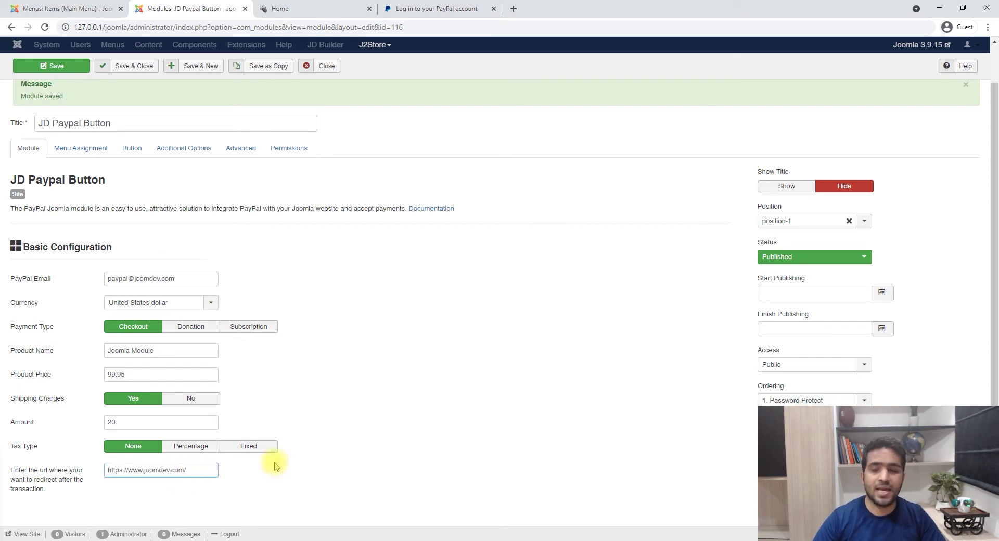
{"action": "triple_click", "coordinate": [174, 472]}
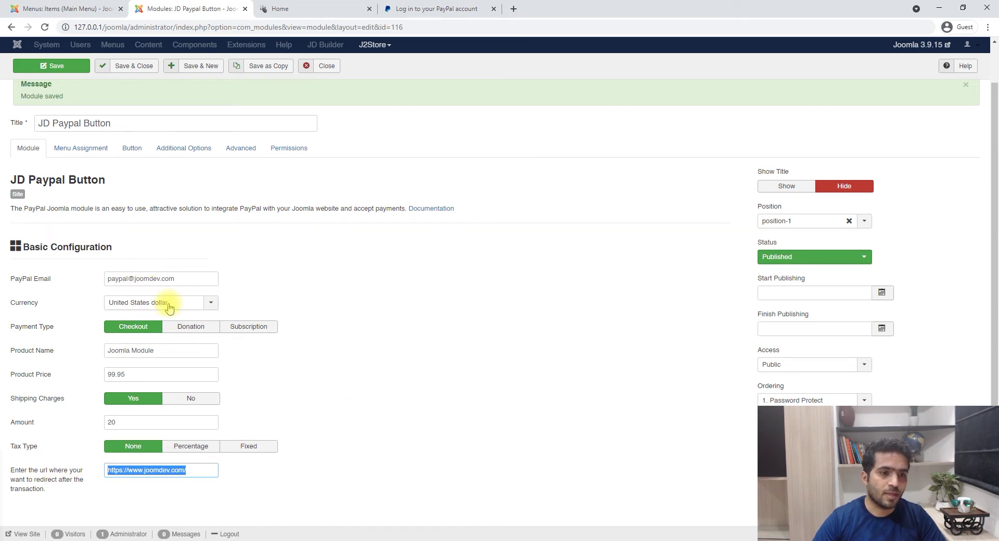
- Set the PayPal button size to Small in the button appearance settings
{"action": "left_click", "coordinate": [131, 148]}
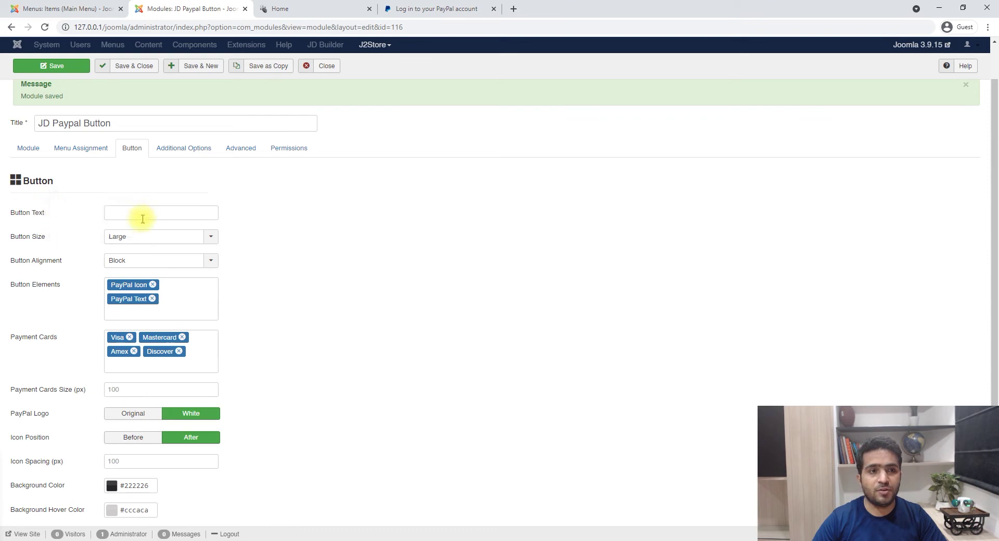
{"action": "left_click", "coordinate": [314, 8]}
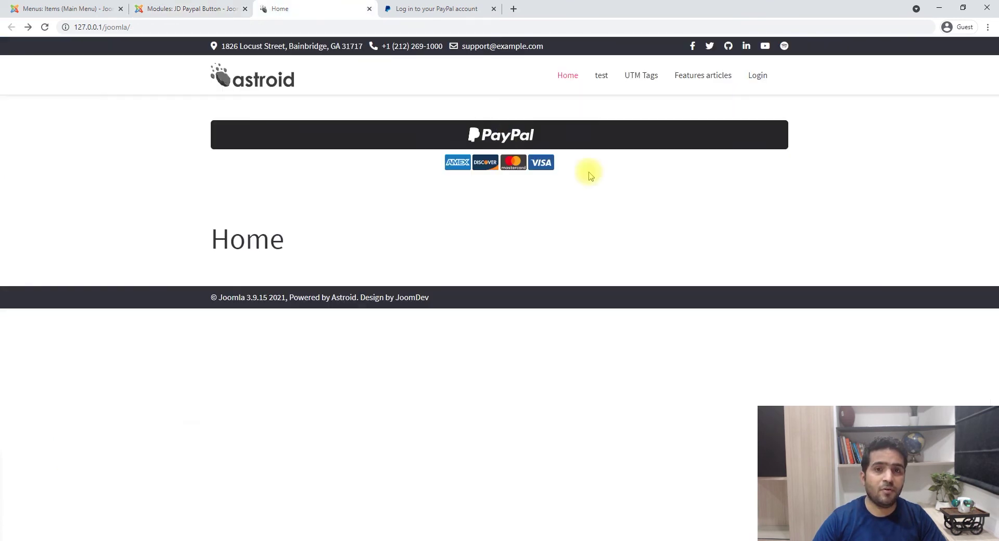
{"action": "left_click", "coordinate": [190, 9]}
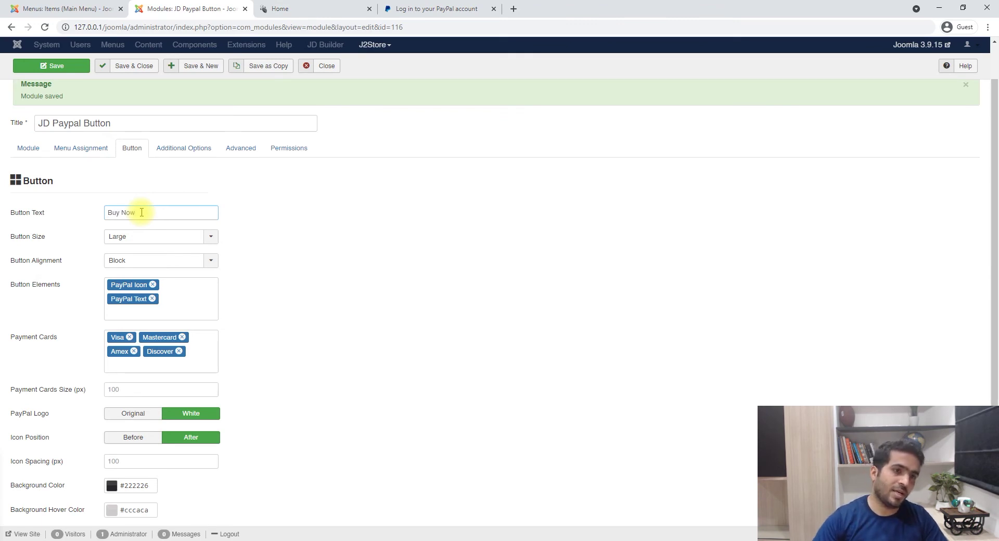
{"action": "left_click", "coordinate": [133, 236]}
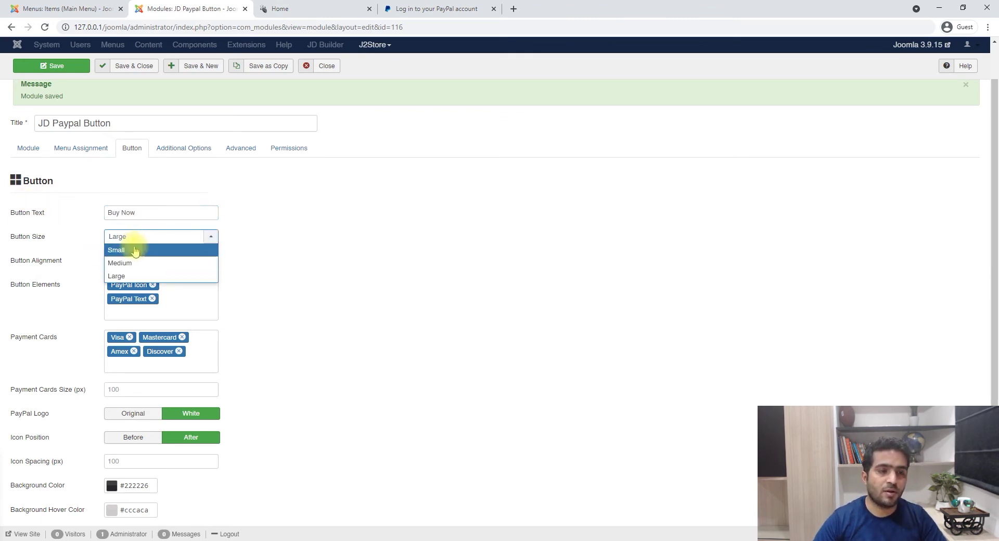
{"action": "left_click", "coordinate": [132, 250]}
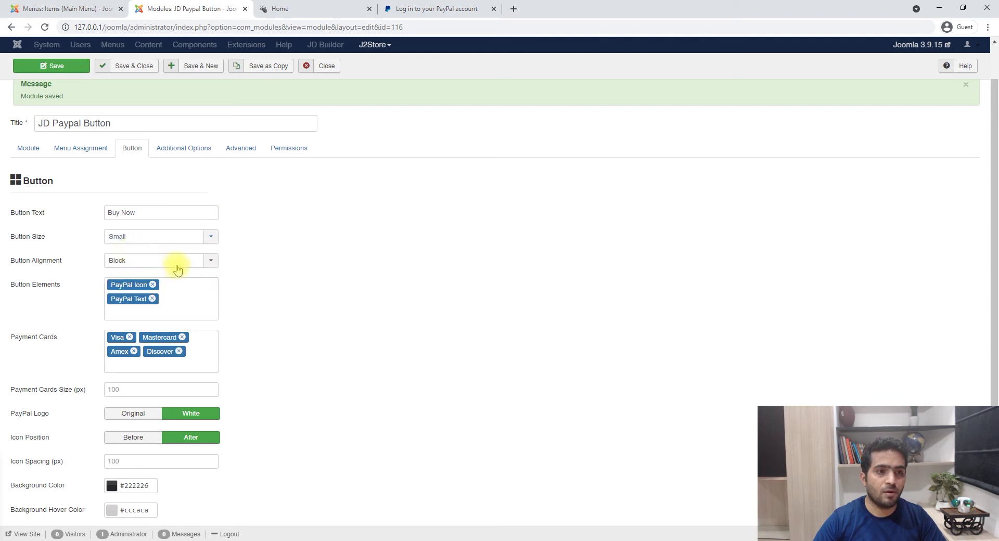
- Remove the PayPal Icon and Text elements and clear every payment card, including Visa and Amex
{"action": "left_click", "coordinate": [153, 285]}
{"action": "left_click", "coordinate": [153, 286]}
{"action": "left_click", "coordinate": [130, 309]}
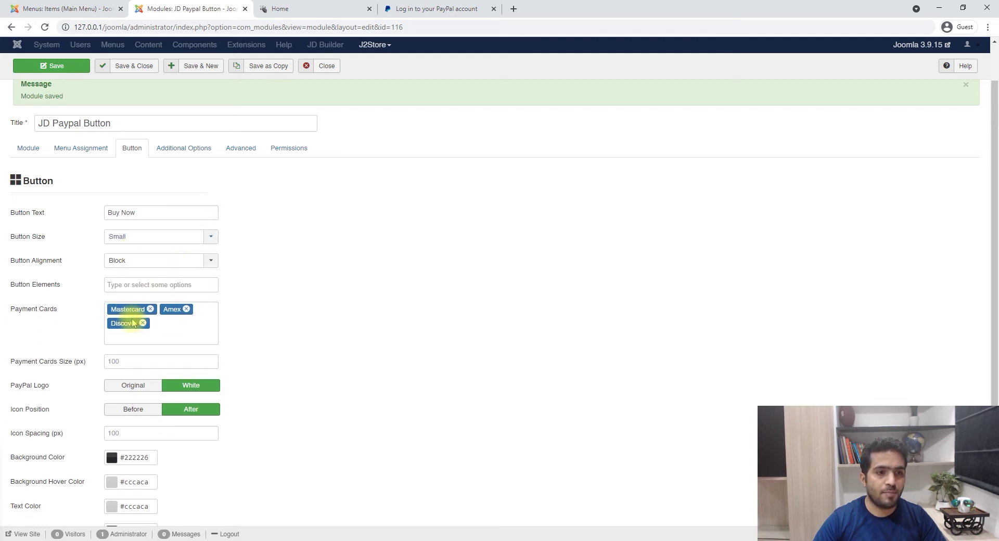
{"action": "left_click", "coordinate": [143, 323]}
{"action": "left_click", "coordinate": [150, 309]}
{"action": "left_click", "coordinate": [135, 311]}
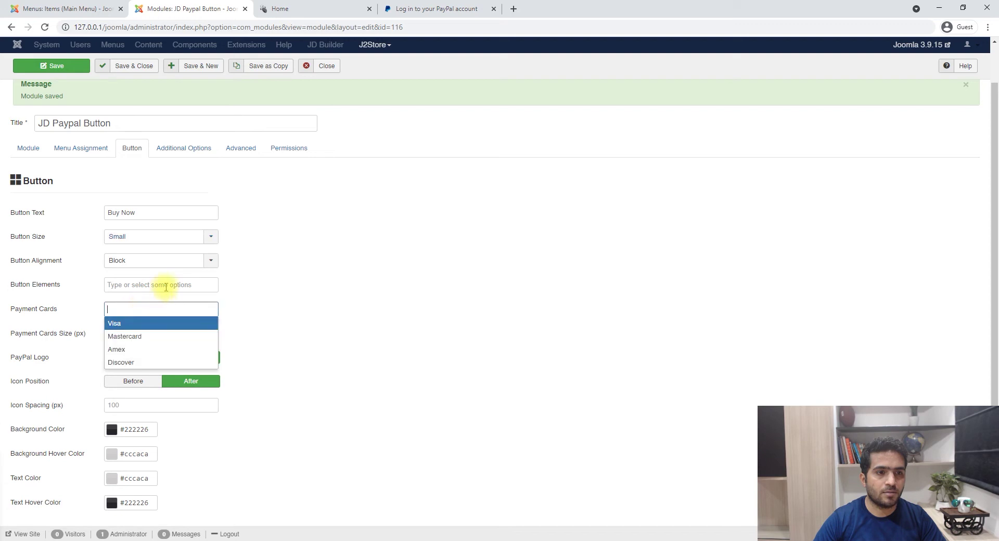
- Set the button alignment to Left and save the module
{"action": "left_click", "coordinate": [177, 261]}
{"action": "left_click", "coordinate": [194, 270]}
{"action": "left_click", "coordinate": [52, 66]}
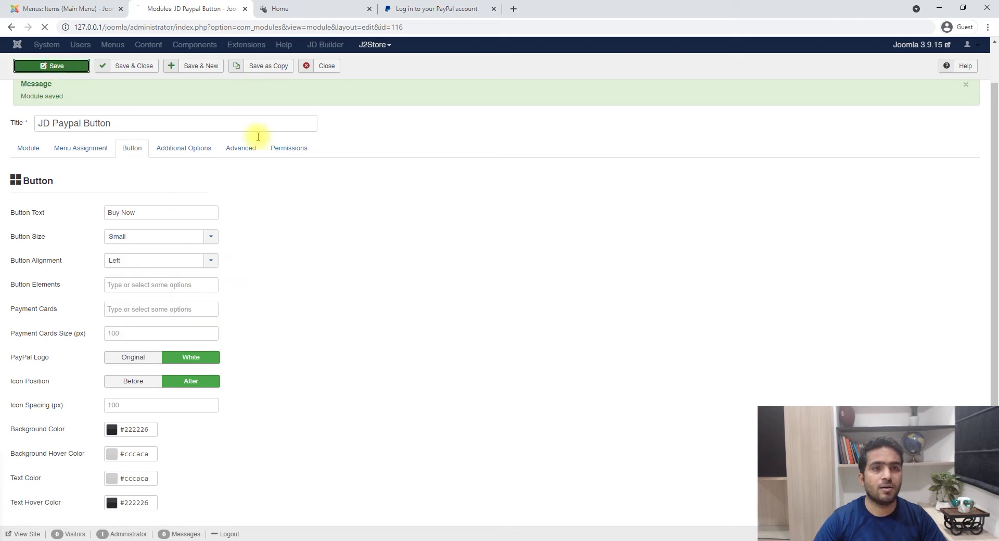
- Reload the homepage and test the small left-aligned Buy Now button
{"action": "left_click", "coordinate": [309, 7]}
{"action": "key", "text": "F5"}
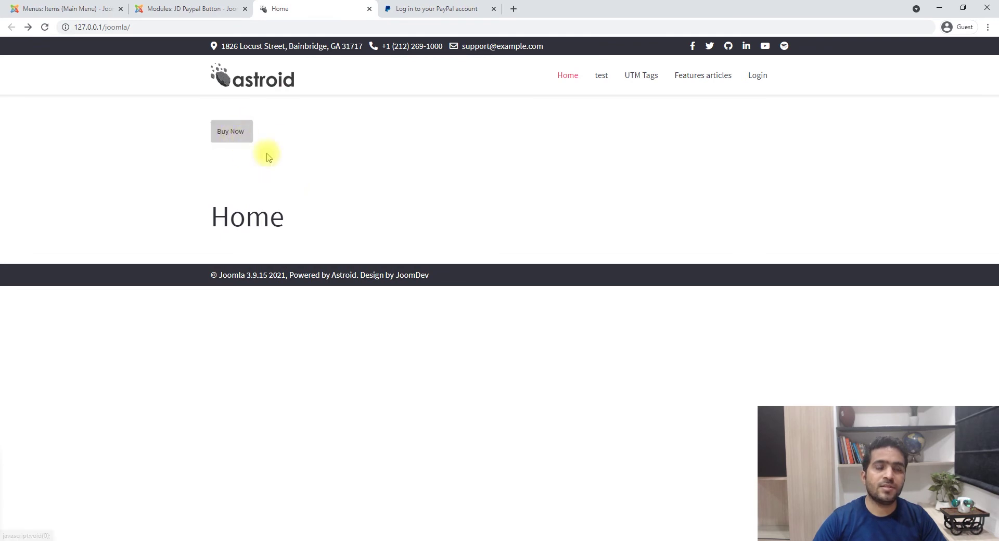
{"action": "left_click", "coordinate": [231, 133]}
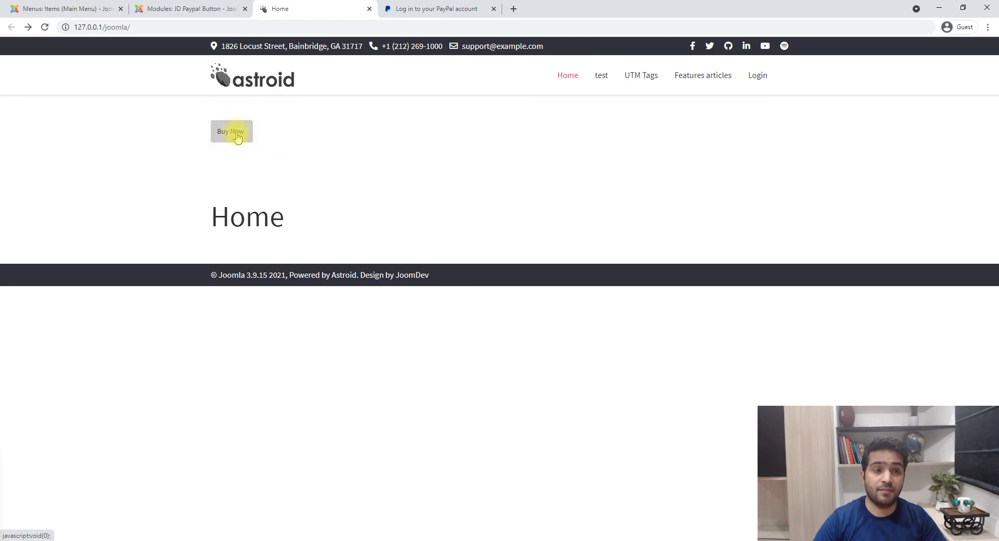
{"action": "left_click", "coordinate": [216, 6]}
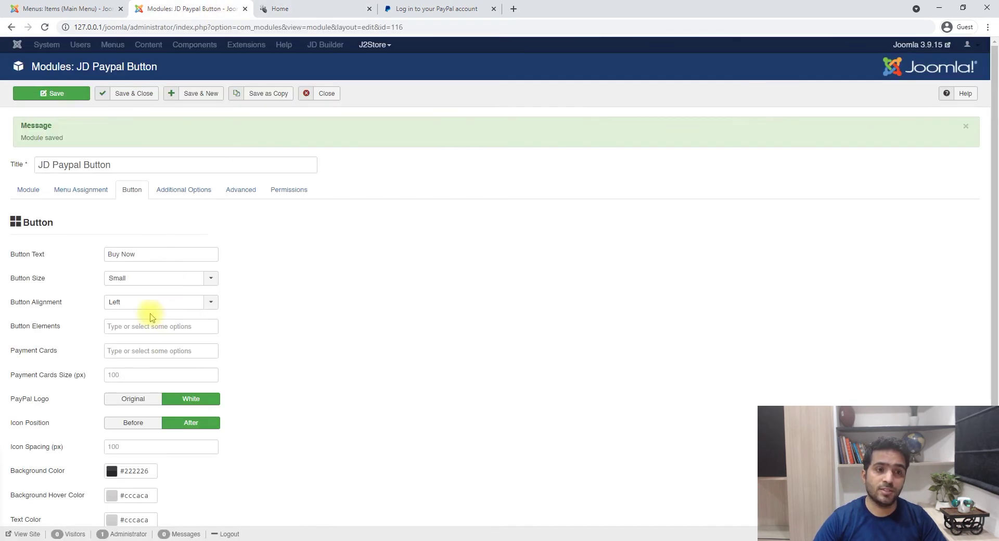
{"action": "left_click", "coordinate": [297, 5]}
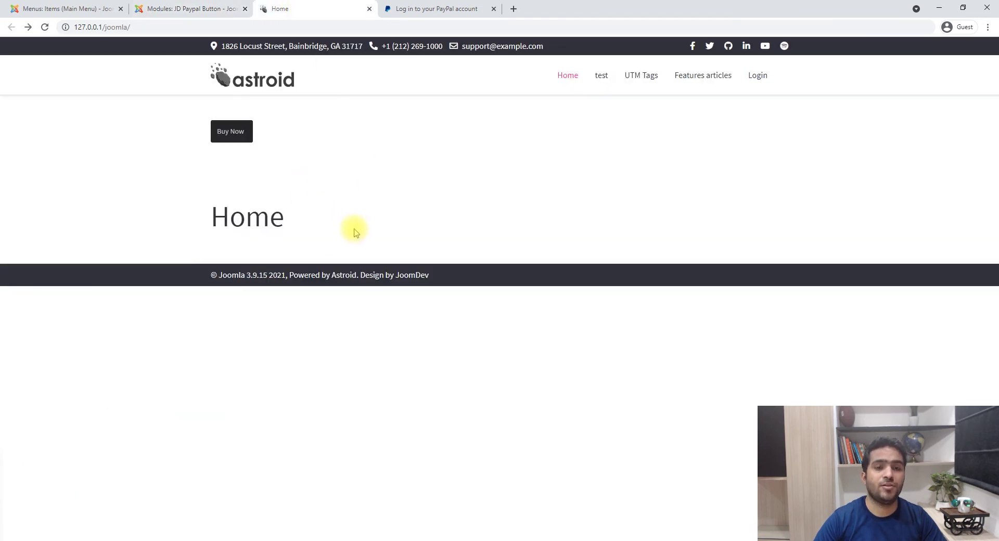
{"action": "left_click", "coordinate": [190, 8]}
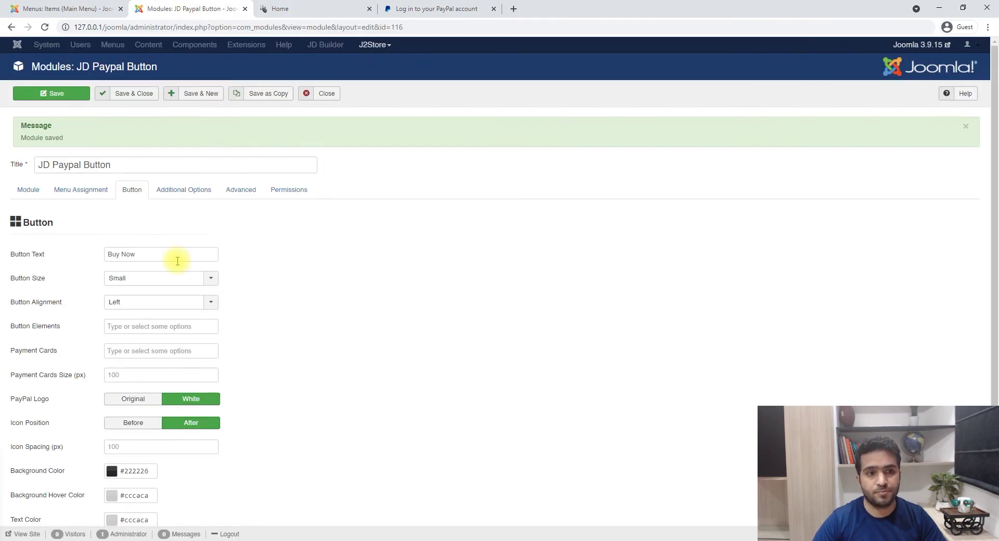
- Make the button Large with PayPal Text, add Visa and Mastercard cards, and save
{"action": "left_click", "coordinate": [140, 278]}
{"action": "left_click", "coordinate": [134, 317]}
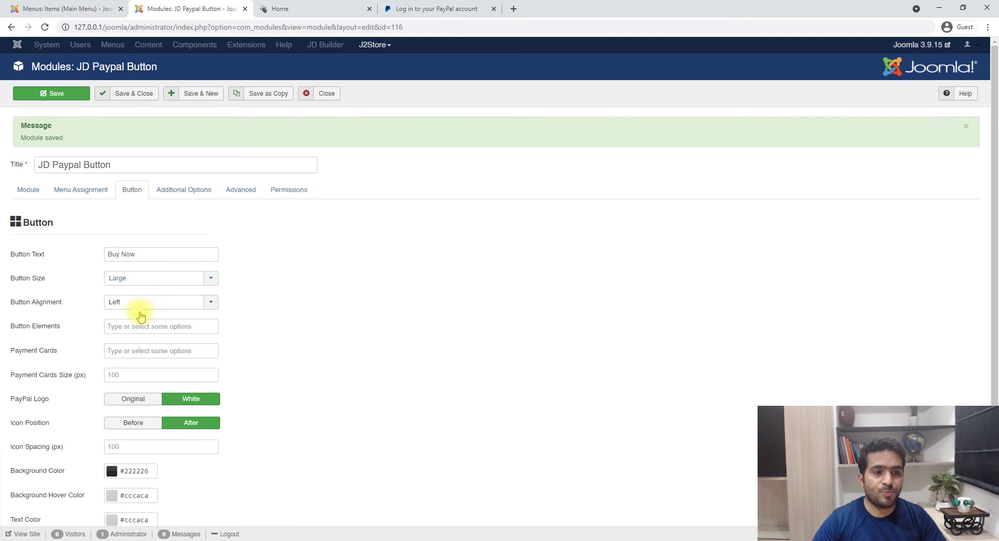
{"action": "left_click", "coordinate": [140, 326]}
{"action": "left_click", "coordinate": [138, 354]}
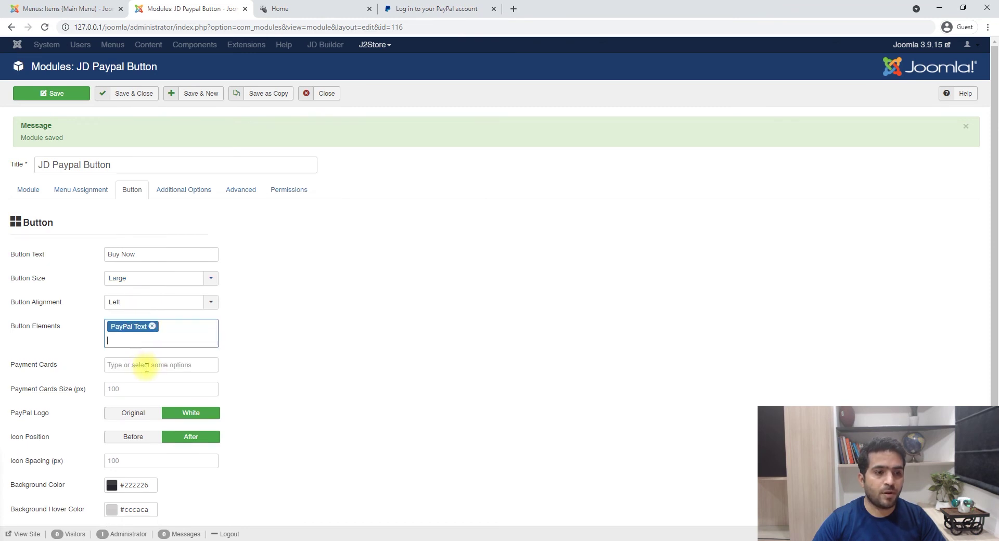
{"action": "left_click", "coordinate": [144, 365]}
{"action": "left_click", "coordinate": [134, 382]}
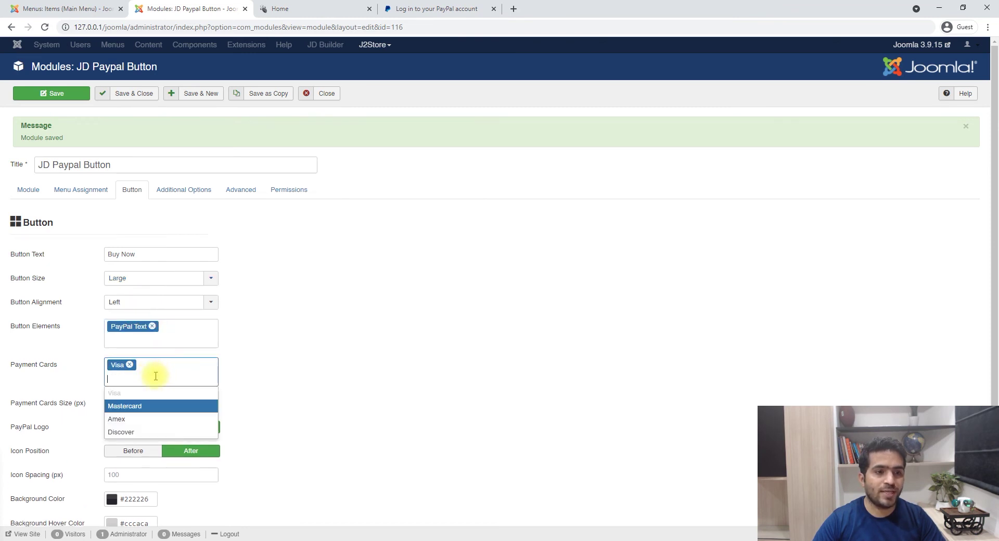
{"action": "left_click", "coordinate": [127, 406]}
{"action": "left_click", "coordinate": [57, 92]}
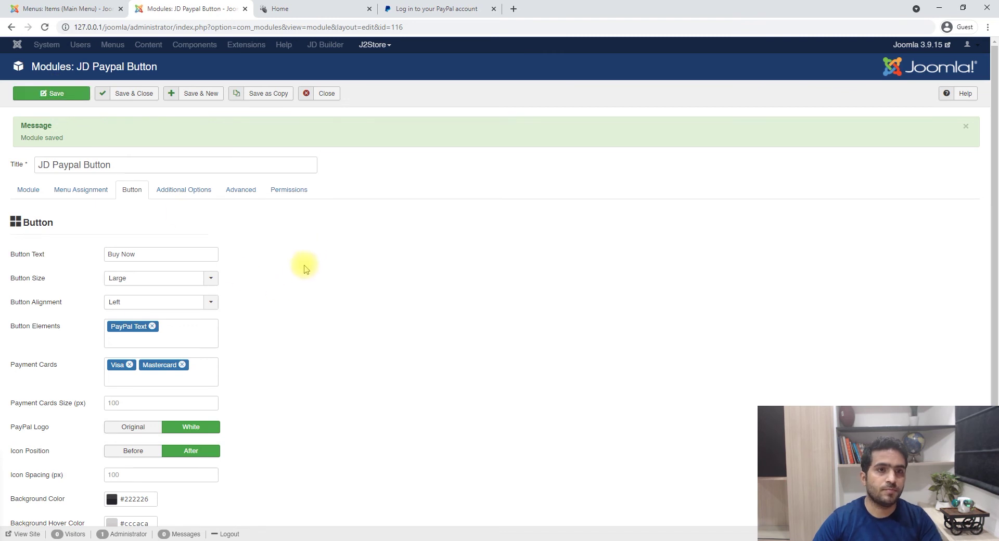
- Set the payment card size to 200 px, save, and view the larger cards on the homepage
{"action": "key", "text": "ctrl+Tab"}
{"action": "key", "text": "F5"}
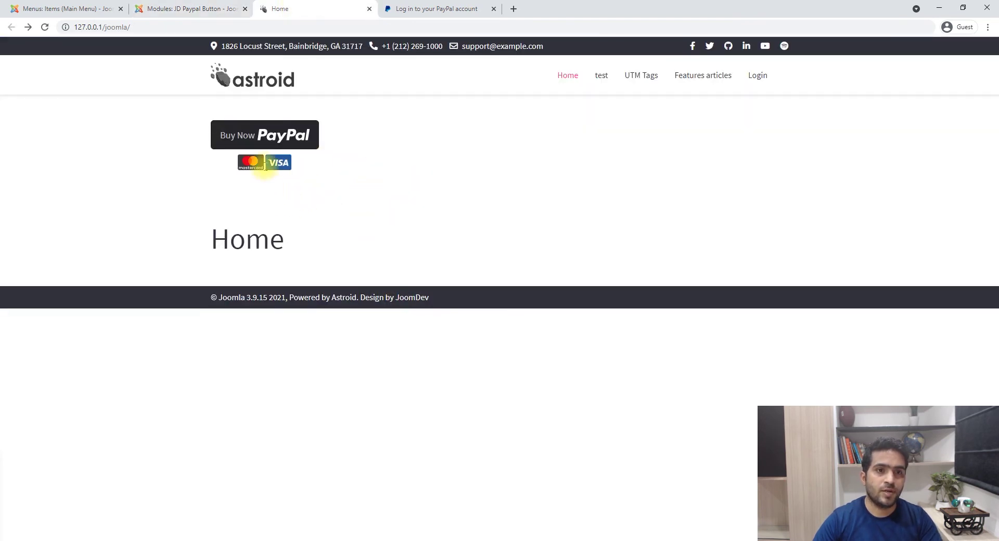
{"action": "key", "text": "ctrl+shift+Tab"}
{"action": "left_click", "coordinate": [140, 401]}
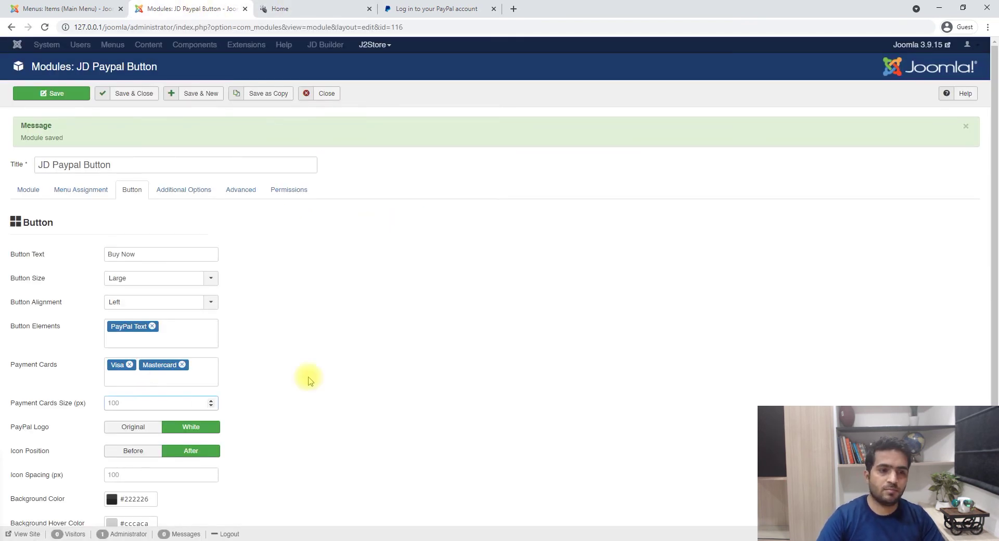
{"action": "left_click", "coordinate": [70, 96]}
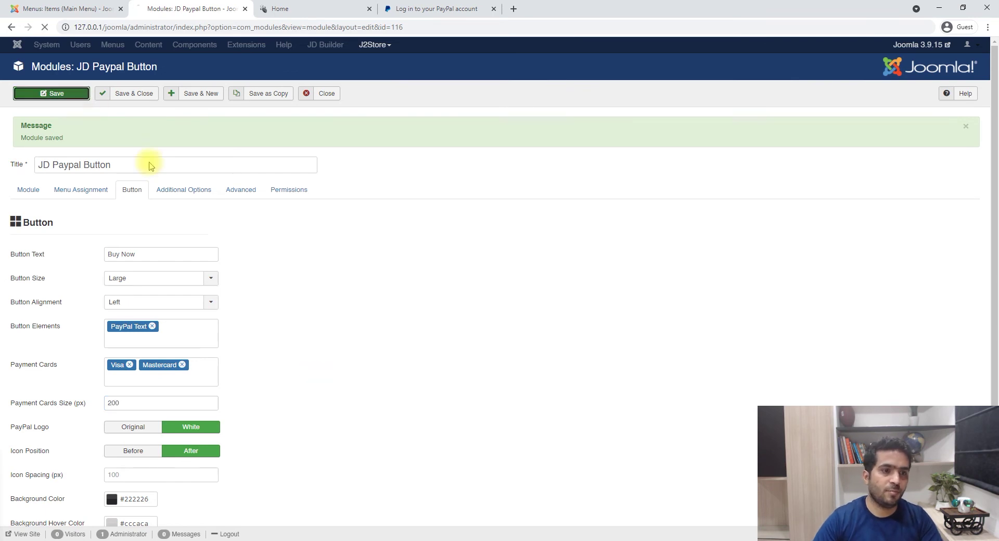
{"action": "left_click", "coordinate": [327, 6]}
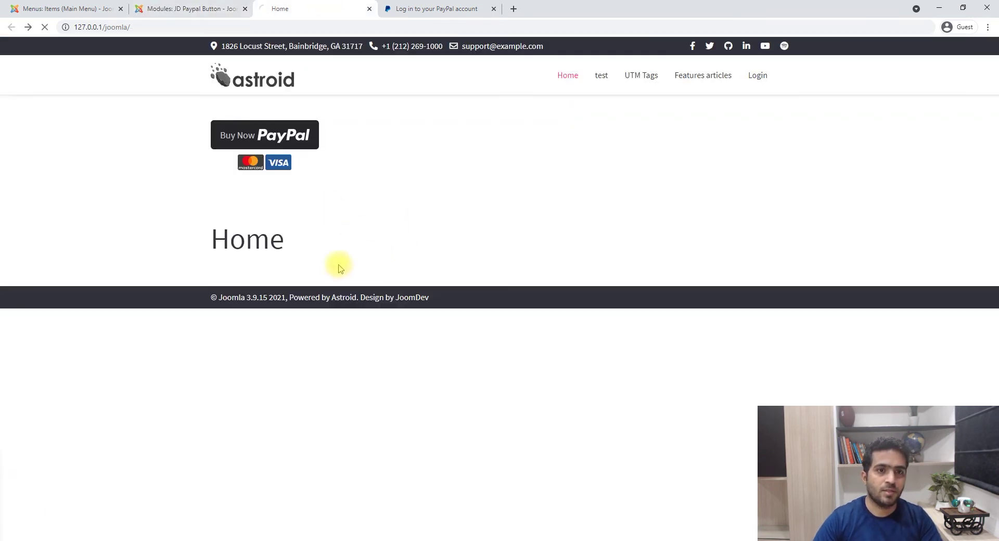
{"action": "key", "text": "F5"}
{"action": "left_click", "coordinate": [185, 9]}
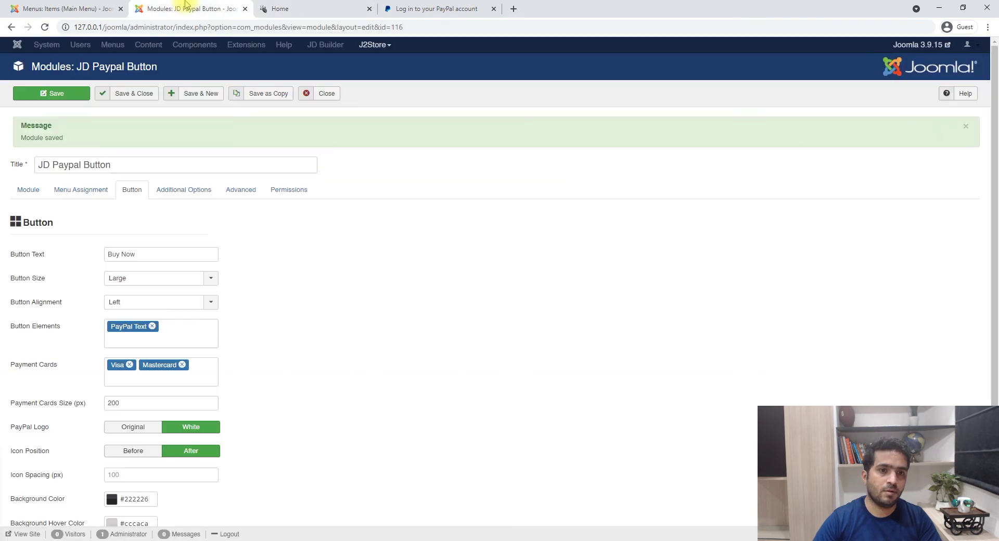
- Change the payment card size to 50 px, save, and check the homepage
{"action": "double_click", "coordinate": [113, 402]}
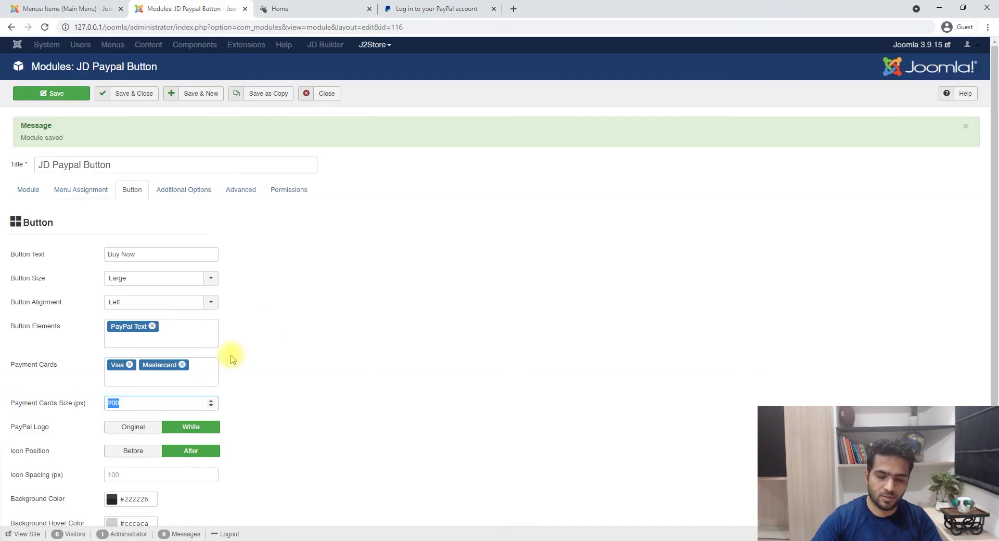
{"action": "left_click", "coordinate": [51, 93]}
{"action": "left_click", "coordinate": [305, 7]}
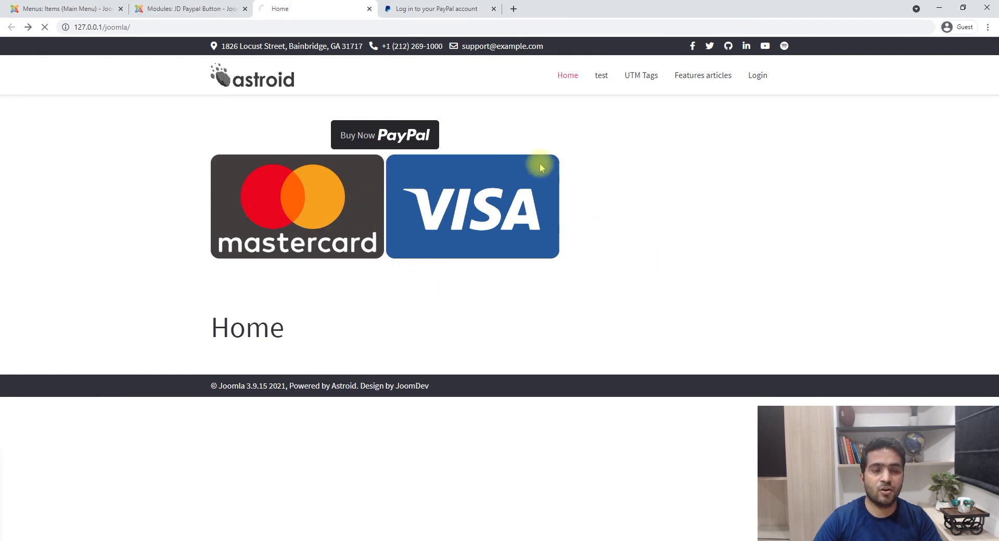
{"action": "key", "text": "F5"}
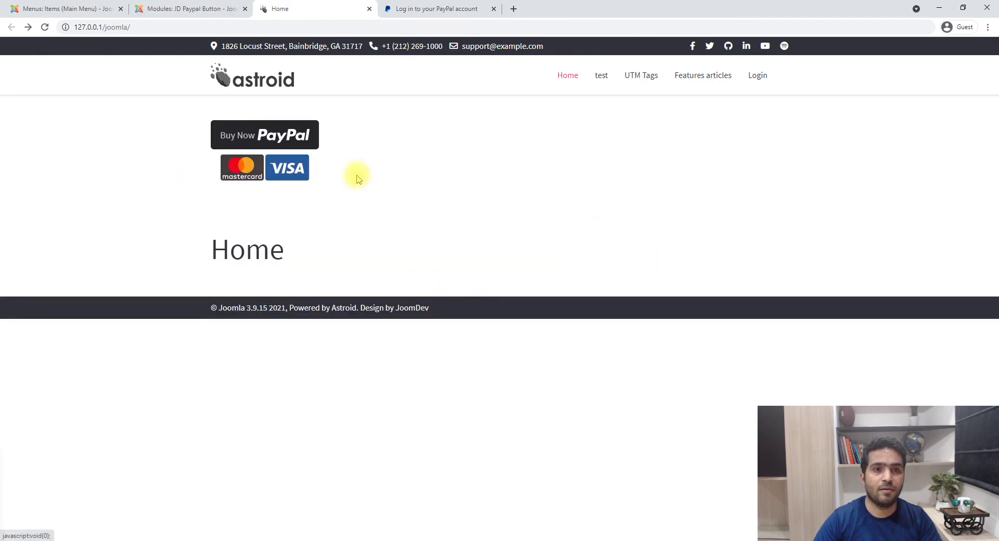
{"action": "left_click", "coordinate": [187, 9]}
{"action": "left_click", "coordinate": [285, 5]}
- Clear the Buy Now button text, add the PayPal Icon element, save and preview the homepage
{"action": "left_click", "coordinate": [218, 8]}
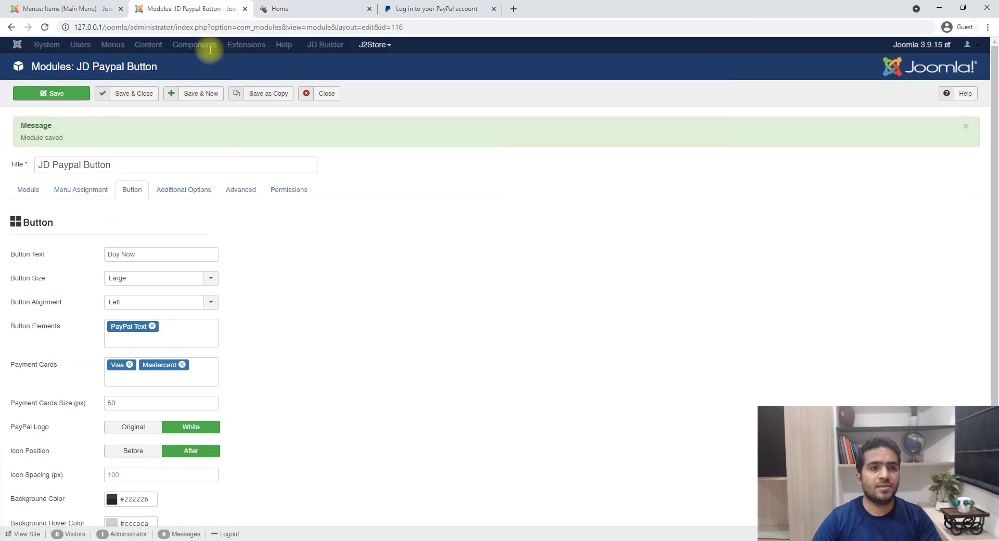
{"action": "left_click", "coordinate": [145, 254]}
{"action": "key", "text": "ctrl+a"}
{"action": "key", "text": "BackSpace"}
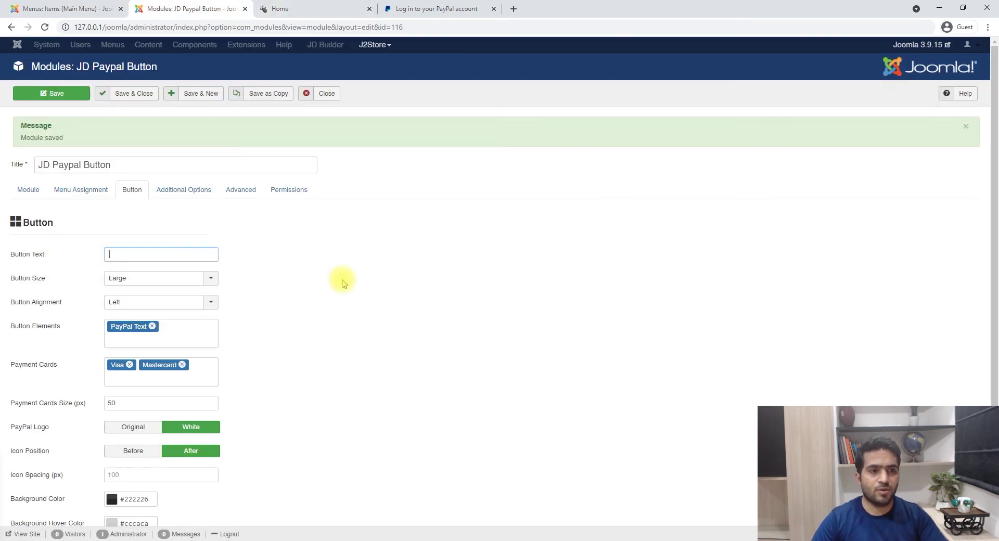
{"action": "left_click", "coordinate": [175, 333]}
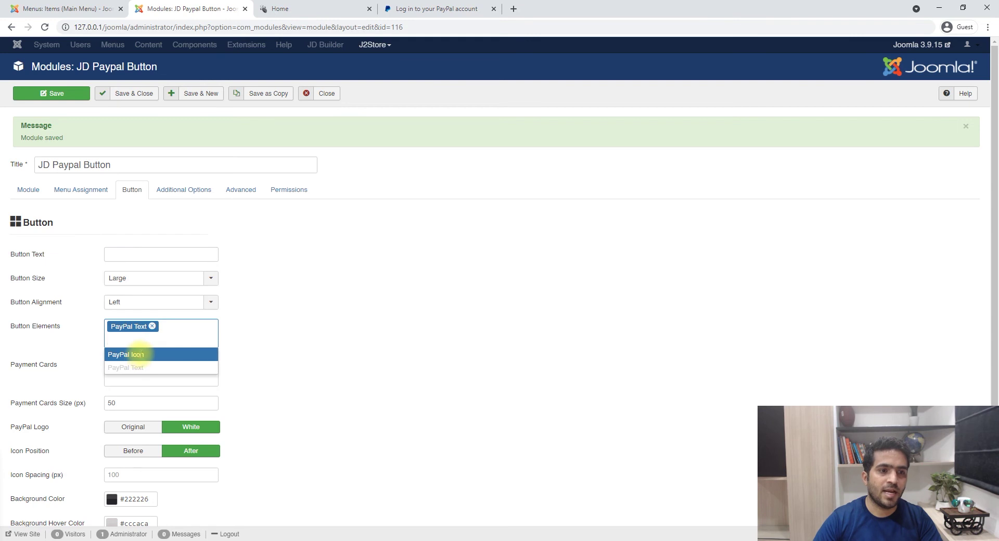
{"action": "left_click", "coordinate": [136, 355]}
{"action": "left_click", "coordinate": [47, 93]}
{"action": "left_click", "coordinate": [312, 9]}
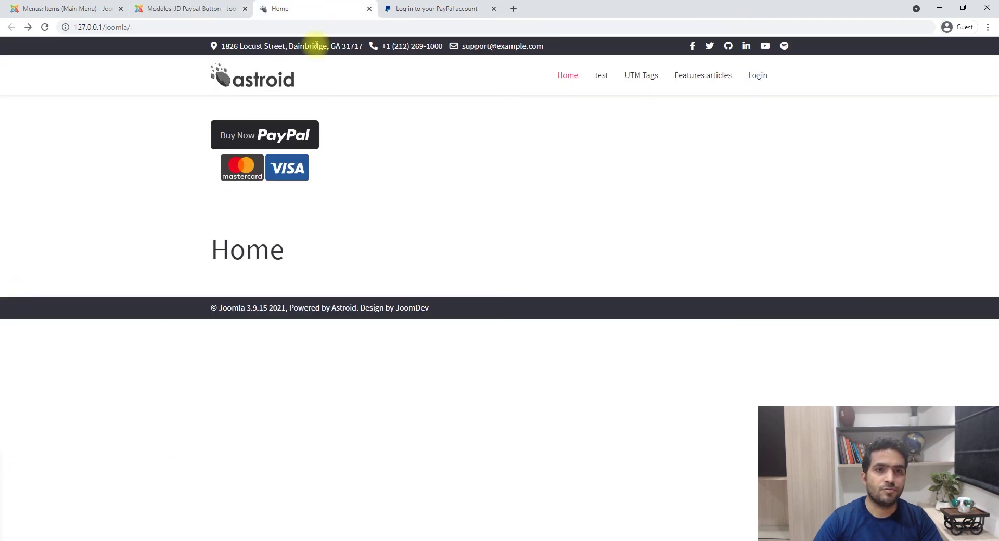
{"action": "key", "text": "F5"}
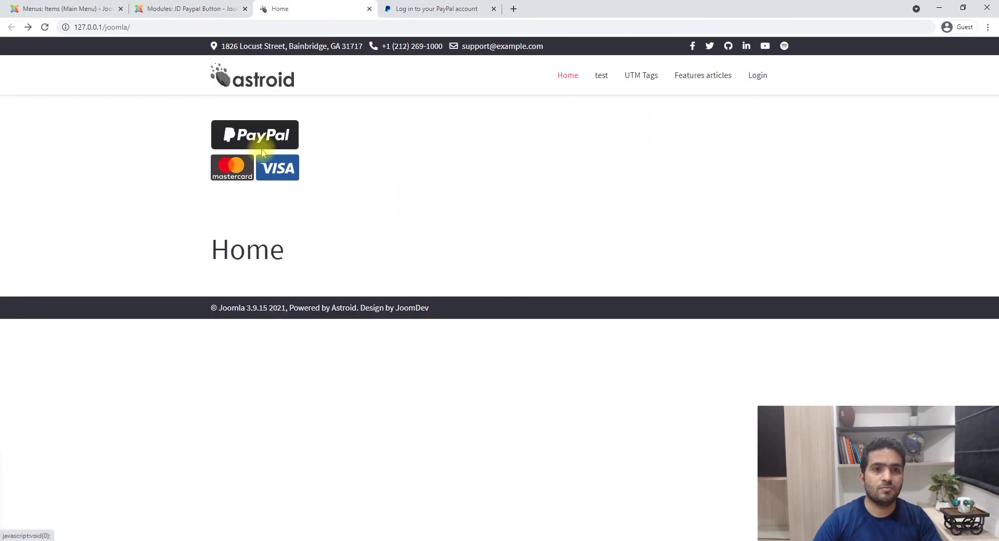
- Switch the PayPal logo to Original, save, and reload the homepage
{"action": "left_click", "coordinate": [190, 9]}
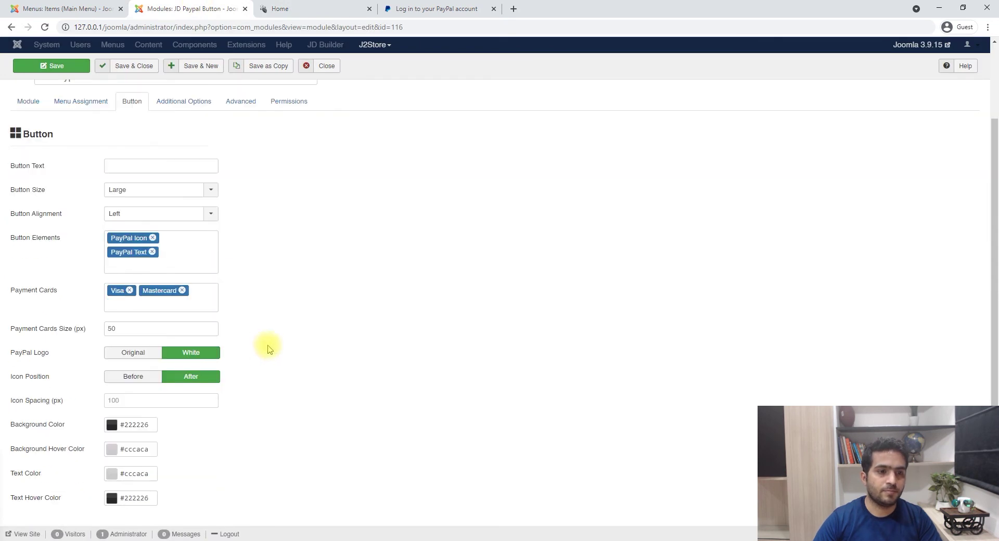
{"action": "left_click", "coordinate": [133, 355]}
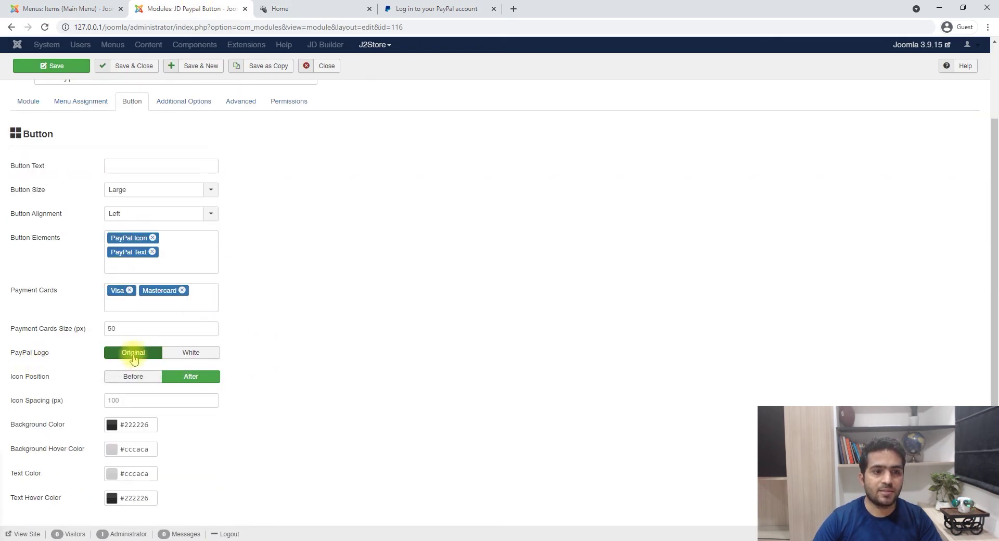
{"action": "left_click", "coordinate": [78, 66]}
{"action": "left_click", "coordinate": [299, 7]}
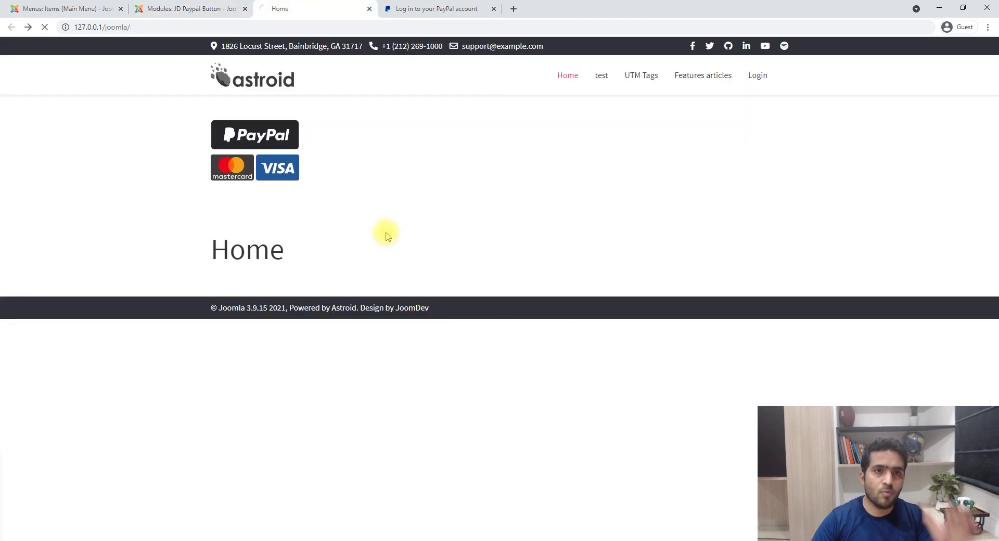
{"action": "key", "text": "F5"}
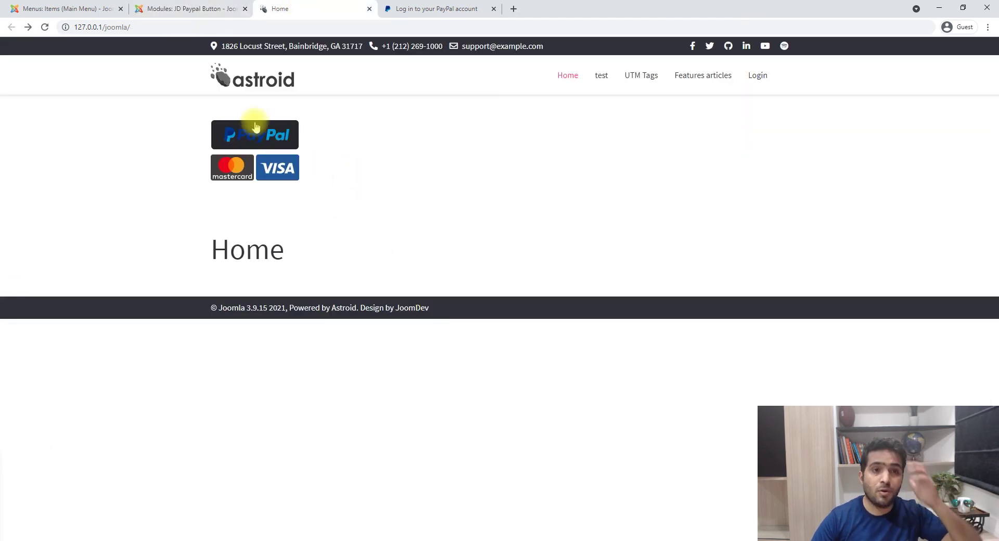
- Set the button background colour to white #ffffff with the colour picker
{"action": "key", "text": "ctrl+shift+Tab"}
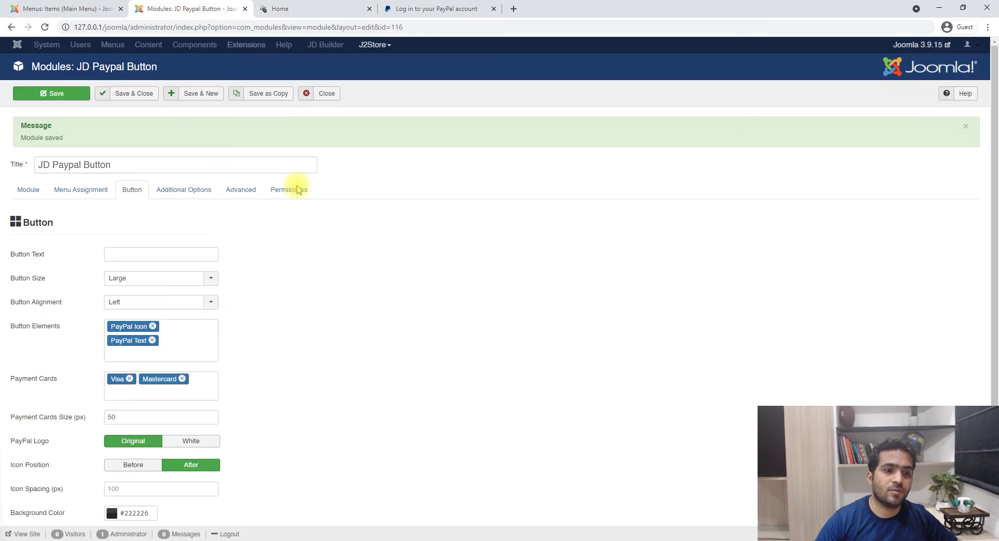
{"action": "scroll", "coordinate": [132, 462], "scroll_direction": "down", "scroll_amount": 2}
{"action": "left_click", "coordinate": [110, 429]}
{"action": "left_click_drag", "start_coordinate": [207, 424], "coordinate": [140, 377]}
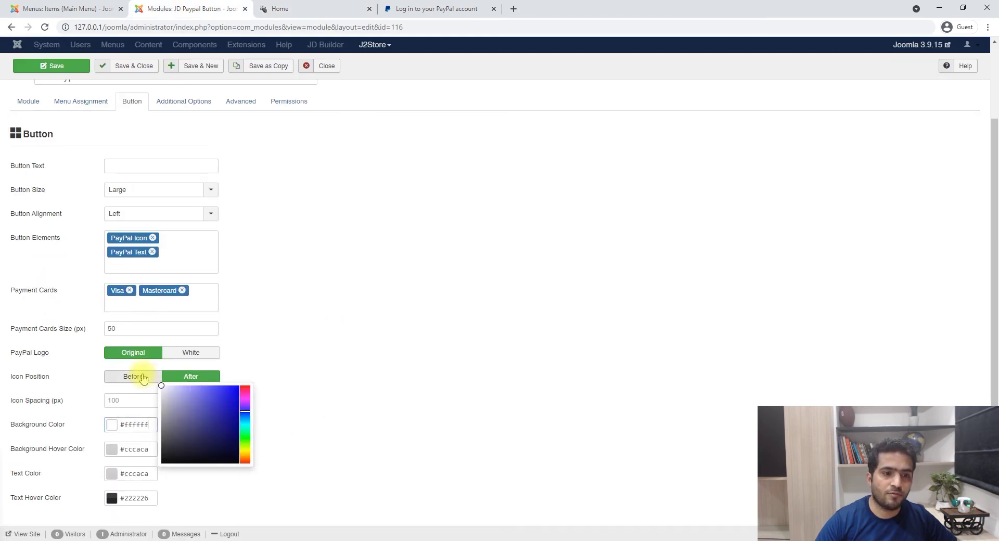
{"action": "left_click", "coordinate": [321, 437]}
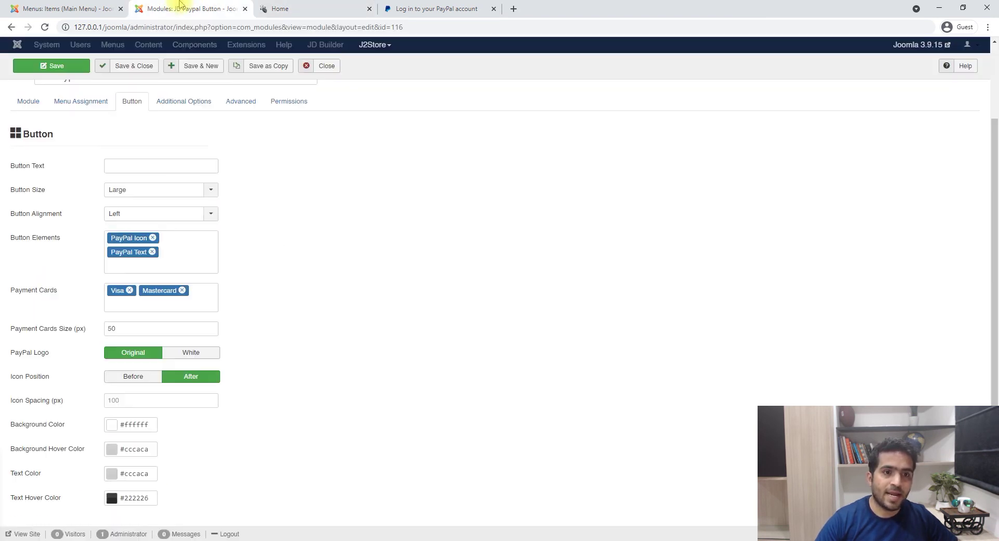
- Pick a warm beige #e0c7b1 for the background hover colour
{"action": "left_click", "coordinate": [120, 447]}
{"action": "left_click", "coordinate": [300, 5]}
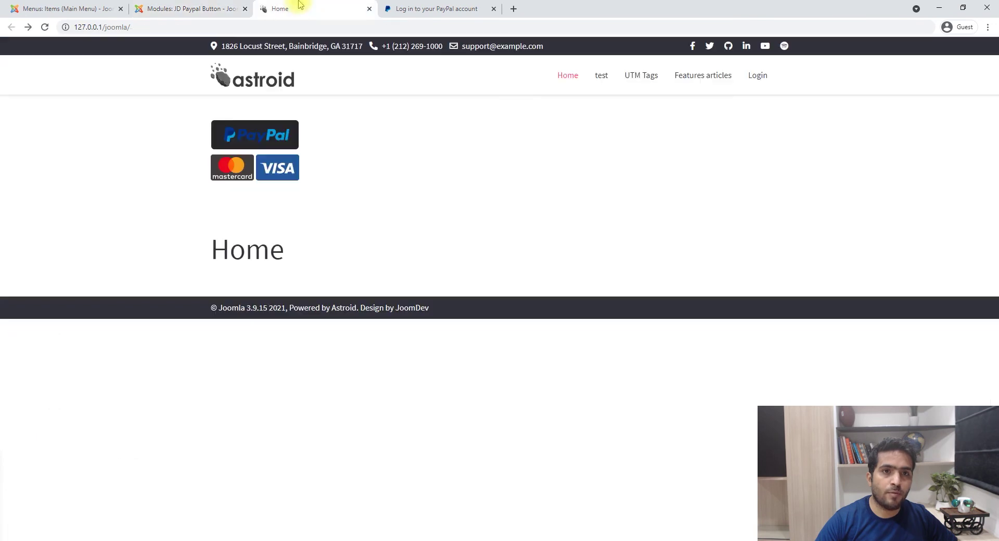
{"action": "left_click", "coordinate": [211, 5]}
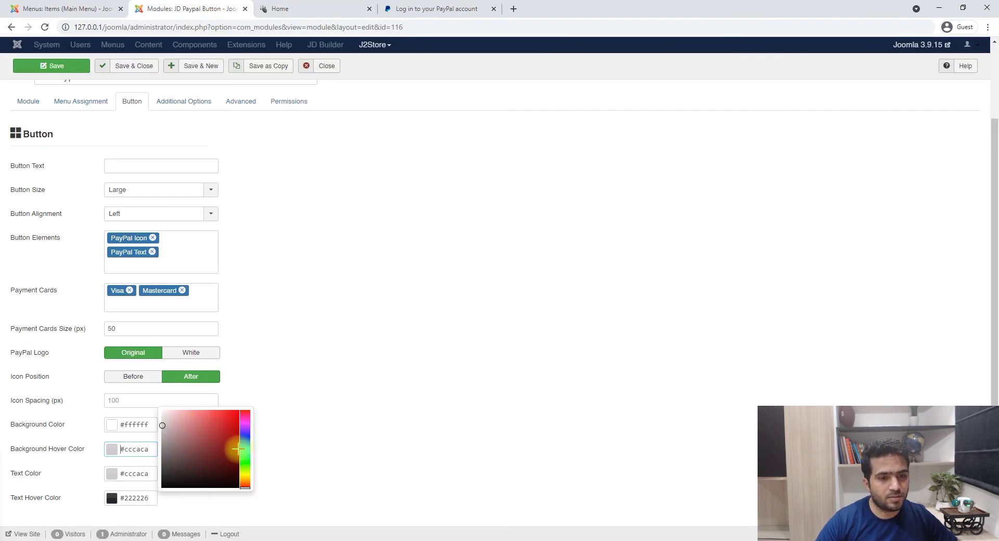
{"action": "left_click_drag", "start_coordinate": [241, 471], "coordinate": [246, 482]}
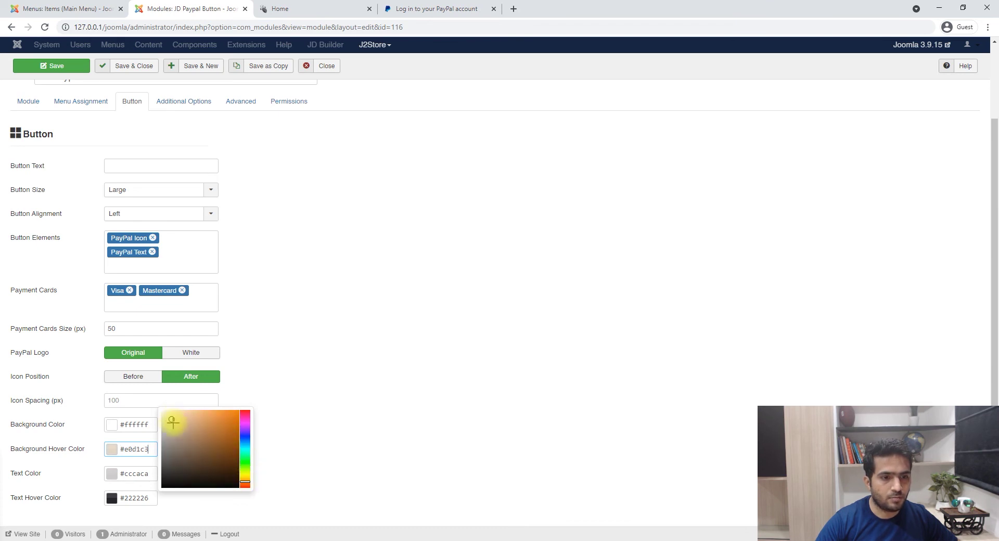
{"action": "left_click", "coordinate": [132, 440]}
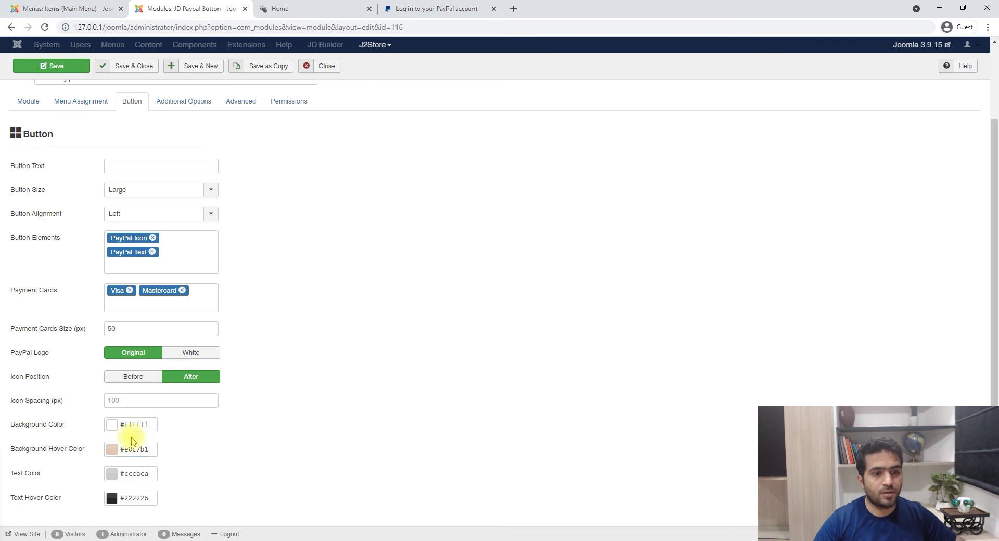
- Copy #e0c7b1 into the text colour and #ffffff into the text hover colour, then save
{"action": "left_click", "coordinate": [154, 451]}
{"action": "key", "text": "ctrl+c"}
{"action": "left_click", "coordinate": [141, 474]}
{"action": "key", "text": "ctrl+v"}
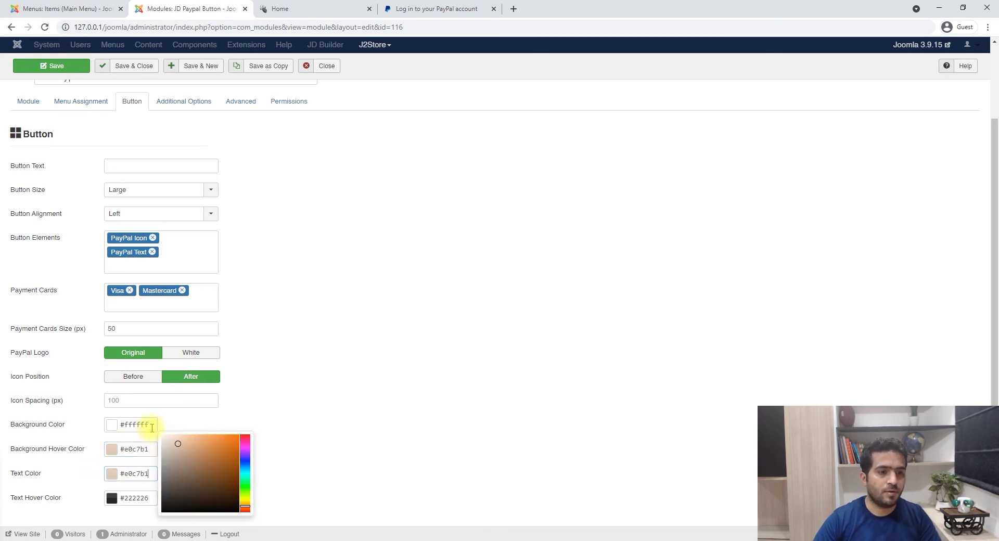
{"action": "left_click", "coordinate": [137, 424]}
{"action": "key", "text": "ctrl+c"}
{"action": "left_click", "coordinate": [141, 495]}
{"action": "key", "text": "ctrl+v"}
{"action": "left_click", "coordinate": [55, 66]}
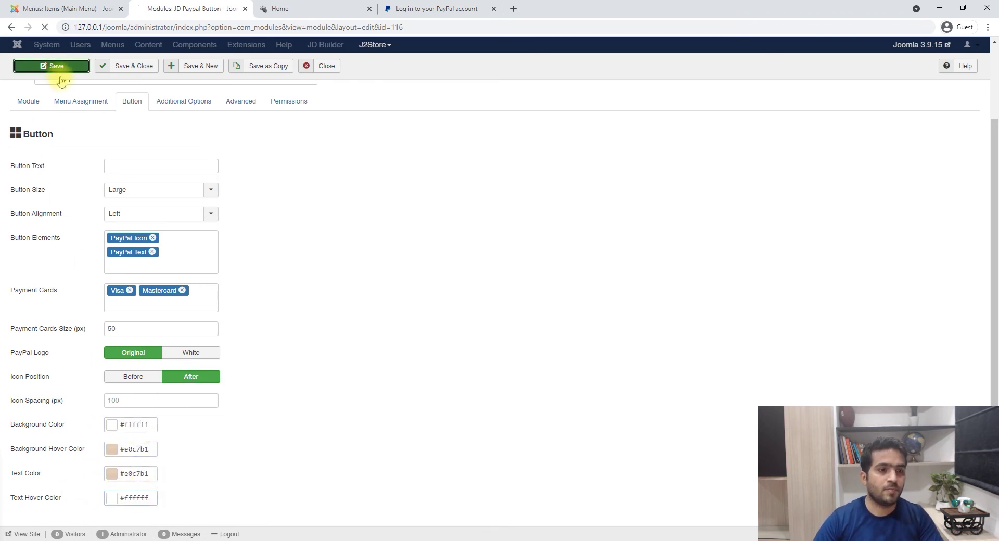
- Check the front page, then paste beige #e0c7b1 into the background and text hover colours
{"action": "left_click", "coordinate": [333, 9]}
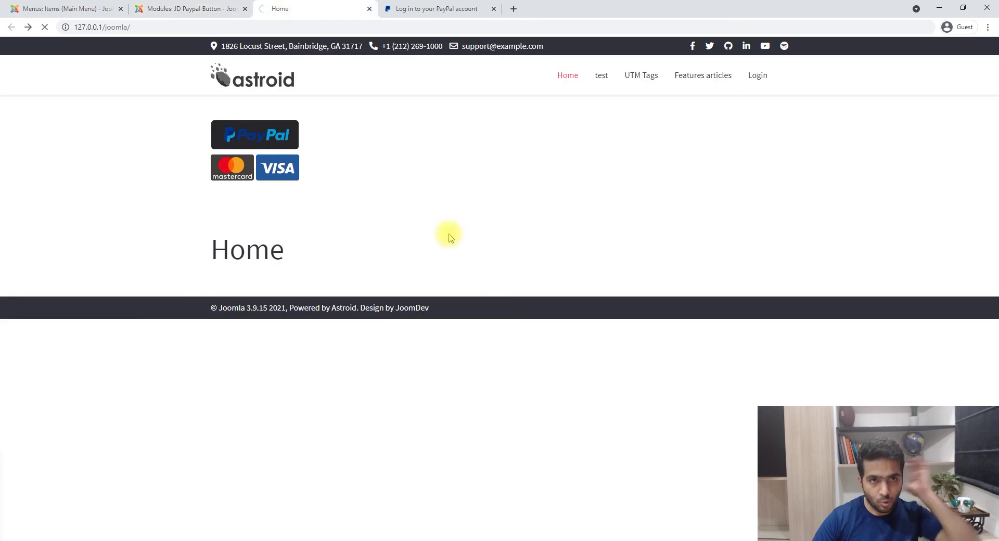
{"action": "key", "text": "F5"}
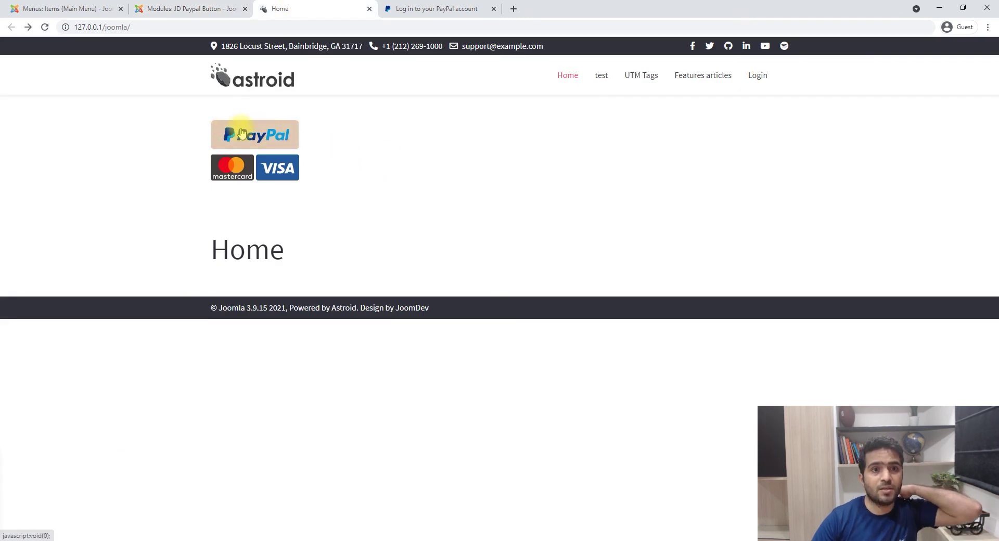
{"action": "left_click", "coordinate": [171, 6]}
{"action": "scroll", "coordinate": [190, 411], "scroll_direction": "down", "scroll_amount": 2}
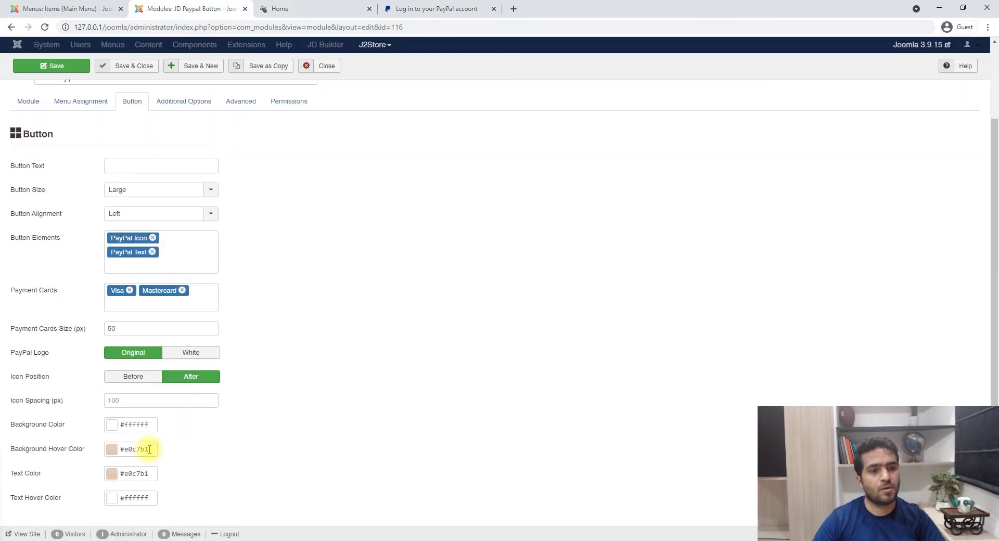
{"action": "left_click_drag", "start_coordinate": [150, 448], "coordinate": [97, 456]}
{"action": "key", "text": "ctrl+c"}
{"action": "left_click_drag", "start_coordinate": [150, 424], "coordinate": [89, 424]}
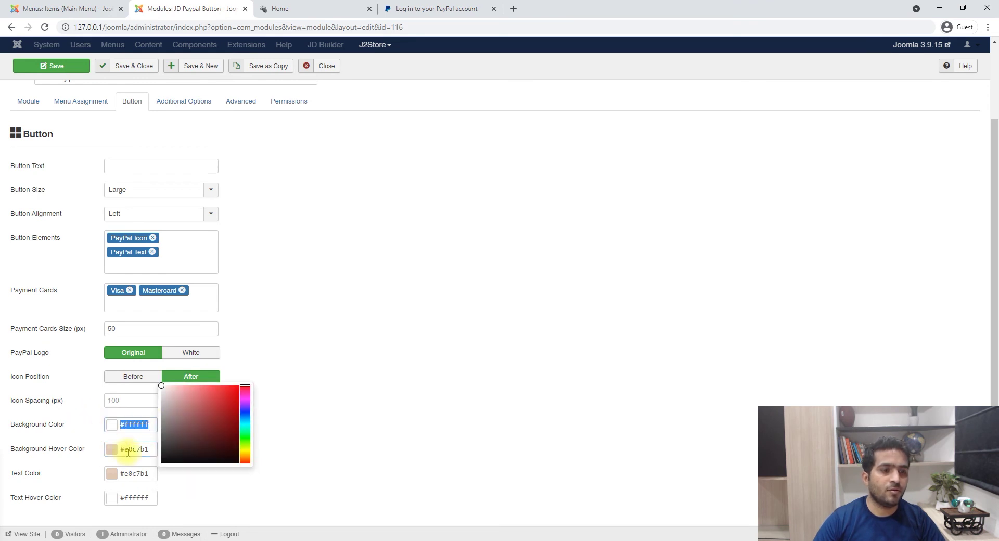
{"action": "key", "text": "ctrl+v"}
{"action": "left_click_drag", "start_coordinate": [151, 498], "coordinate": [123, 498]}
{"action": "key", "text": "ctrl+v"}
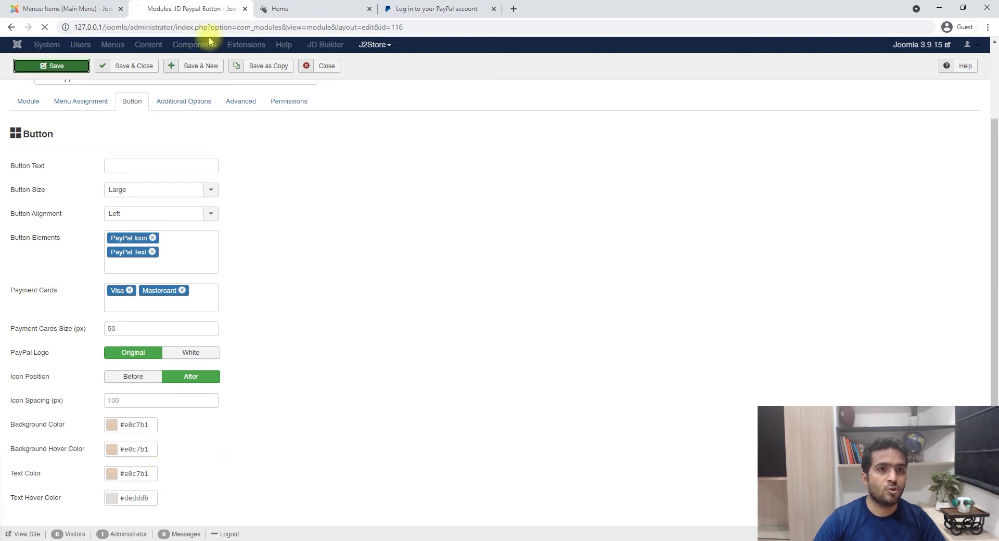
- Set the hover colours to #dedddb, save, and check the beige button on the front page
{"action": "left_click", "coordinate": [280, 8]}
{"action": "left_click", "coordinate": [256, 136]}
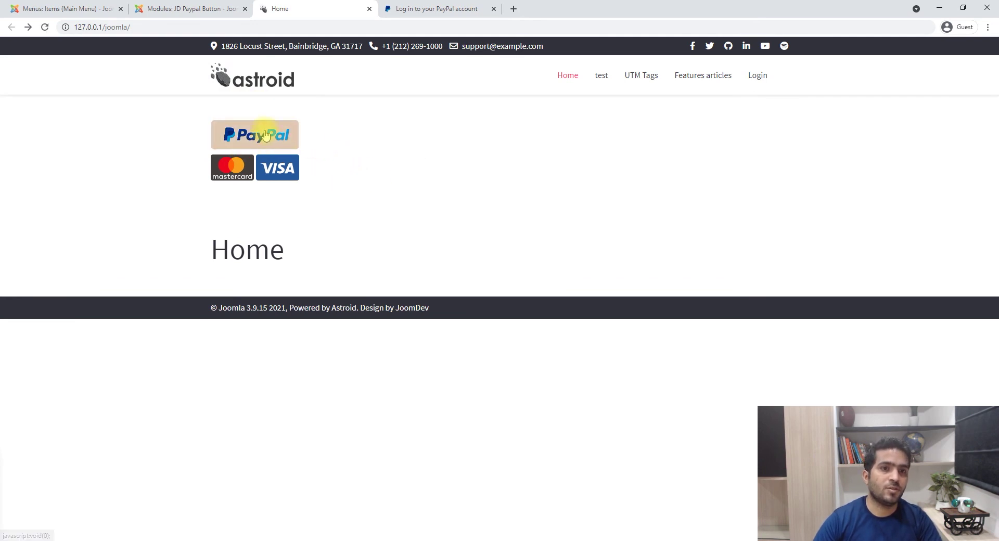
{"action": "key", "text": "ctrl+shift+Tab"}
{"action": "scroll", "coordinate": [265, 345], "scroll_direction": "down", "scroll_amount": 2}
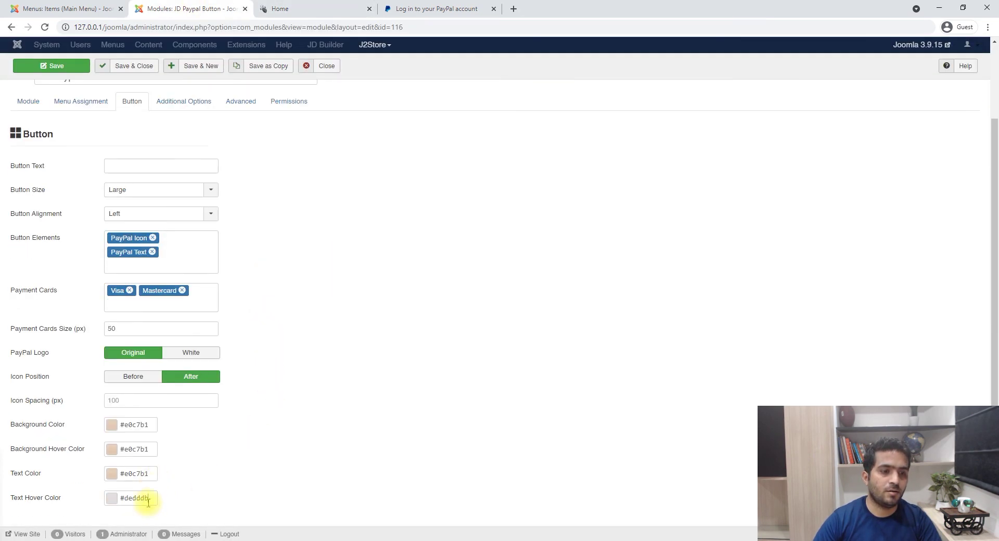
{"action": "left_click", "coordinate": [148, 501]}
{"action": "left_click", "coordinate": [149, 455]}
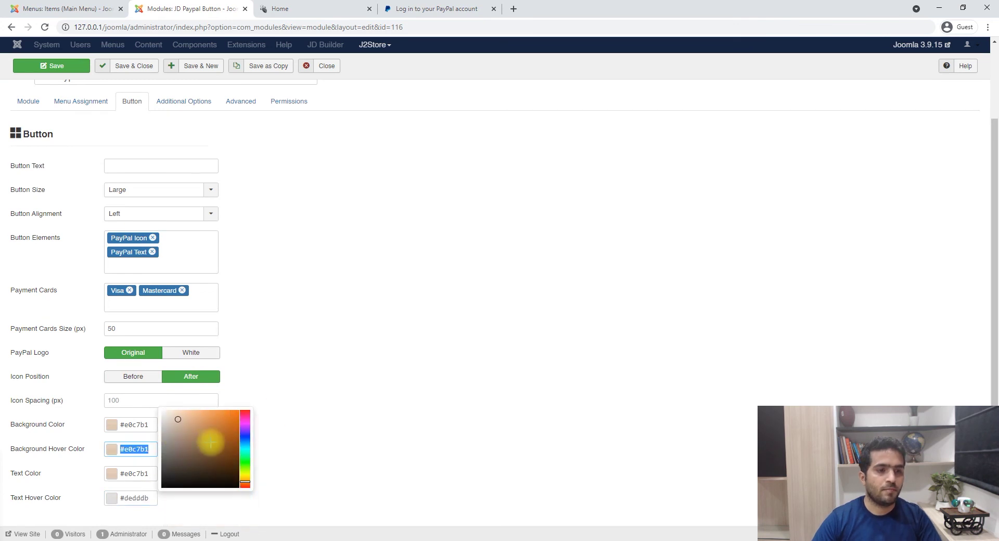
{"action": "left_click", "coordinate": [63, 65]}
{"action": "left_click", "coordinate": [58, 93]}
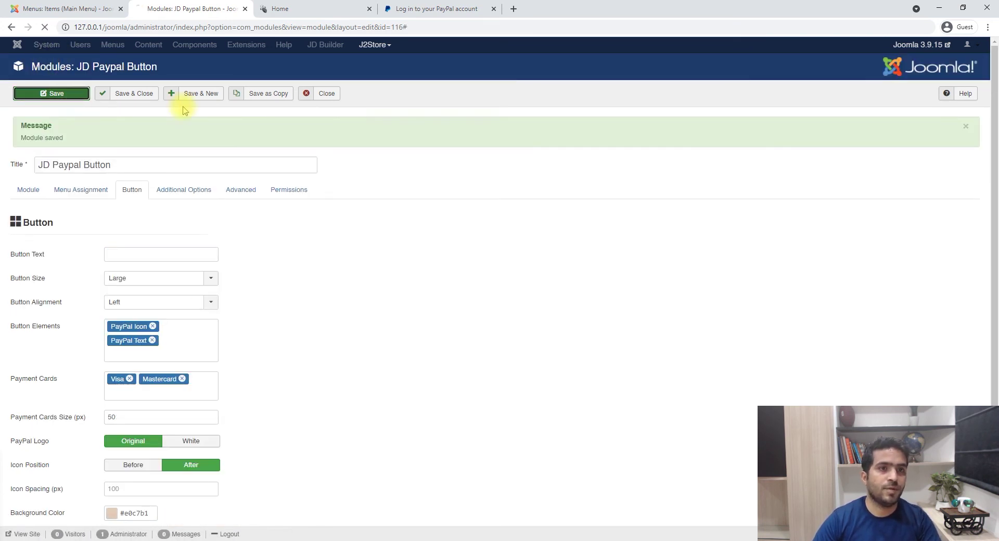
{"action": "key", "text": "ctrl+Tab"}
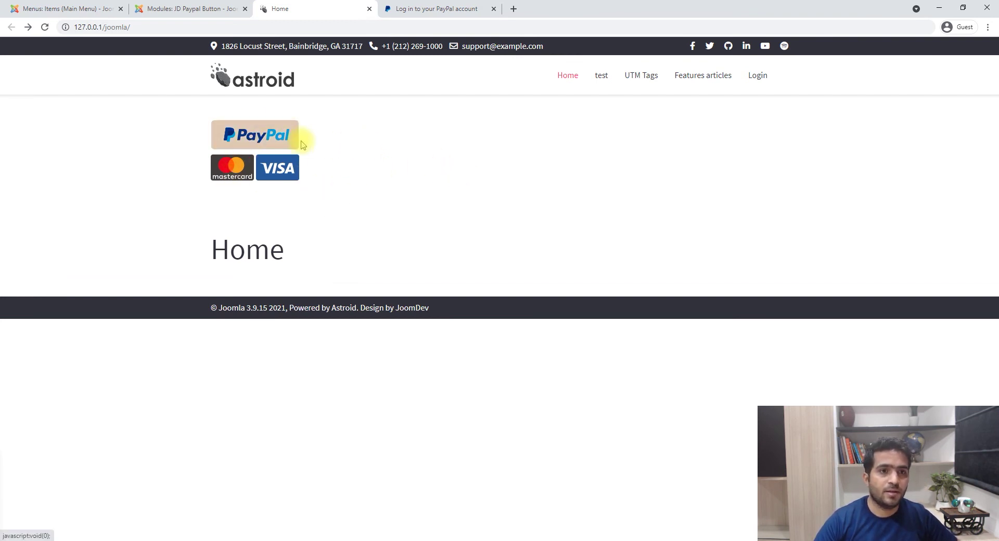
{"action": "left_click", "coordinate": [198, 8]}
{"action": "scroll", "coordinate": [182, 290], "scroll_direction": "down", "scroll_amount": 2}
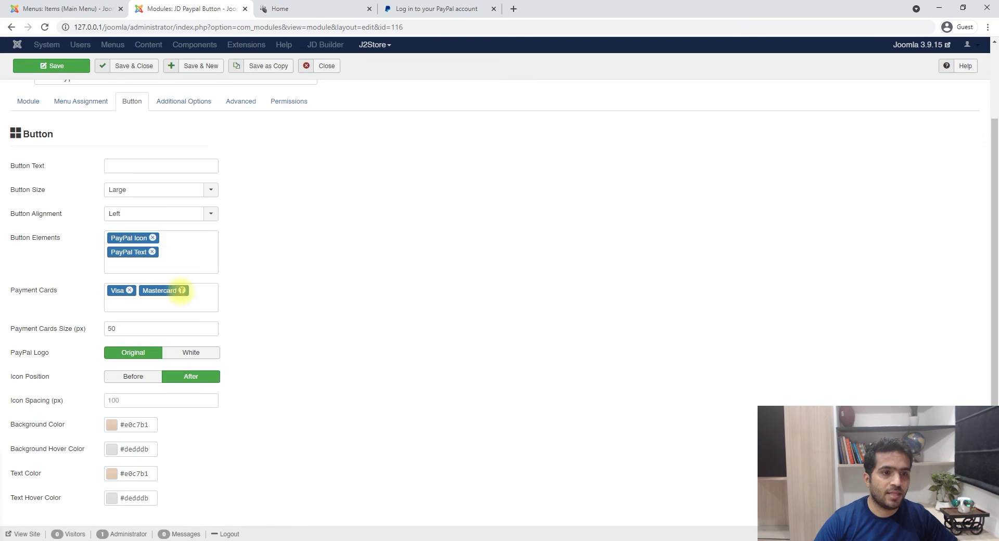
- Add Amex and Discover to the payment cards, save, and view them on the homepage
{"action": "left_click", "coordinate": [141, 307]}
{"action": "left_click", "coordinate": [125, 346]}
{"action": "left_click", "coordinate": [161, 319]}
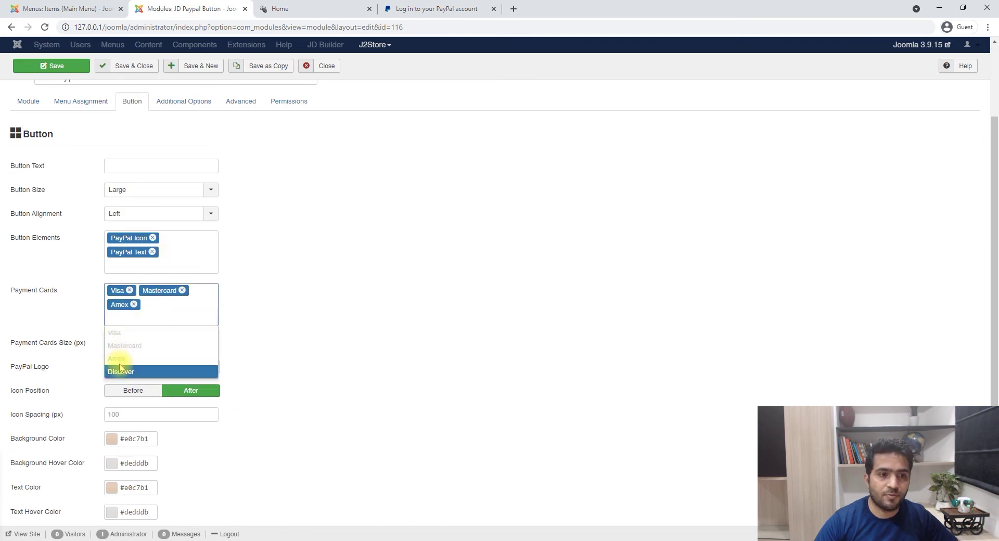
{"action": "left_click", "coordinate": [119, 371]}
{"action": "left_click", "coordinate": [55, 66]}
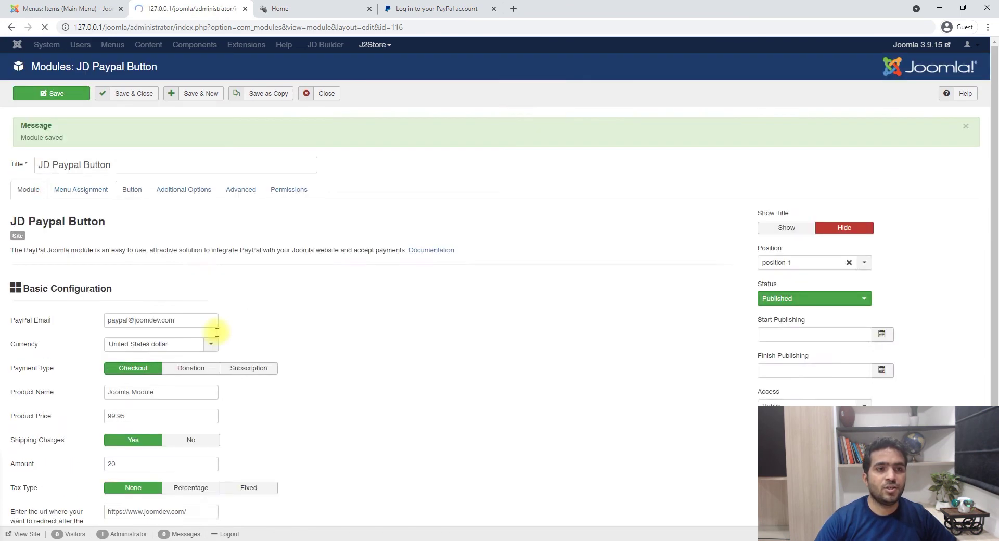
{"action": "left_click", "coordinate": [312, 8]}
{"action": "key", "text": "F5"}
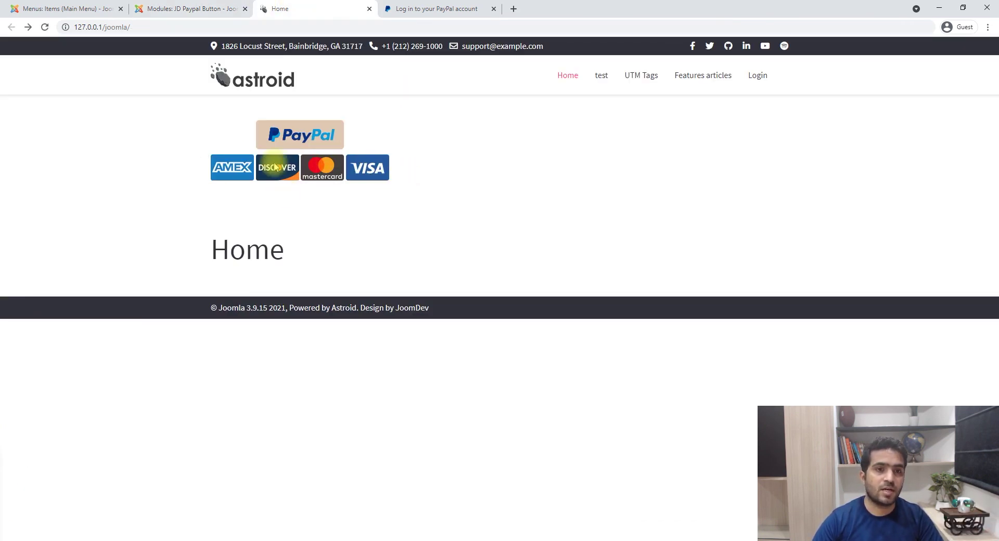
{"action": "left_click", "coordinate": [179, 9]}
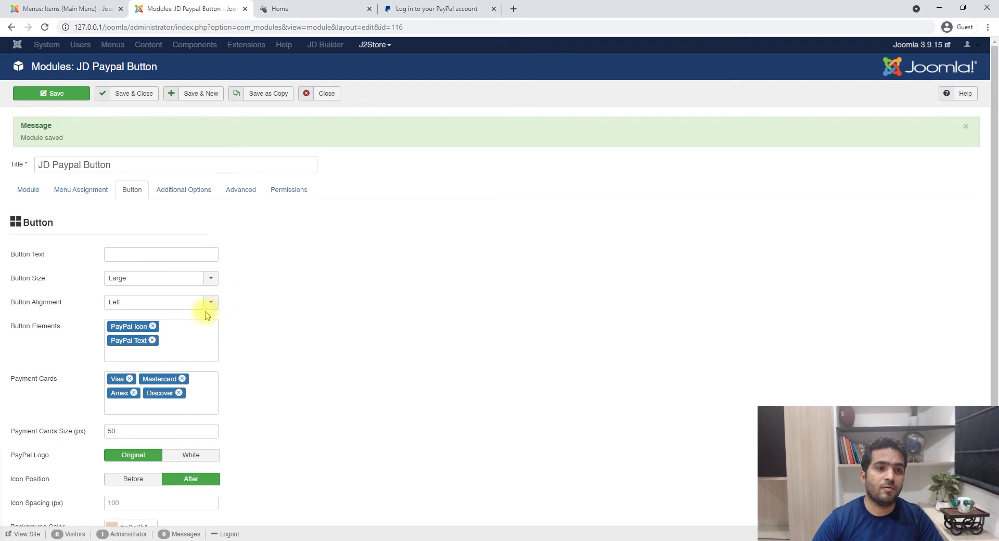
- Set the button alignment to Block for a full-width button, save, and reload the homepage
{"action": "left_click", "coordinate": [139, 299]}
{"action": "left_click", "coordinate": [124, 355]}
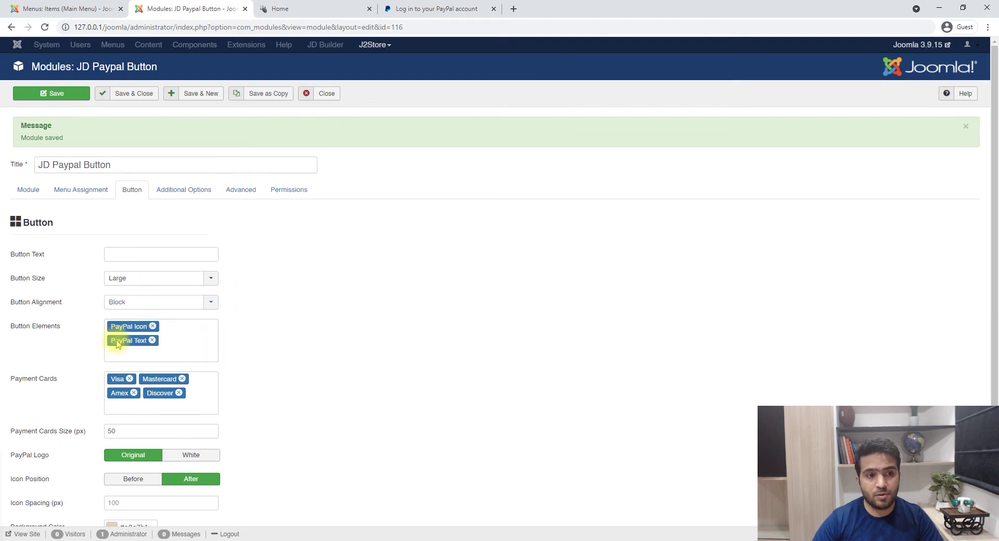
{"action": "left_click", "coordinate": [50, 94]}
{"action": "left_click", "coordinate": [319, 6]}
{"action": "key", "text": "F5"}
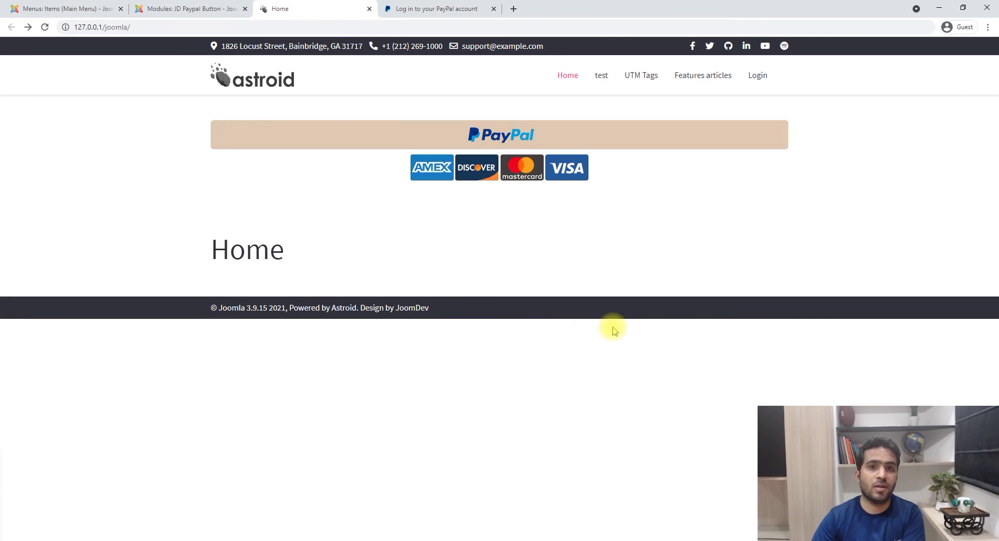
{"action": "left_click", "coordinate": [214, 8]}
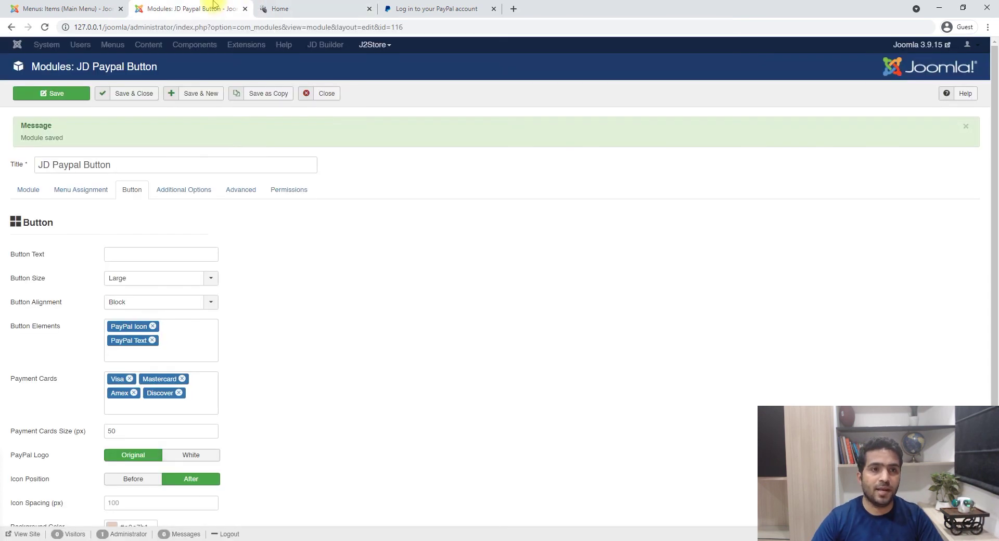
- Enlarge the payment card icons to 125 px, save, and check the homepage
{"action": "scroll", "coordinate": [152, 383], "scroll_direction": "down", "scroll_amount": 2}
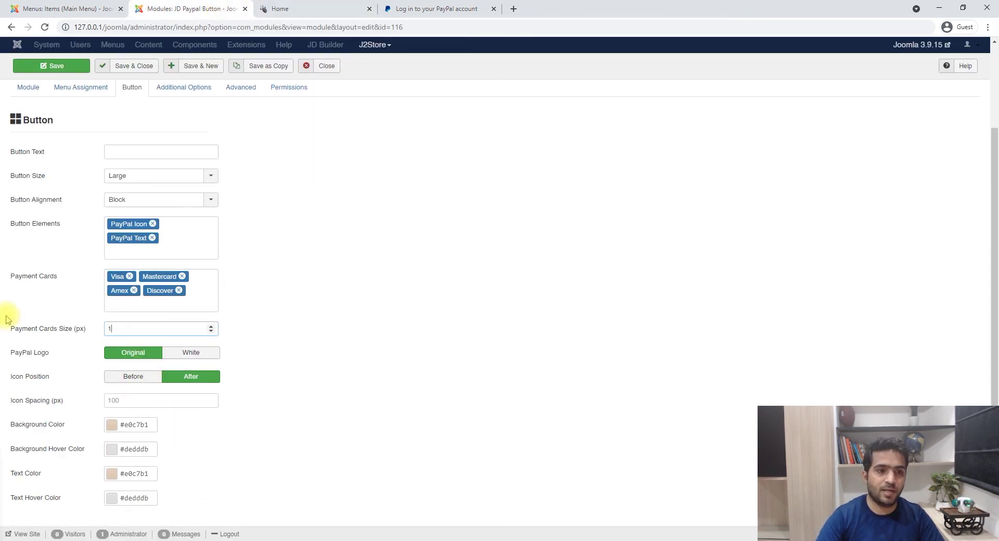
{"action": "left_click", "coordinate": [52, 66]}
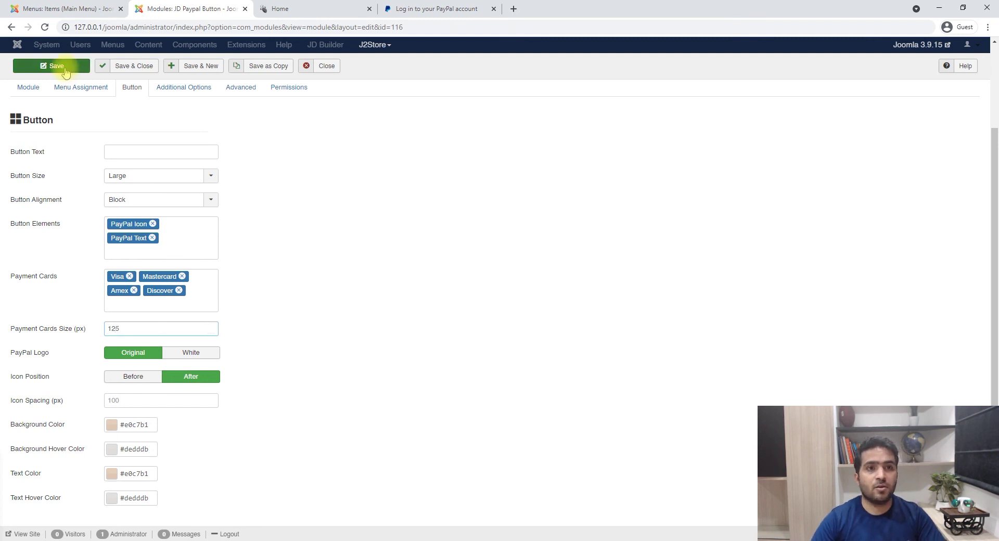
{"action": "left_click", "coordinate": [317, 9]}
{"action": "key", "text": "F5"}
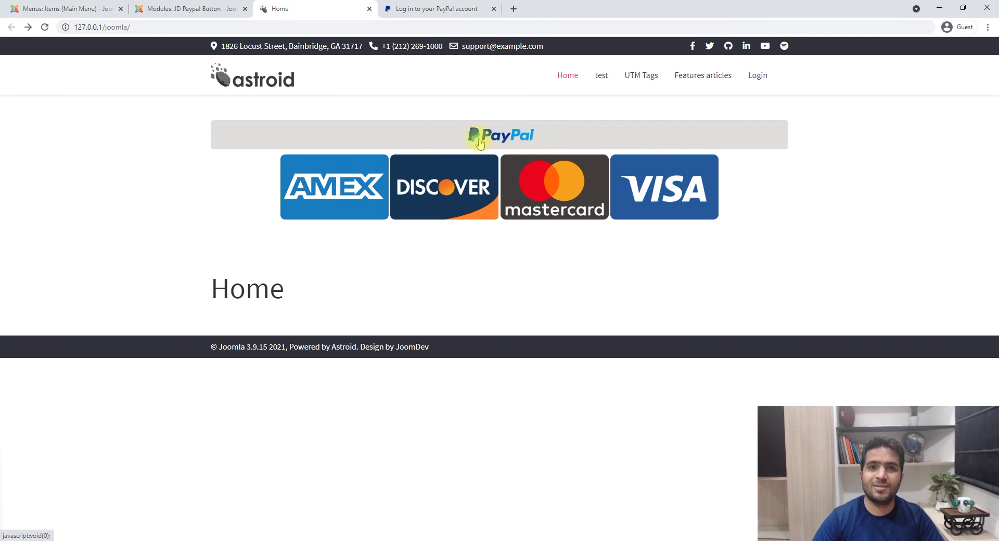
{"action": "left_click", "coordinate": [493, 9]}
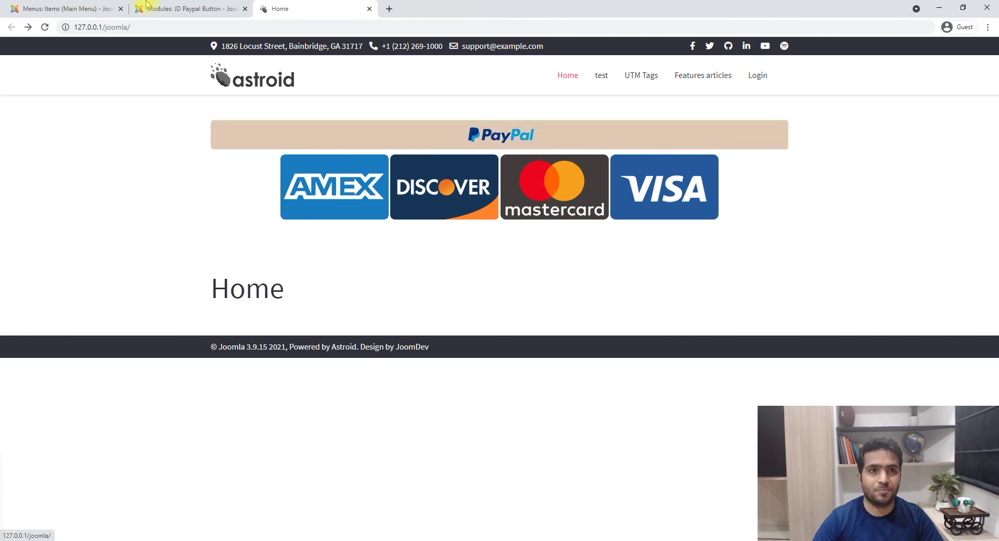
{"action": "left_click", "coordinate": [146, 6]}
{"action": "scroll", "coordinate": [385, 387], "scroll_direction": "down", "scroll_amount": 2}
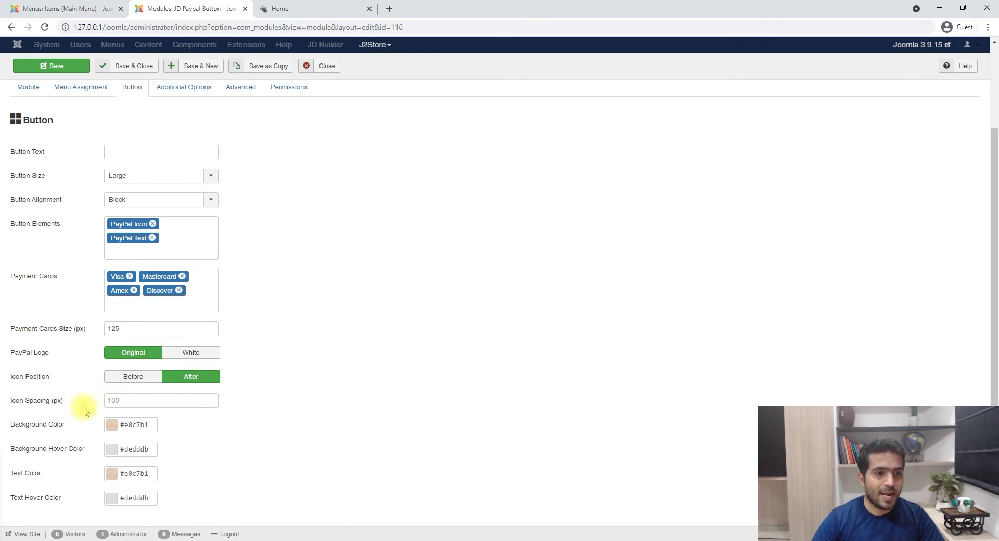
{"action": "left_click", "coordinate": [183, 402]}
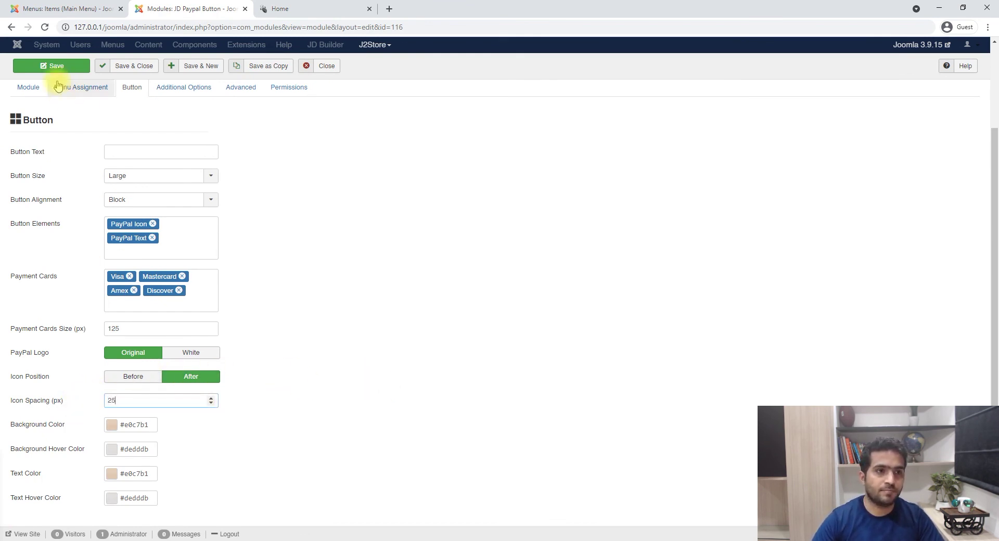
- Save the module and compare the PayPal button on the site's home page
{"action": "left_click", "coordinate": [51, 66]}
{"action": "left_click", "coordinate": [390, 8]}
{"action": "left_click", "coordinate": [333, 9]}
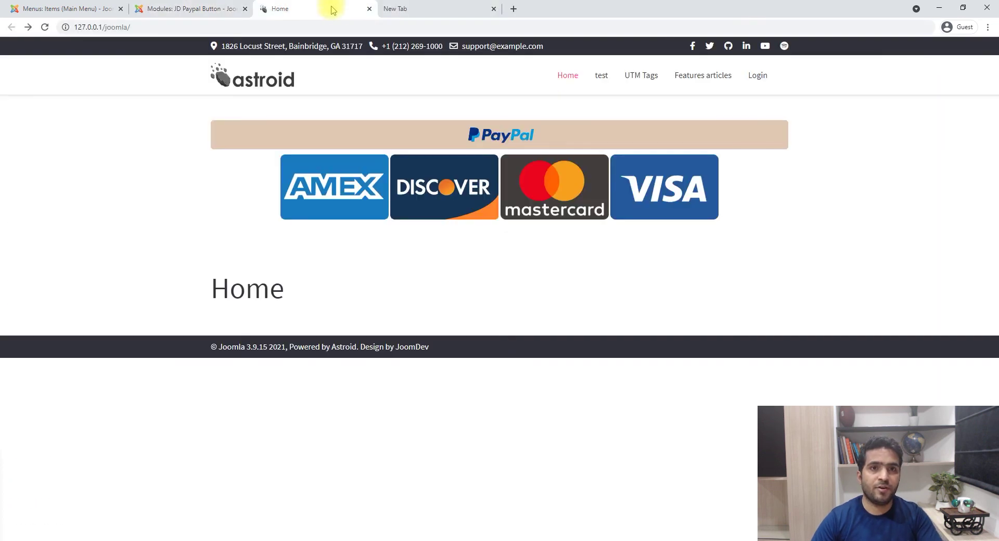
{"action": "middle_click", "coordinate": [418, 5]}
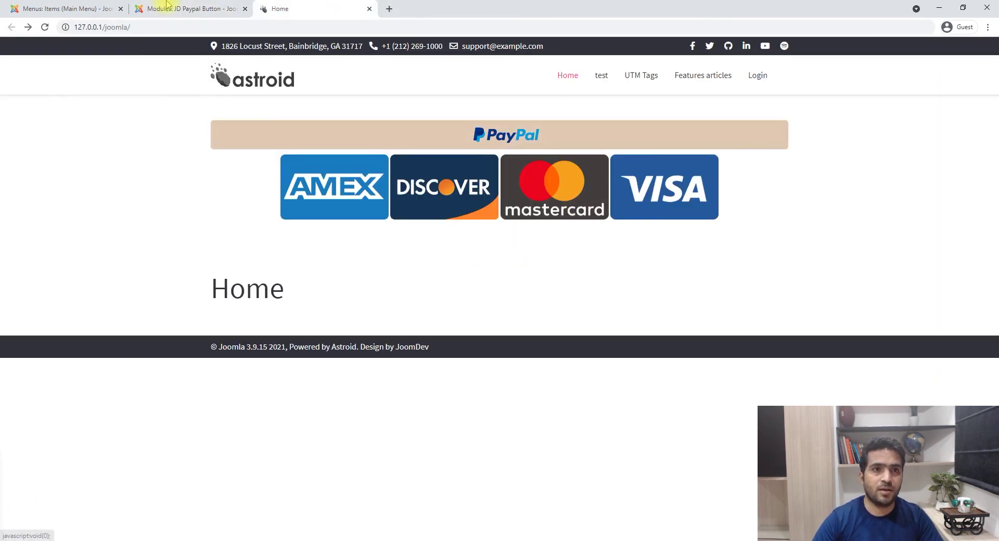
{"action": "left_click", "coordinate": [228, 6]}
{"action": "left_click", "coordinate": [307, 9]}
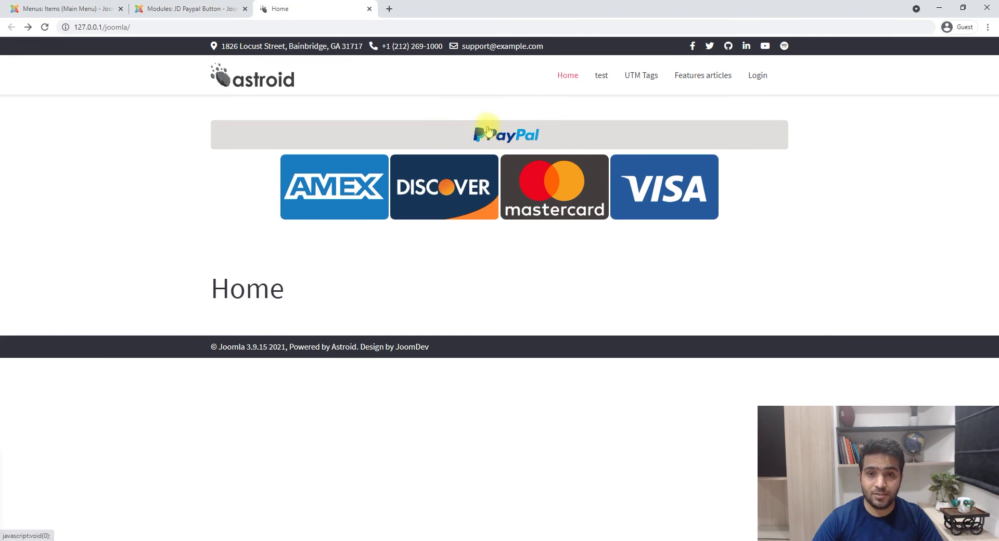
{"action": "left_click", "coordinate": [156, 7]}
- Change Icon Spacing (px) to 100, save, and reload the home page
{"action": "scroll", "coordinate": [160, 461], "scroll_direction": "down", "scroll_amount": 2}
{"action": "double_click", "coordinate": [107, 401]}
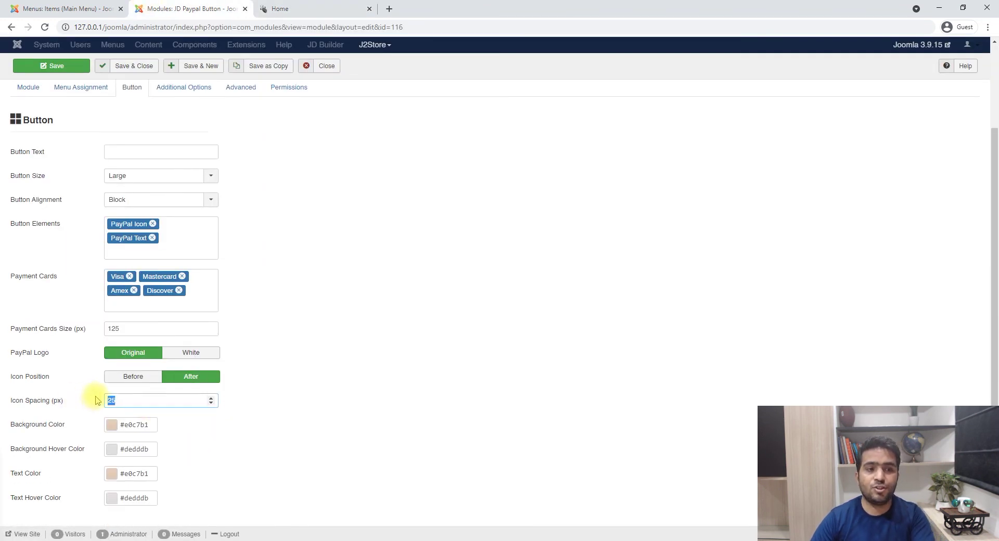
{"action": "type", "text": "100"}
{"action": "left_click", "coordinate": [60, 65]}
{"action": "left_click", "coordinate": [323, 9]}
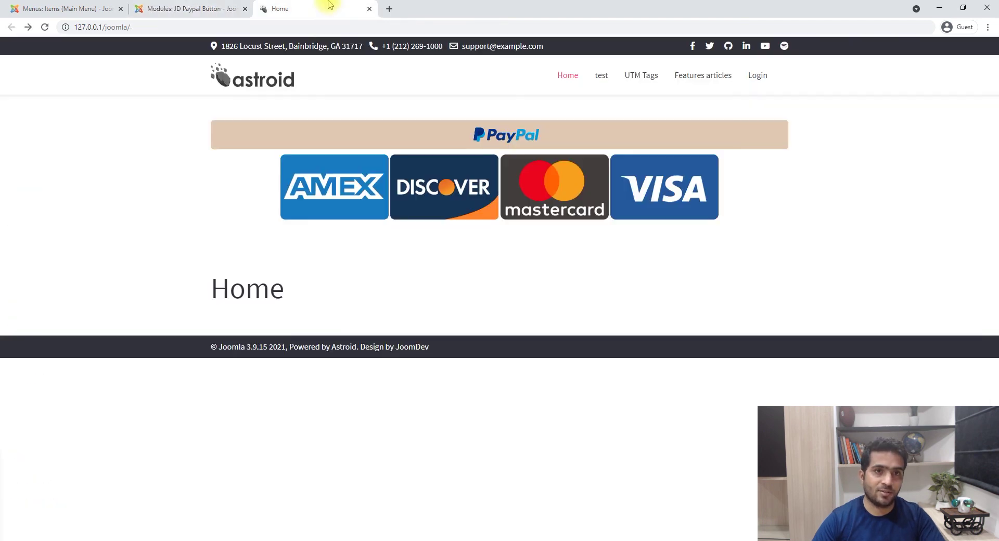
{"action": "key", "text": "F5"}
- Recheck the 100 px icon spacing setting and dismiss the Module saved message
{"action": "left_click", "coordinate": [161, 8]}
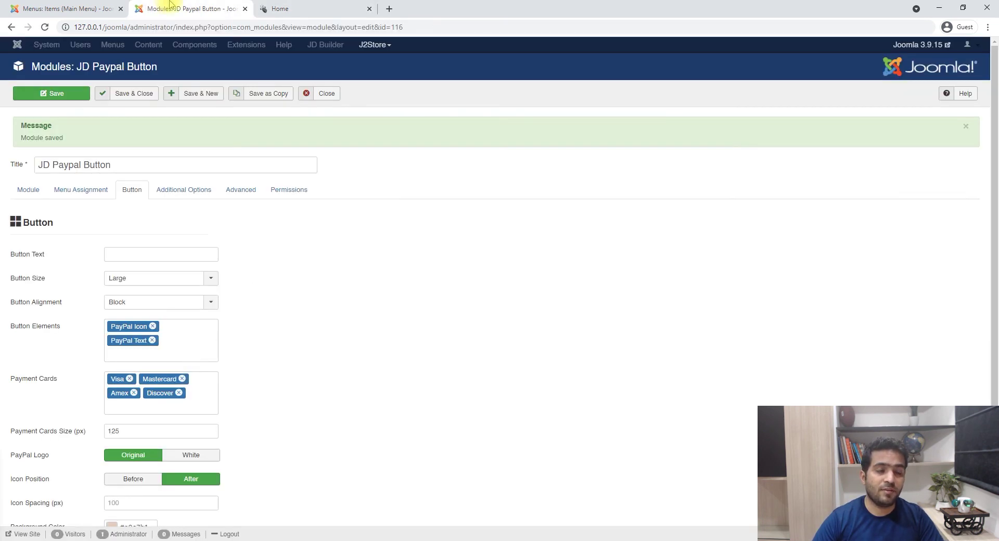
{"action": "scroll", "coordinate": [156, 359], "scroll_direction": "down", "scroll_amount": 2}
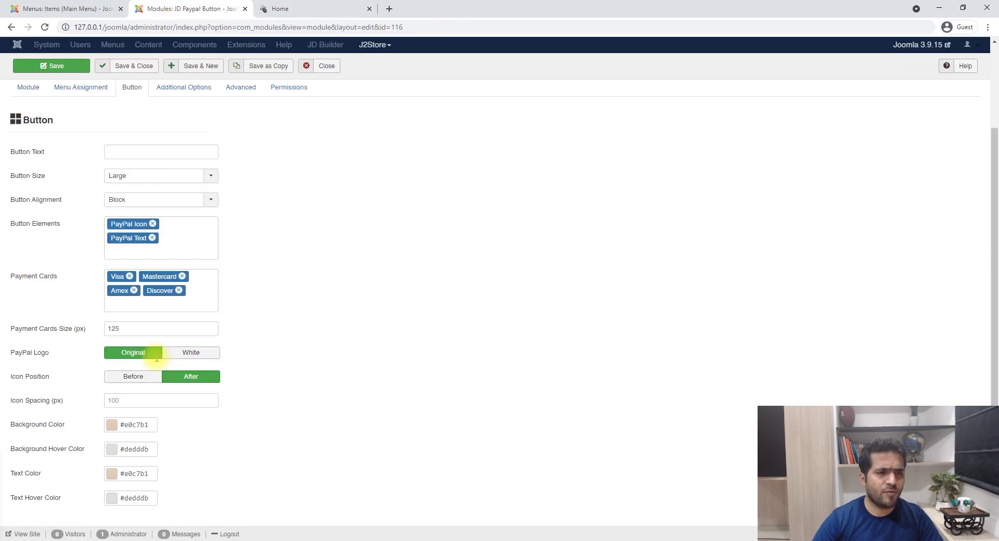
{"action": "left_click", "coordinate": [130, 400]}
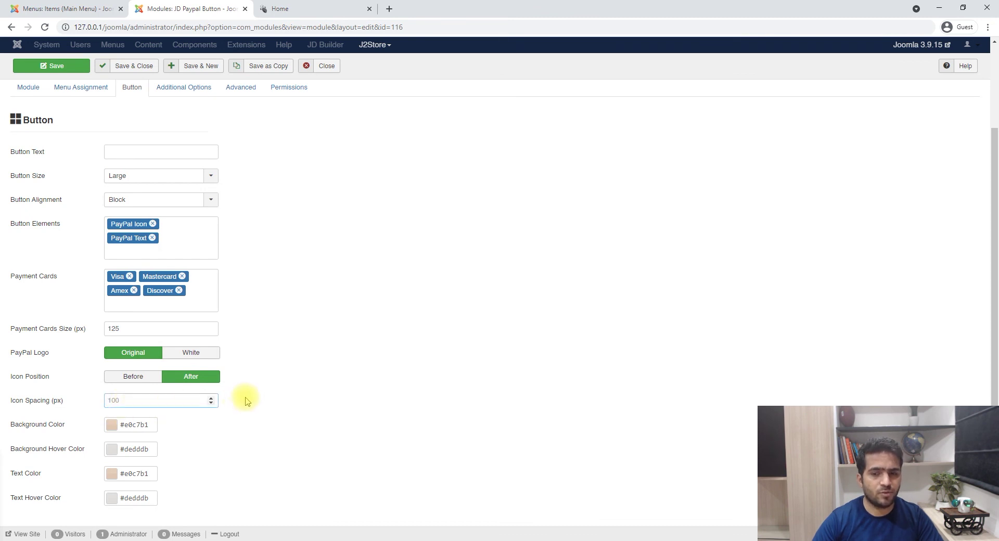
{"action": "scroll", "coordinate": [284, 387], "scroll_direction": "up", "scroll_amount": 2}
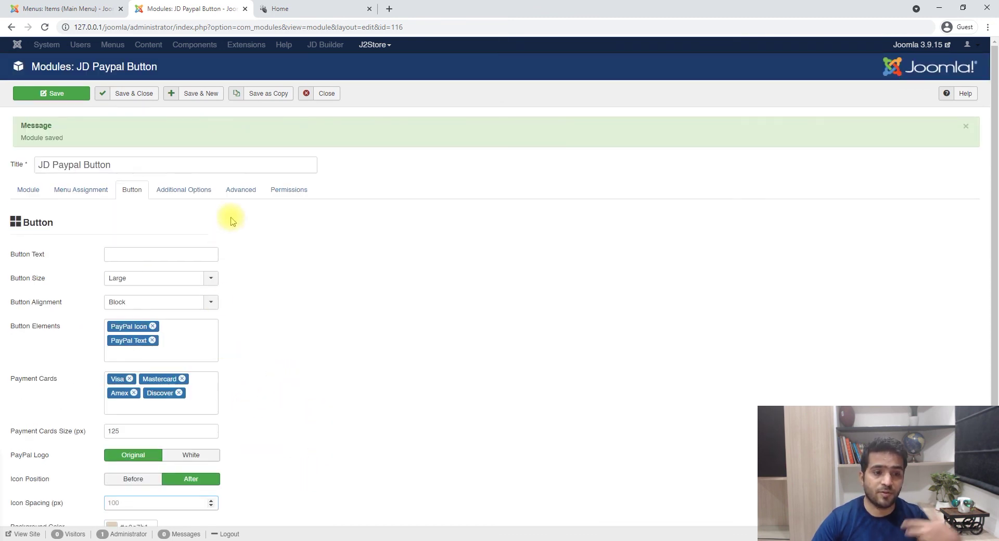
{"action": "scroll", "coordinate": [234, 348], "scroll_direction": "down", "scroll_amount": 2}
{"action": "scroll", "coordinate": [235, 285], "scroll_direction": "up", "scroll_amount": 2}
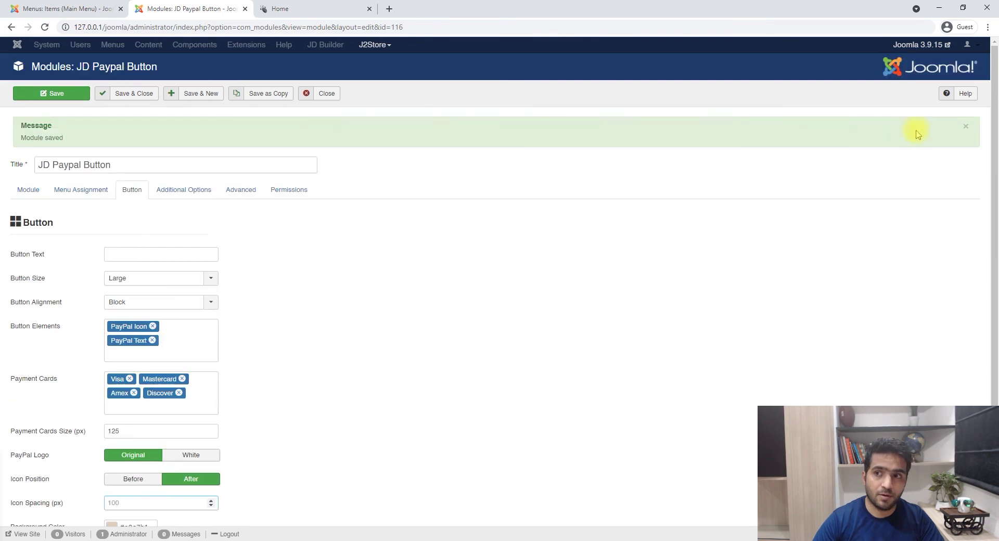
{"action": "left_click", "coordinate": [971, 130]}
- View the PayPal button on the home page again, then return to module settings
{"action": "scroll", "coordinate": [245, 224], "scroll_direction": "down", "scroll_amount": 2}
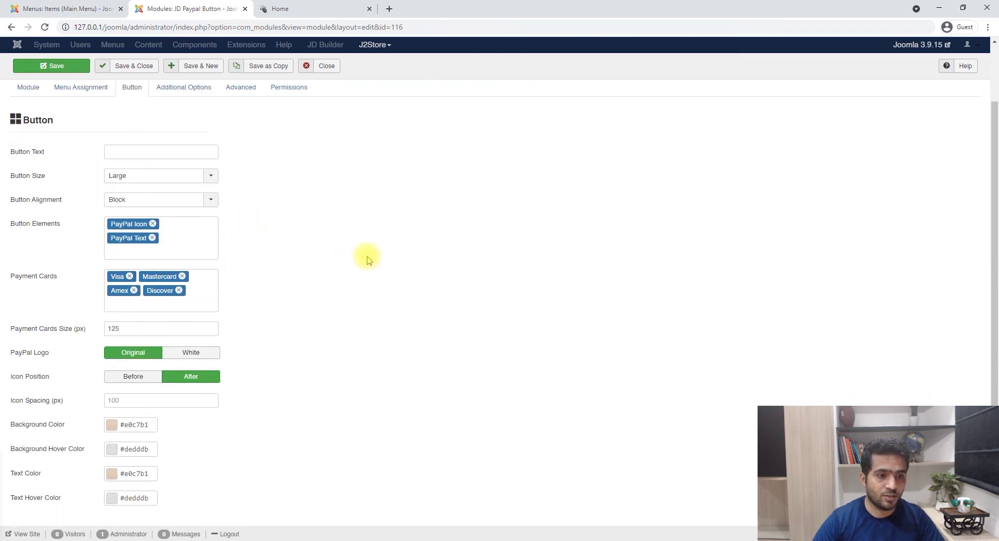
{"action": "scroll", "coordinate": [355, 262], "scroll_direction": "up", "scroll_amount": 1}
{"action": "left_click", "coordinate": [341, 7]}
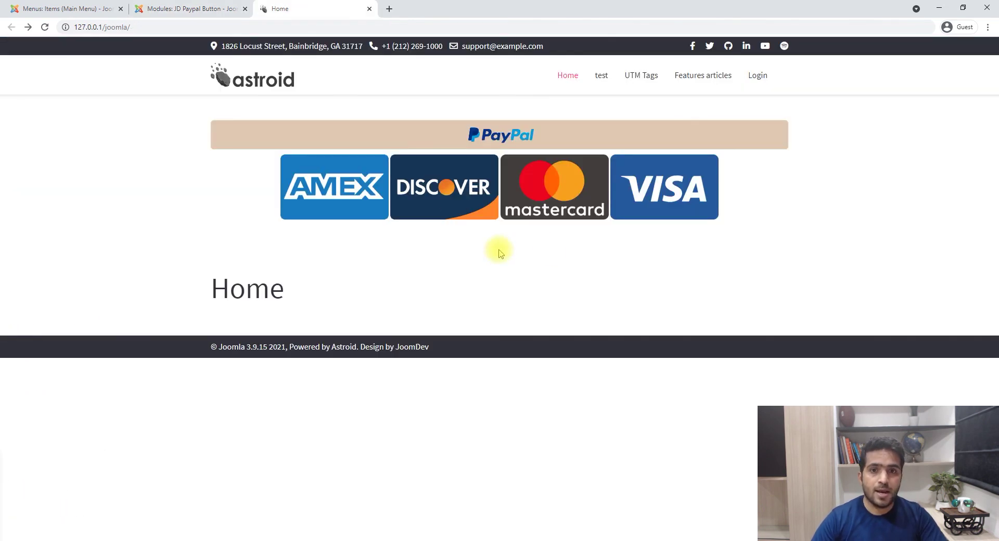
{"action": "left_click", "coordinate": [206, 8]}
{"action": "scroll", "coordinate": [171, 395], "scroll_direction": "down", "scroll_amount": 1}
{"action": "scroll", "coordinate": [173, 387], "scroll_direction": "up", "scroll_amount": 1}
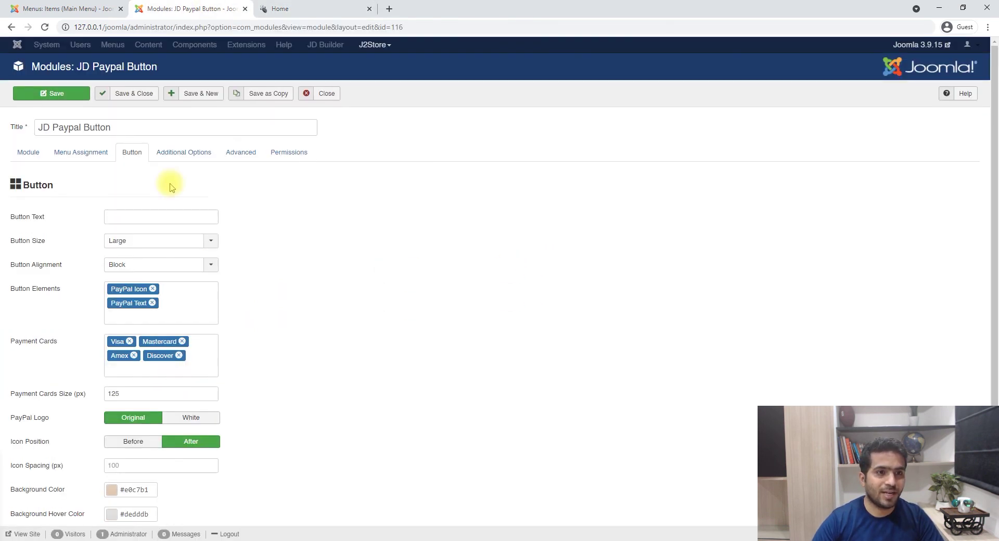
- In Additional Options, leave Sandbox and Custom Messages at No, set Open In New Tab to No, and save
{"action": "left_click", "coordinate": [179, 152]}
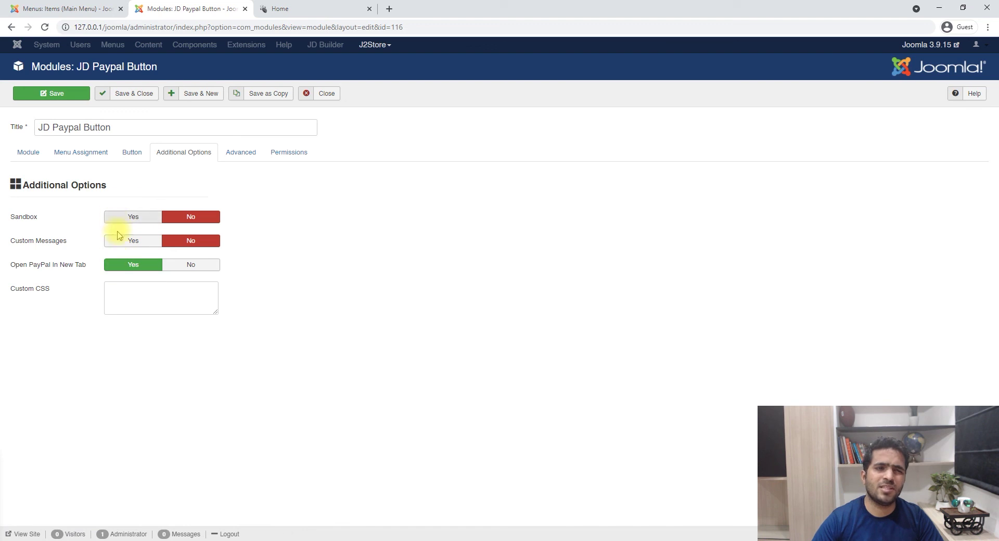
{"action": "left_click", "coordinate": [131, 219]}
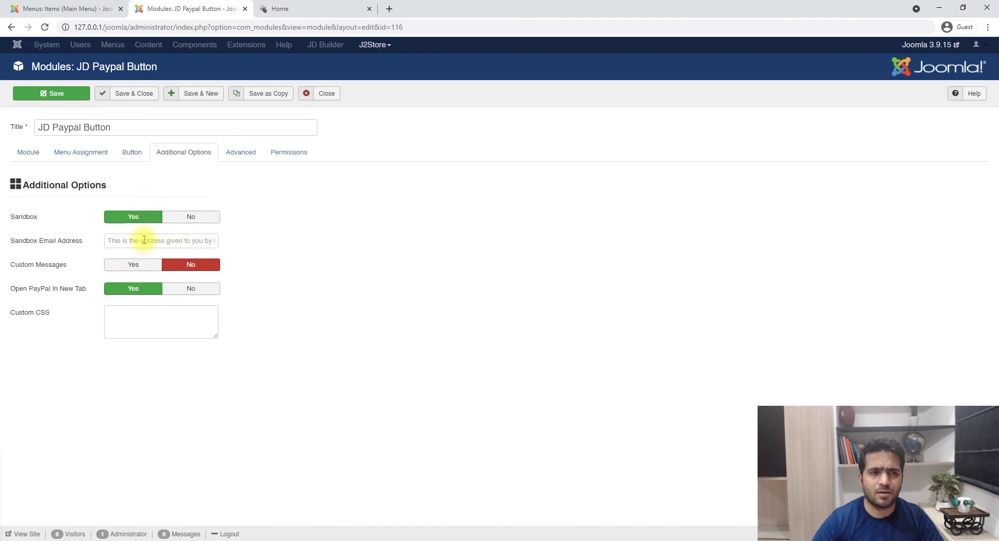
{"action": "left_click", "coordinate": [132, 263]}
{"action": "left_click", "coordinate": [193, 264]}
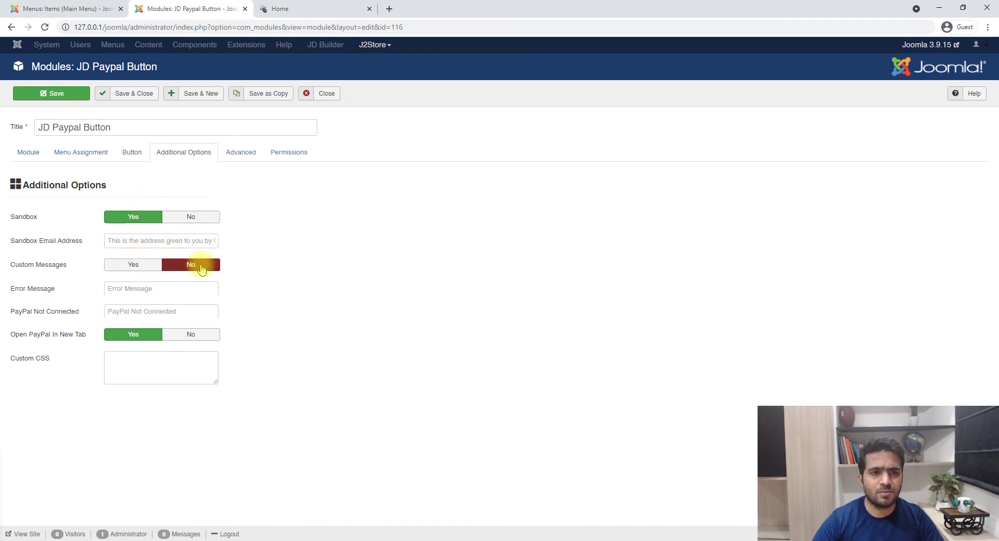
{"action": "left_click", "coordinate": [193, 215]}
{"action": "left_click", "coordinate": [191, 264]}
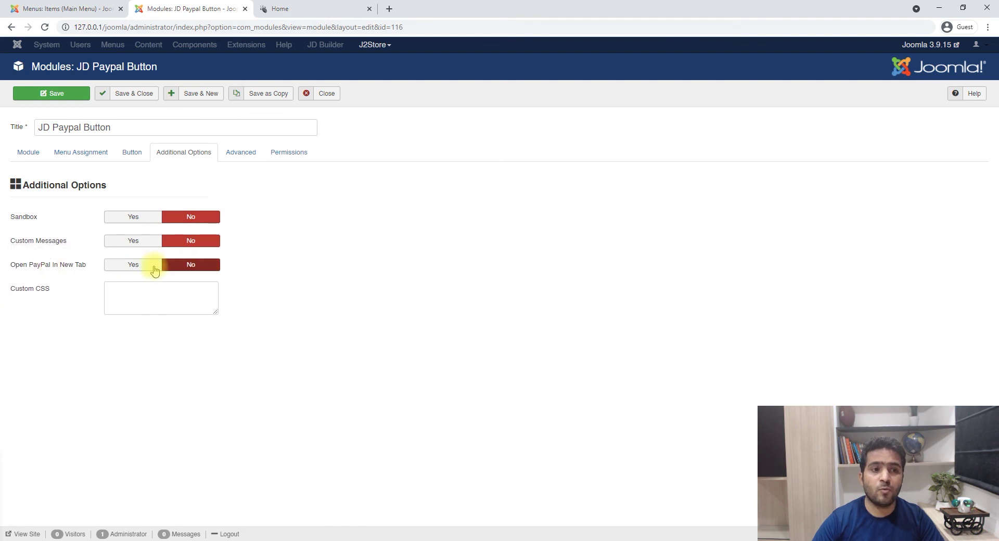
{"action": "left_click", "coordinate": [49, 94]}
- Reload the home page and test the PayPal button's checkout link, then come back
{"action": "left_click", "coordinate": [299, 8]}
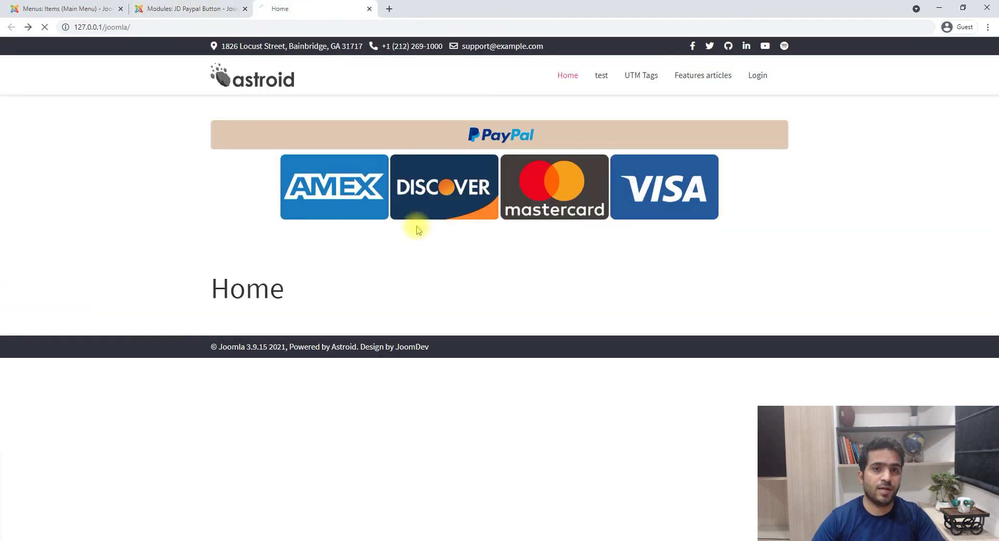
{"action": "key", "text": "F5"}
{"action": "left_click", "coordinate": [189, 9]}
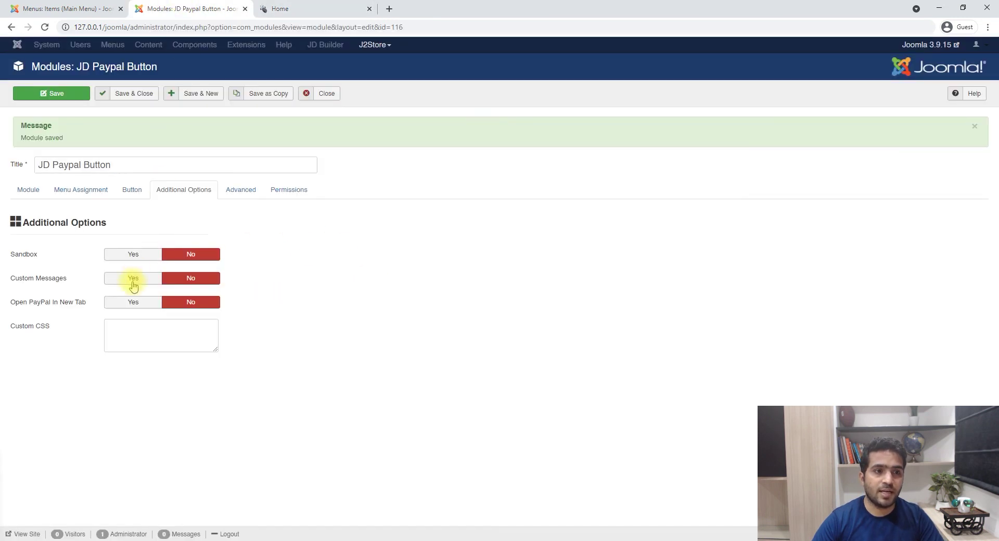
{"action": "left_click", "coordinate": [298, 6]}
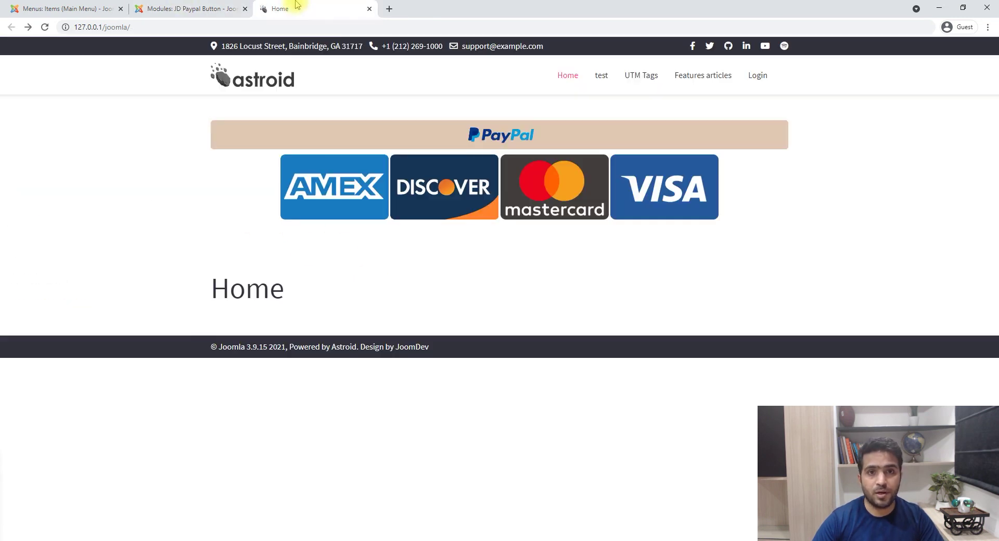
{"action": "left_click", "coordinate": [493, 136]}
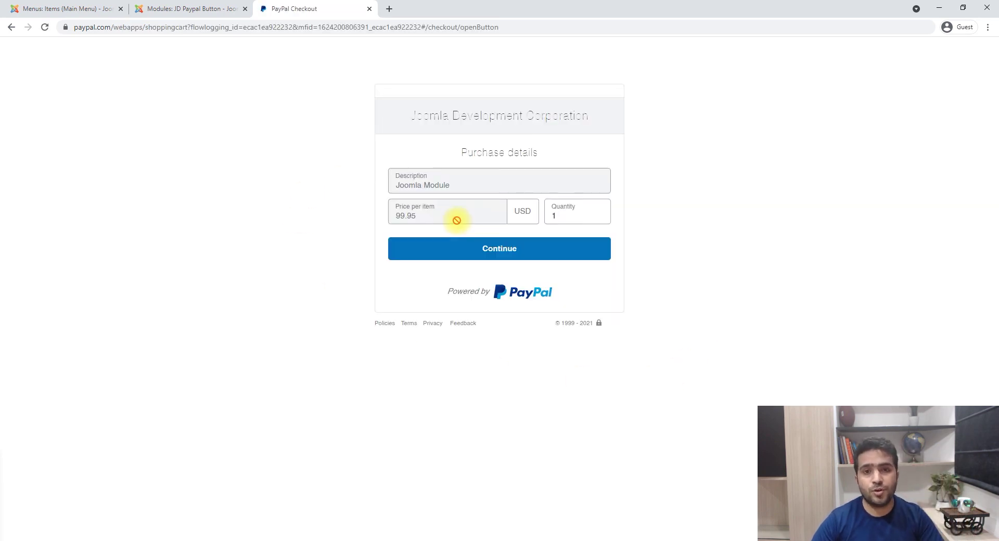
{"action": "left_click", "coordinate": [10, 28]}
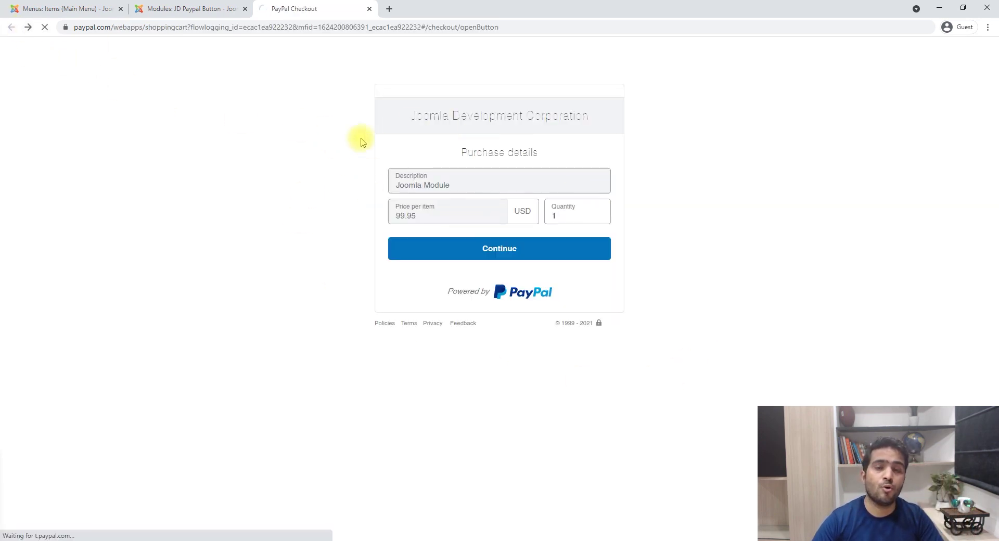
{"action": "left_click", "coordinate": [195, 6]}
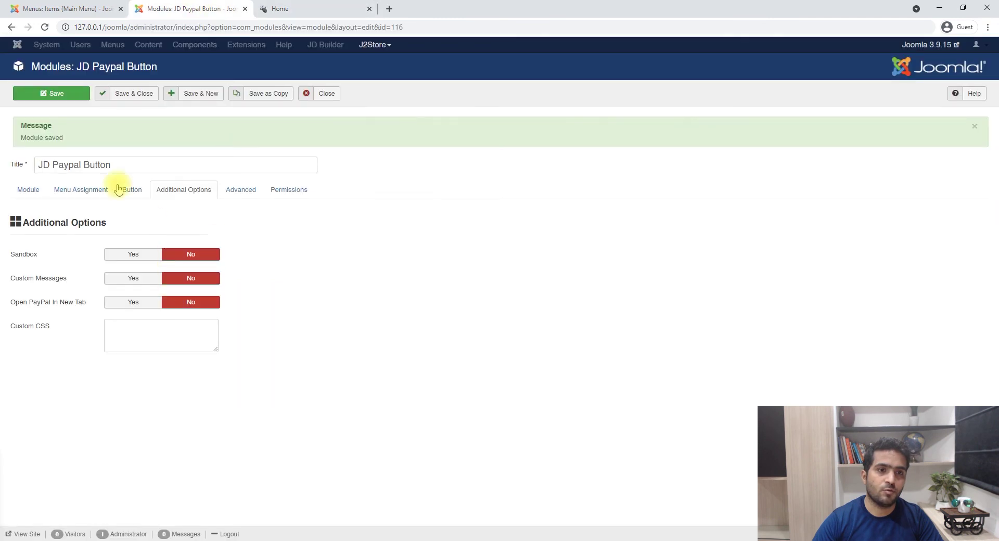
- Review the Button and Module tab settings, then view the home page's PayPal button and card icons
{"action": "left_click", "coordinate": [132, 190]}
{"action": "left_click", "coordinate": [28, 189]}
{"action": "scroll", "coordinate": [391, 255], "scroll_direction": "down", "scroll_amount": 1}
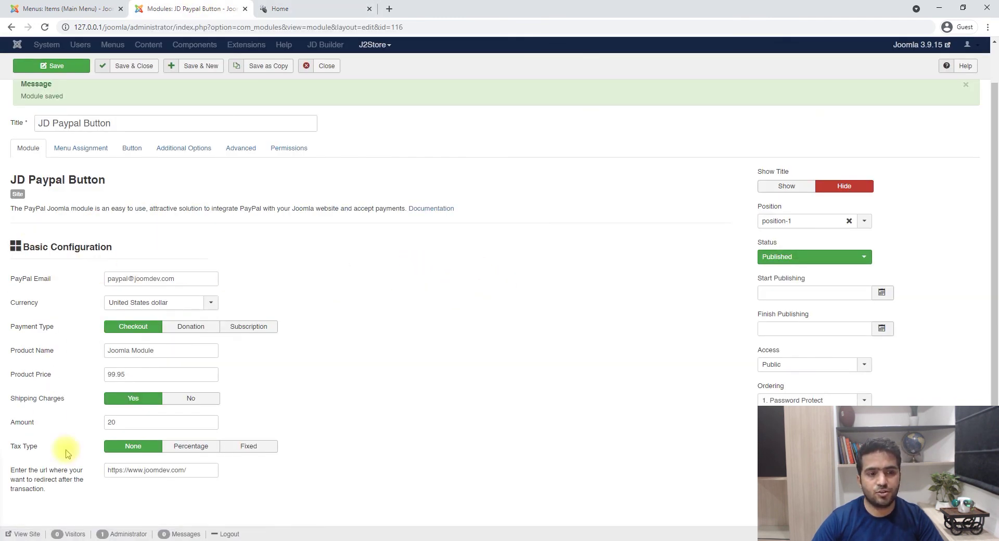
{"action": "left_click", "coordinate": [132, 148]}
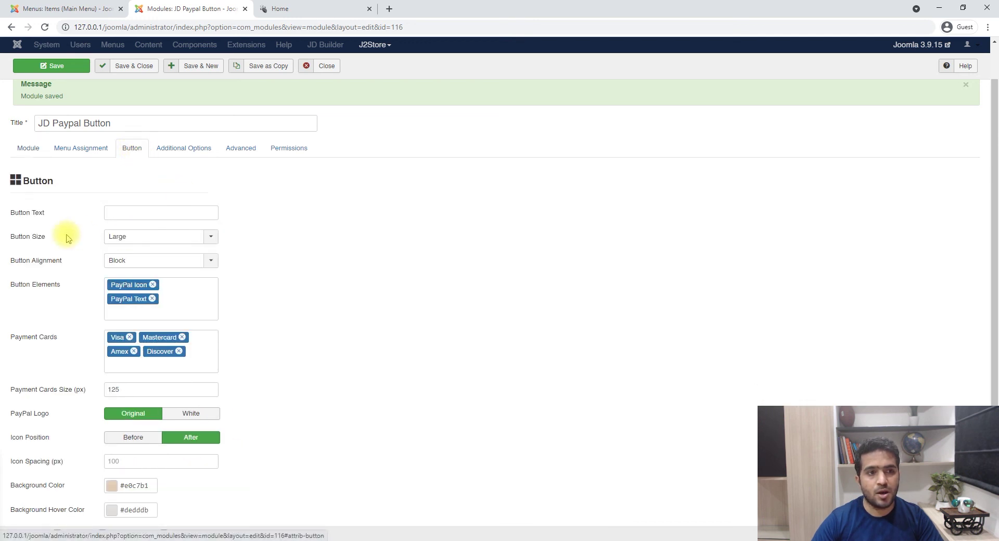
{"action": "scroll", "coordinate": [60, 235], "scroll_direction": "down", "scroll_amount": 1}
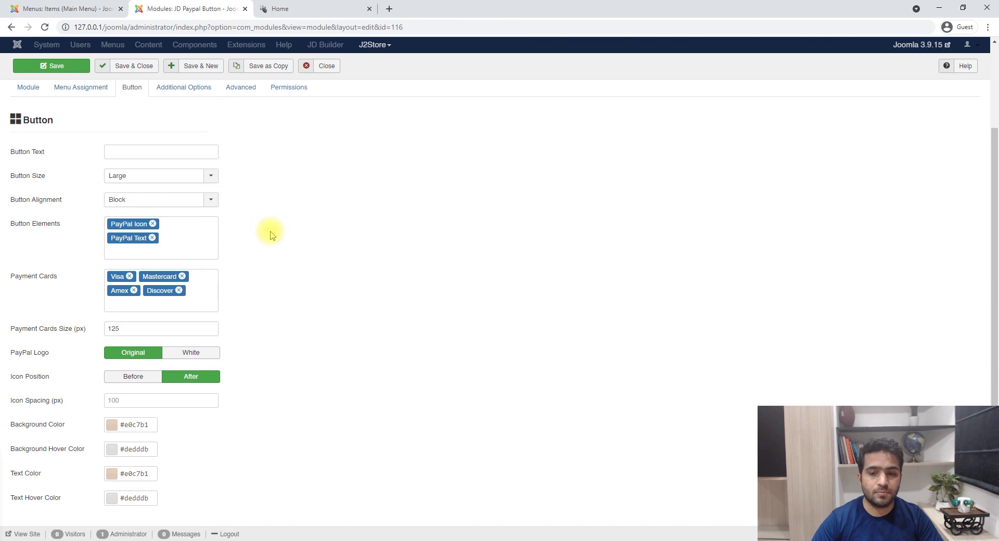
{"action": "left_click", "coordinate": [276, 5]}
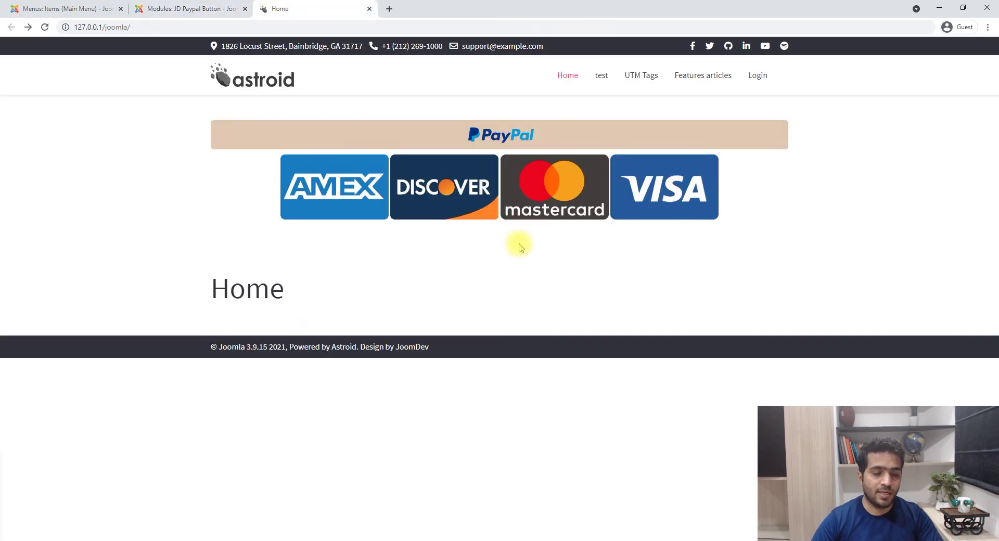